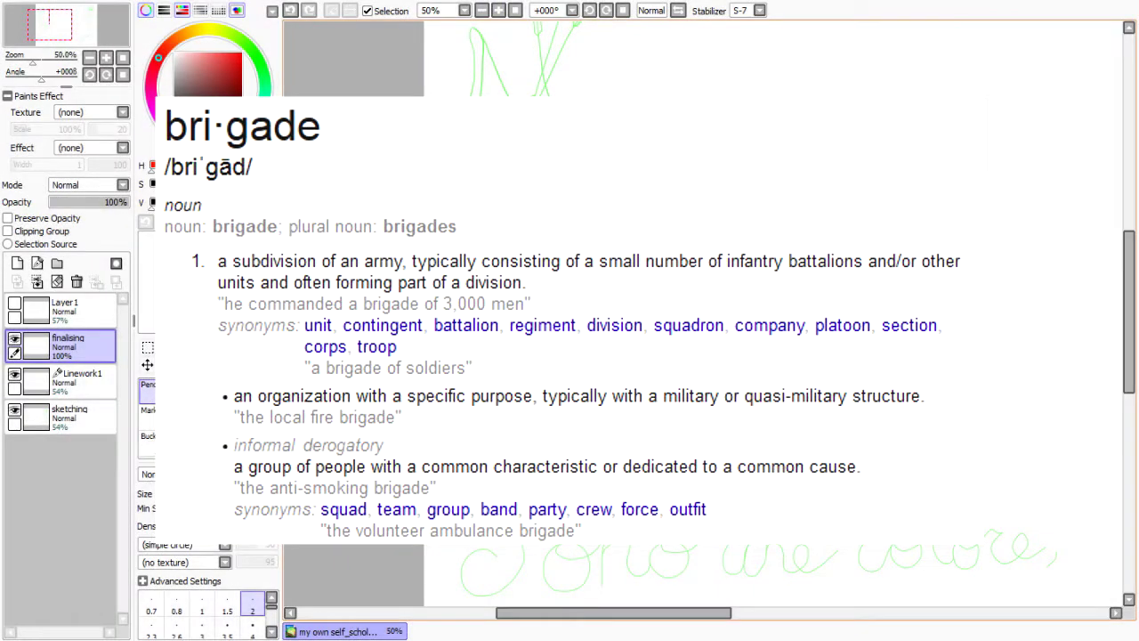
Ink the cube's edges and its letter shapes in black on the finalising layer, following the green sketch
left_click(76, 418)
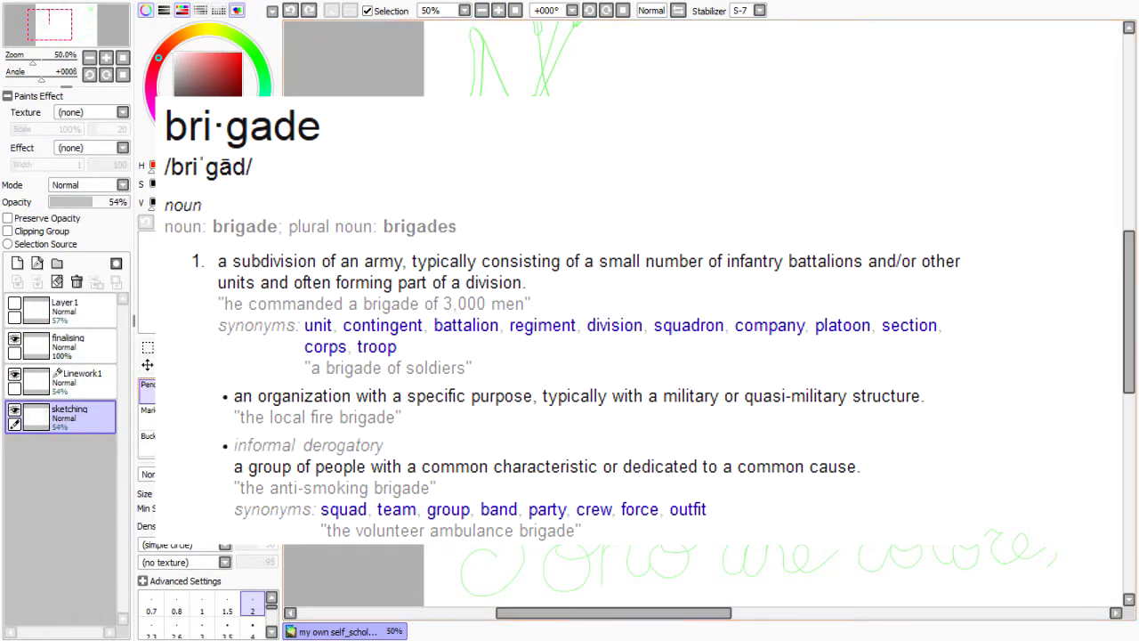
key("b")
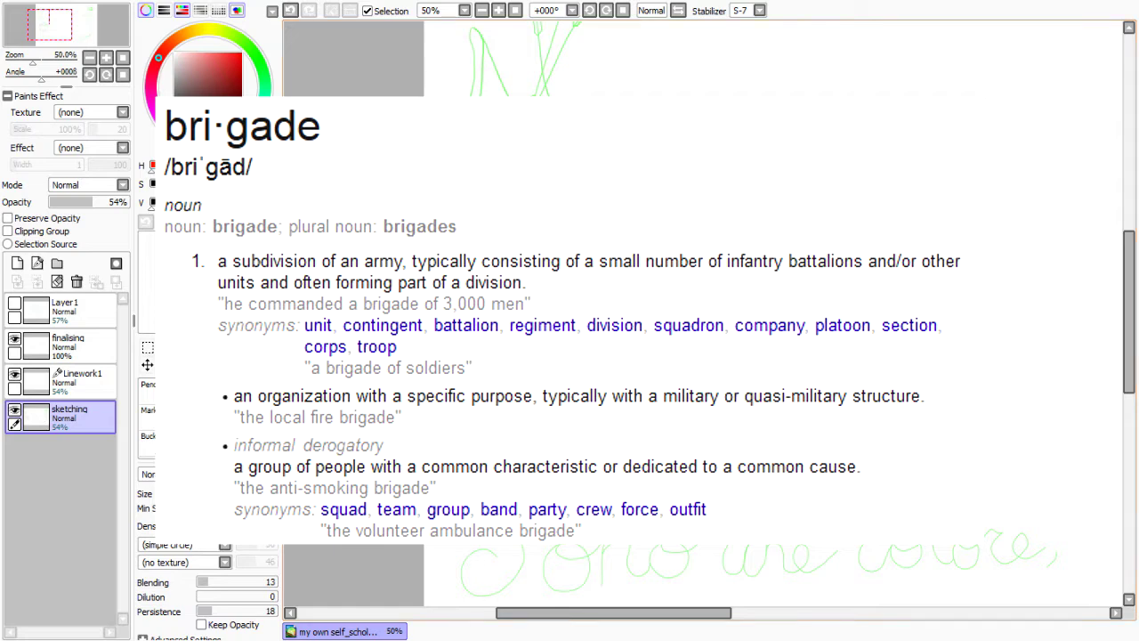
key("ctrl+Home")
key("n")
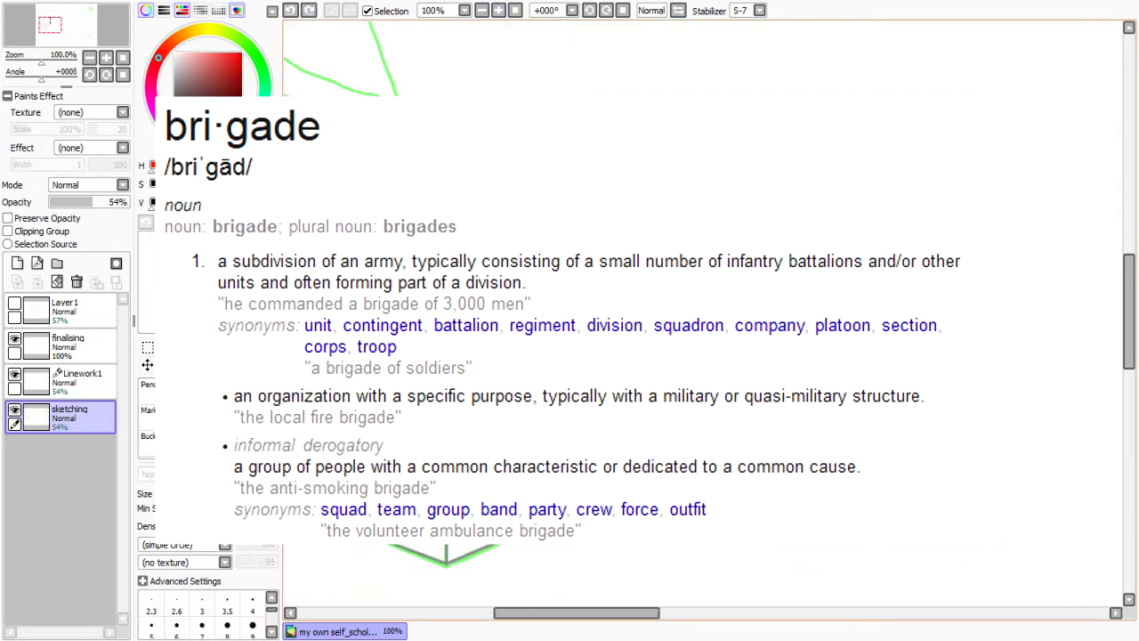
left_click(102, 343)
key("b")
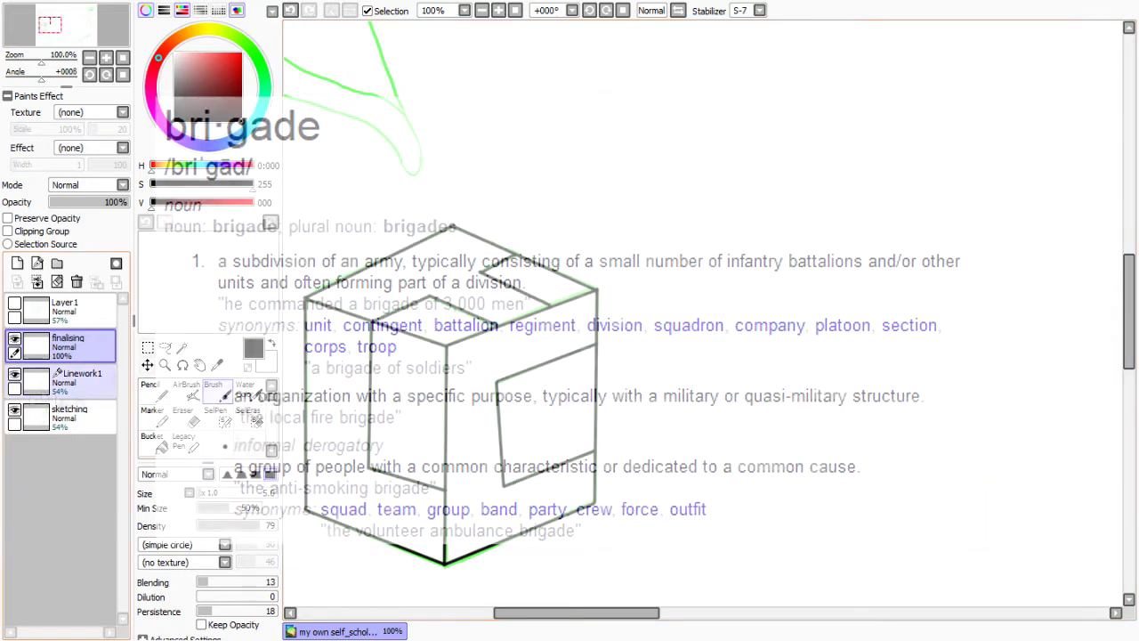
key("e")
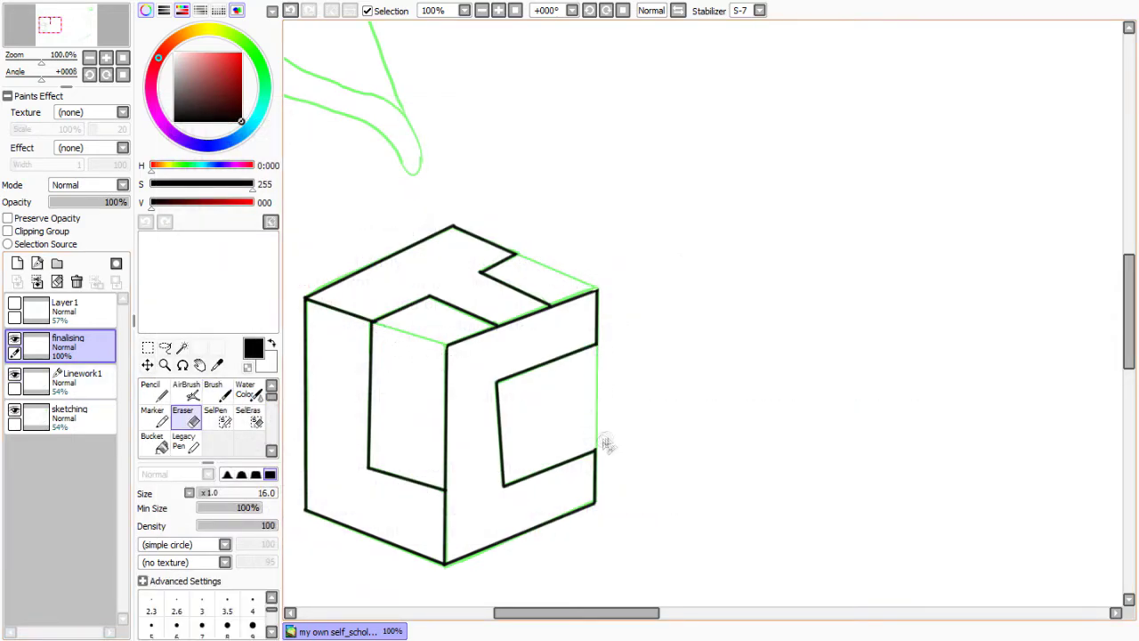
Draw a black hexagonal border around the cube with the size 5 Brush
key("b")
scroll(605, 445, "left", 3)
mouse_move(412, 294)
left_mouse_down()
mouse_move(726, 400)
mouse_move(571, 215)
left_mouse_up()
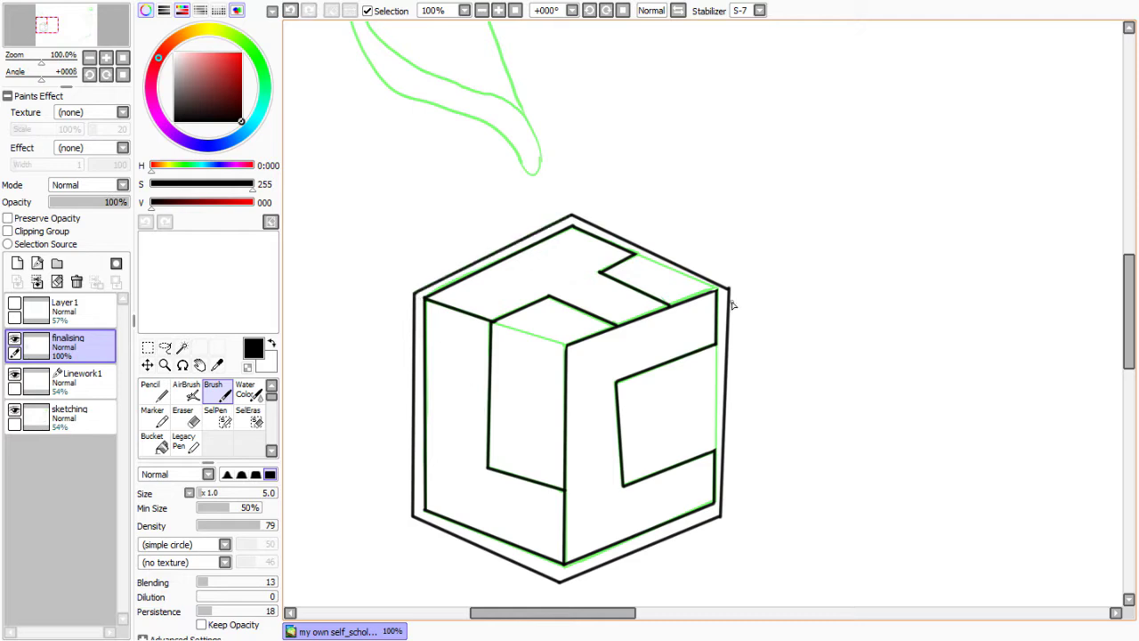
Fill the cube's L shape with orange and undo the trial teal fill of the C shape
key("e")
left_click(152, 442)
left_click(463, 401)
left_click(641, 499)
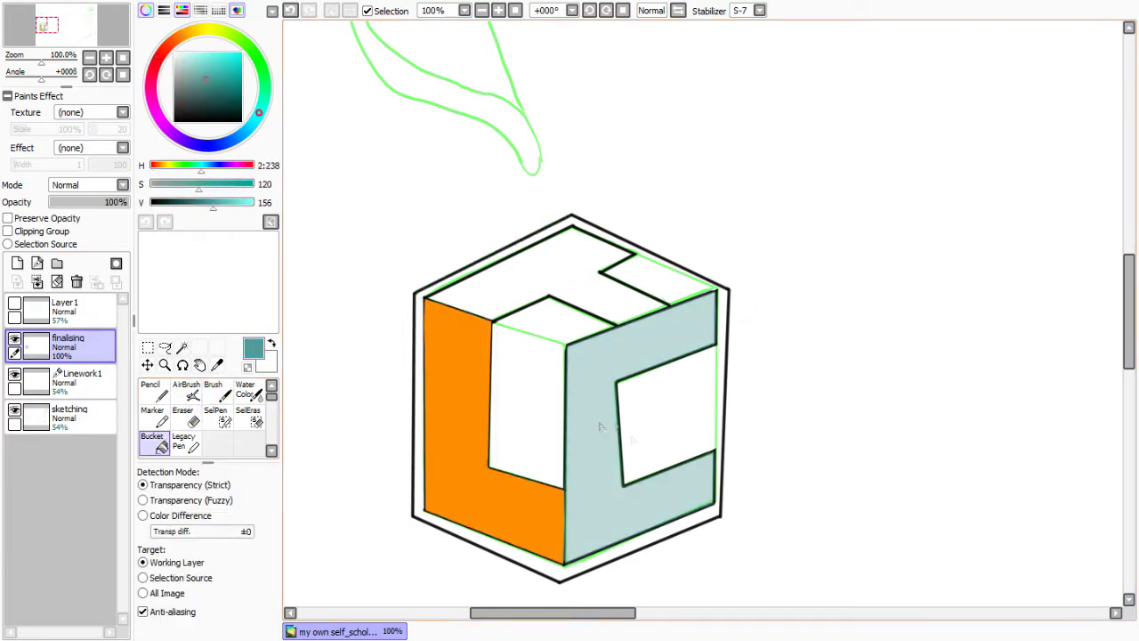
key("ctrl+z")
left_click(151, 390)
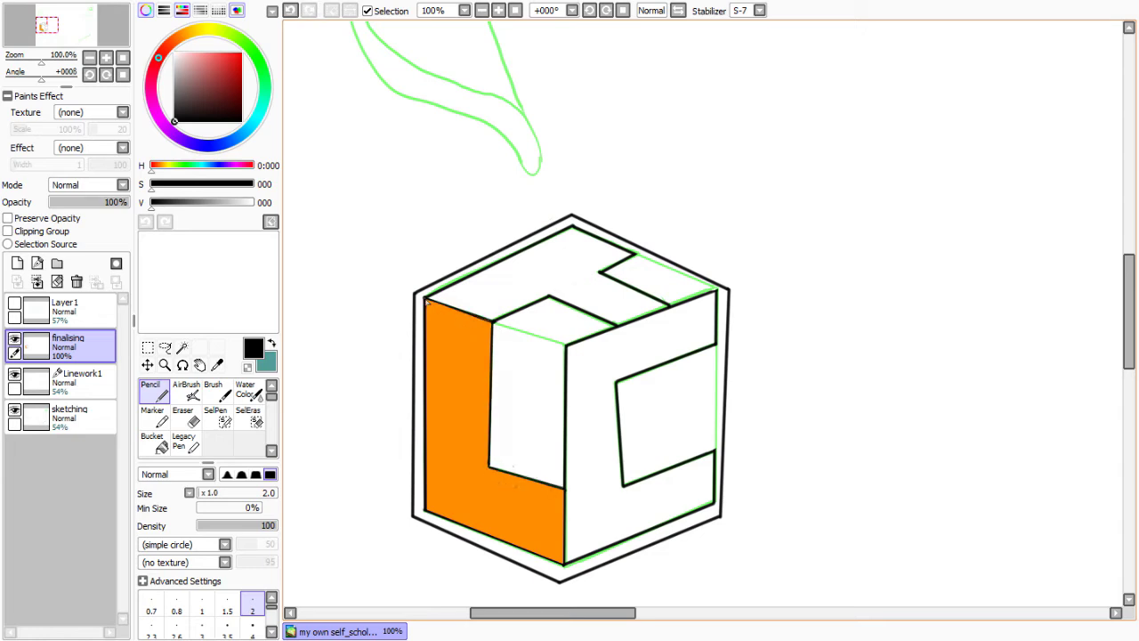
Fill the cube's C shape with teal and the T shape on its upper face with red
left_click(152, 443)
key("x")
left_click(641, 498)
key("ctrl+z")
key("ctrl+y")
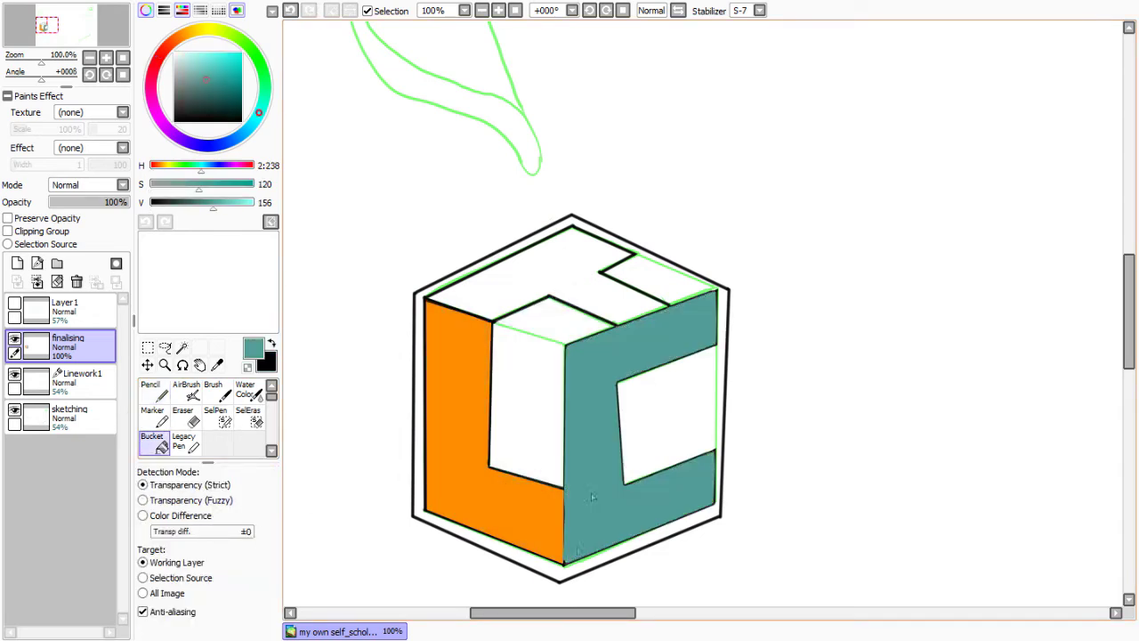
left_click(223, 60)
left_click(552, 267)
Retrace the outlines of the coloured L, C and T shapes in black with the size 5 Brush
key("x")
key("b")
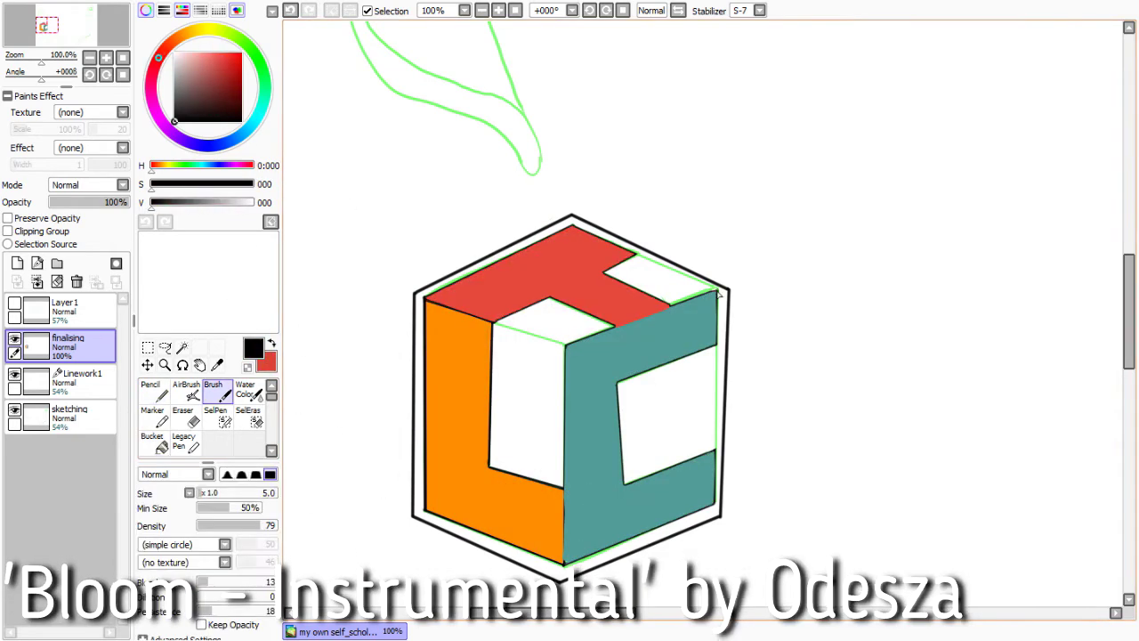
left_click_drag(717, 508, 718, 292)
left_click_drag(425, 302, 562, 565)
left_click_drag(492, 322, 562, 488)
left_click_drag(550, 297, 618, 327)
Fill the cube's empty areas and the surrounding border band with dark grey, brightness 98
left_click_drag(151, 202, 190, 202)
left_click(152, 441)
left_click(527, 391)
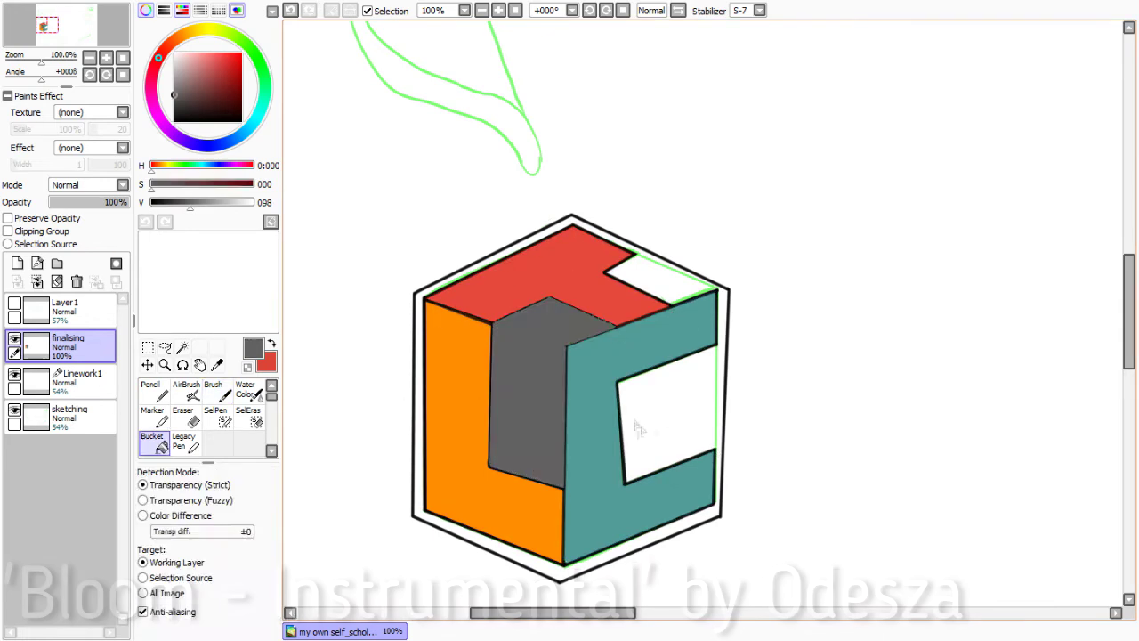
left_click(612, 545)
left_click(17, 263)
left_click(8, 231)
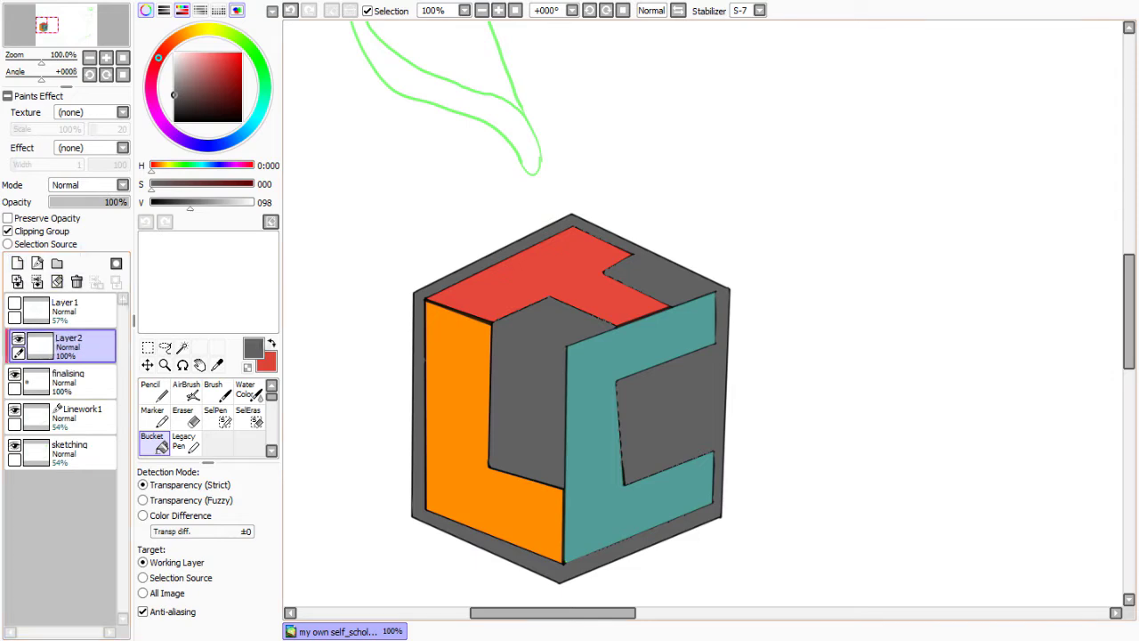
left_click_drag(67, 345, 67, 381)
left_click(77, 281)
Retrace the cube's letter outlines over the grey fill in black with the size 5 Brush
left_click_drag(189, 202, 152, 202)
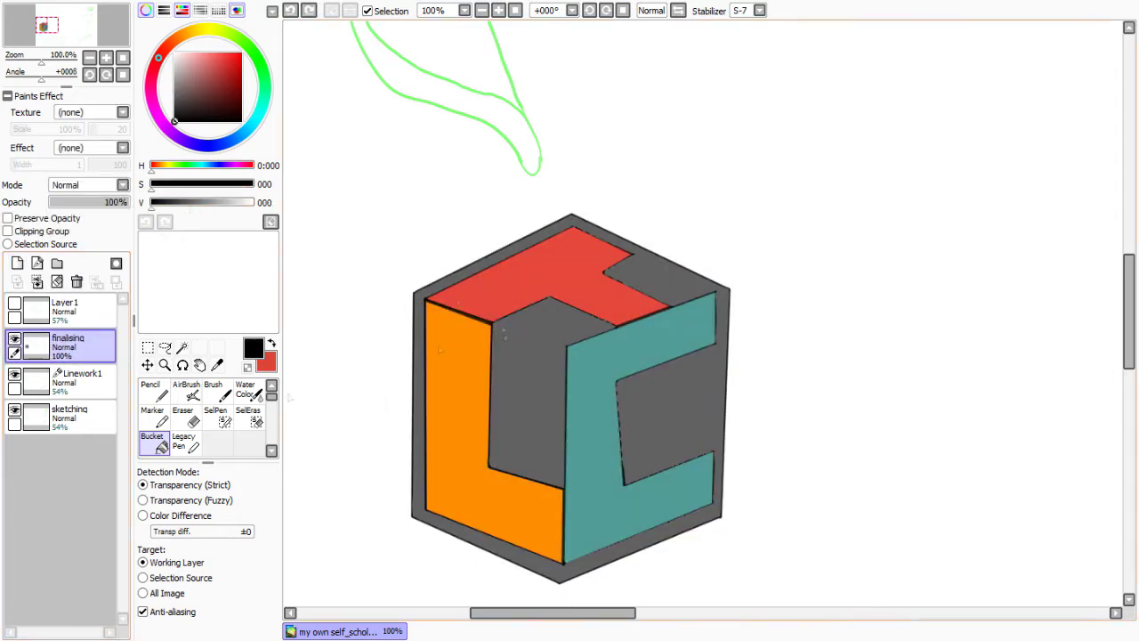
left_click(212, 389)
left_click_drag(566, 347, 564, 558)
mouse_move(713, 454)
left_mouse_down()
mouse_move(626, 488)
mouse_move(716, 345)
left_mouse_up()
left_click_drag(715, 292, 622, 330)
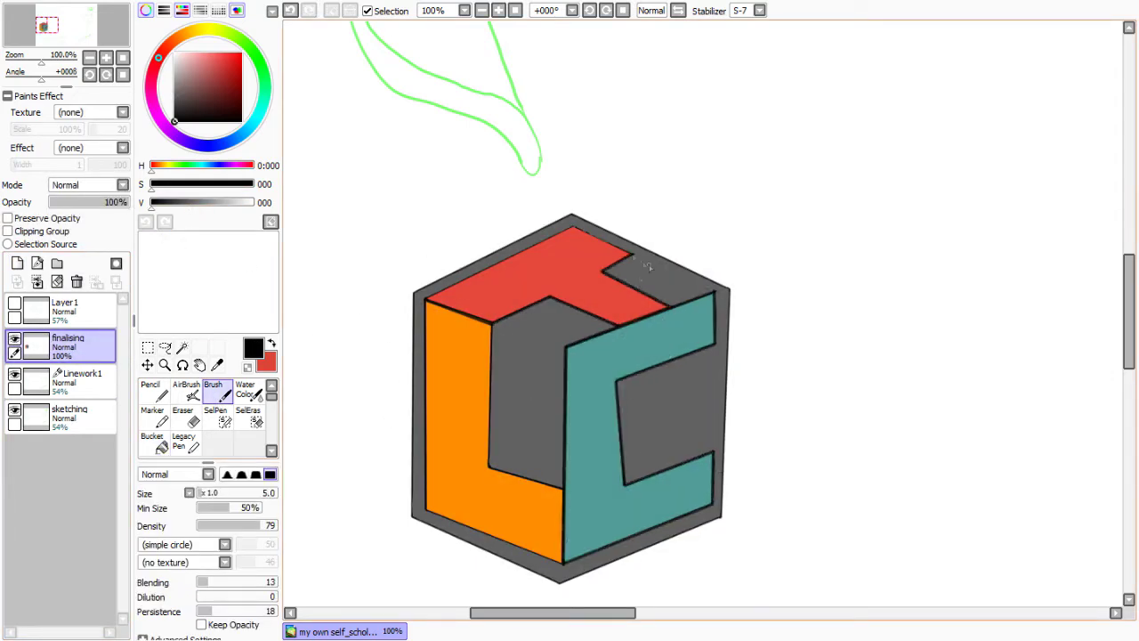
left_click_drag(574, 229, 426, 299)
left_click_drag(427, 302, 561, 561)
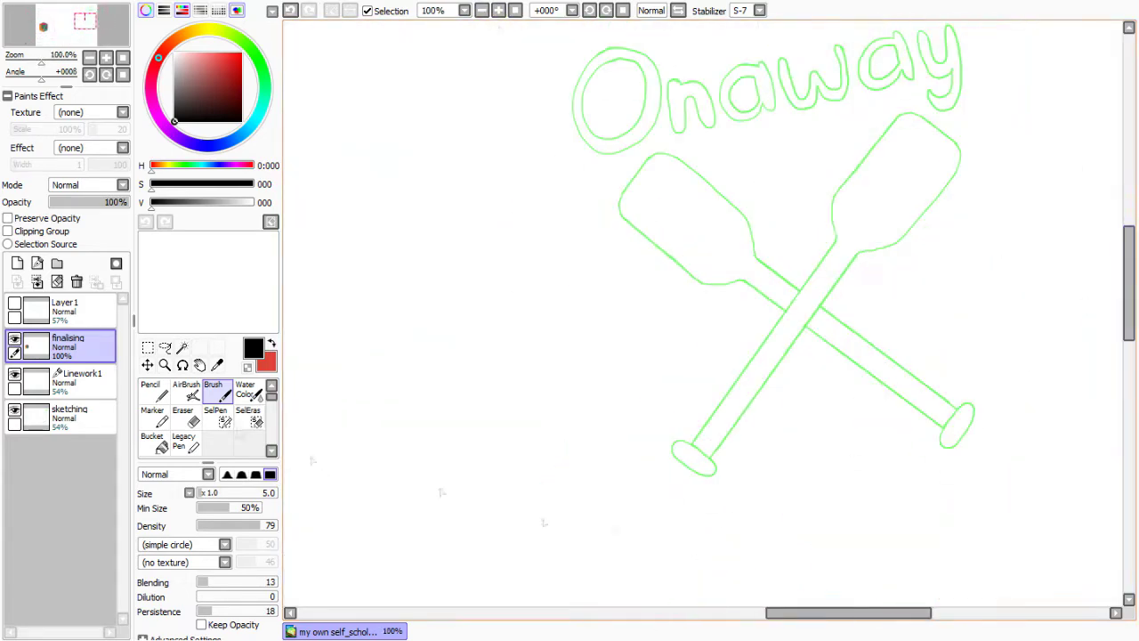
Ink the paddle whose blade is under the O of the sketched Onaway lettering in black on a new layer
key("ctrl+shift+n")
scroll(703, 311, "right", 2)
left_click_drag(628, 258, 525, 155)
key("ctrl+z")
mouse_move(628, 281)
left_mouse_down()
mouse_move(506, 222)
mouse_move(643, 259)
left_mouse_up()
mouse_move(639, 240)
left_mouse_down()
mouse_move(684, 293)
mouse_move(843, 413)
left_mouse_up()
mouse_move(626, 281)
left_mouse_down()
mouse_move(833, 438)
mouse_move(853, 438)
left_mouse_up()
key("ctrl+z")
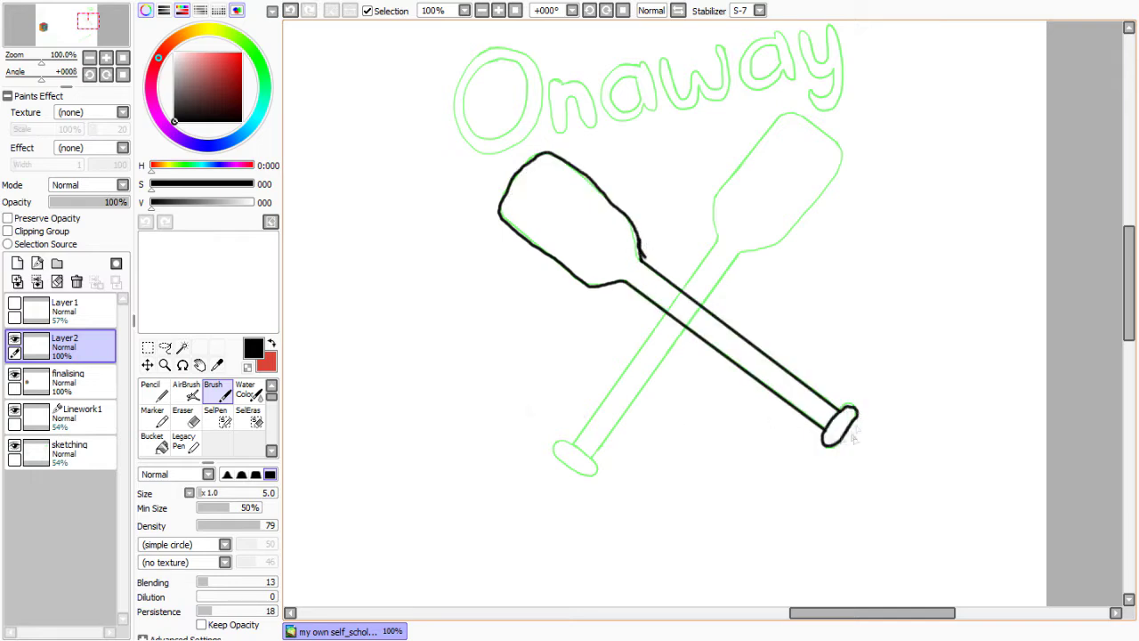
Erase the inked paddle's uneven blade outline and redraw it with straighter sides and rounded corners
key("e")
left_click_drag(642, 260, 635, 254)
key("b")
left_click_drag(544, 153, 639, 227)
left_click_drag(499, 216, 592, 286)
key("e")
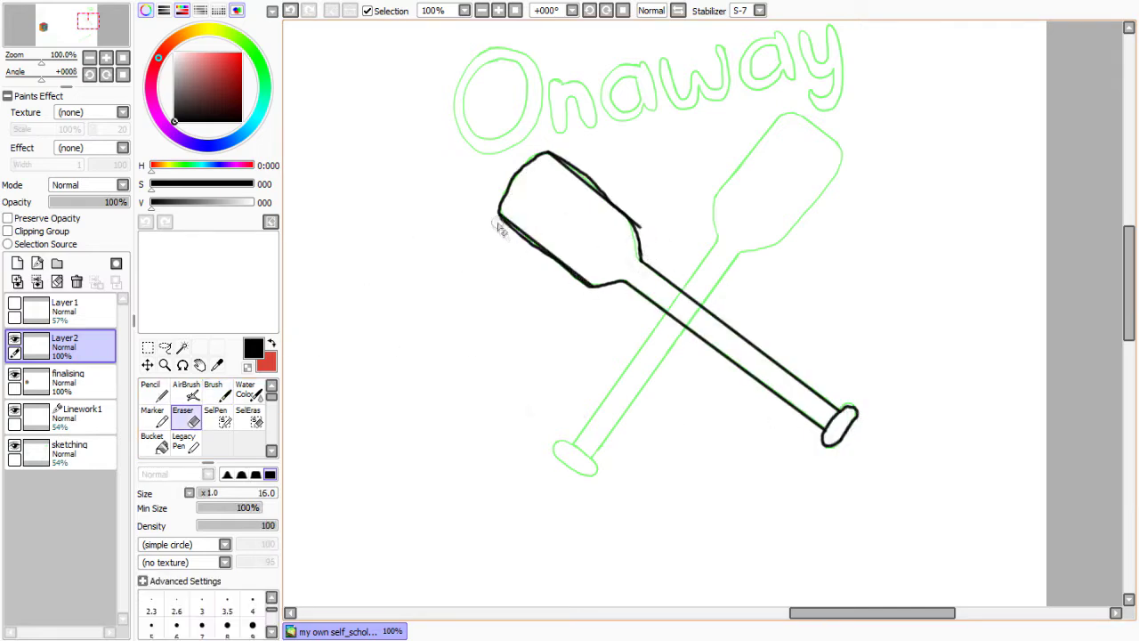
left_click_drag(628, 218, 503, 206)
key("b")
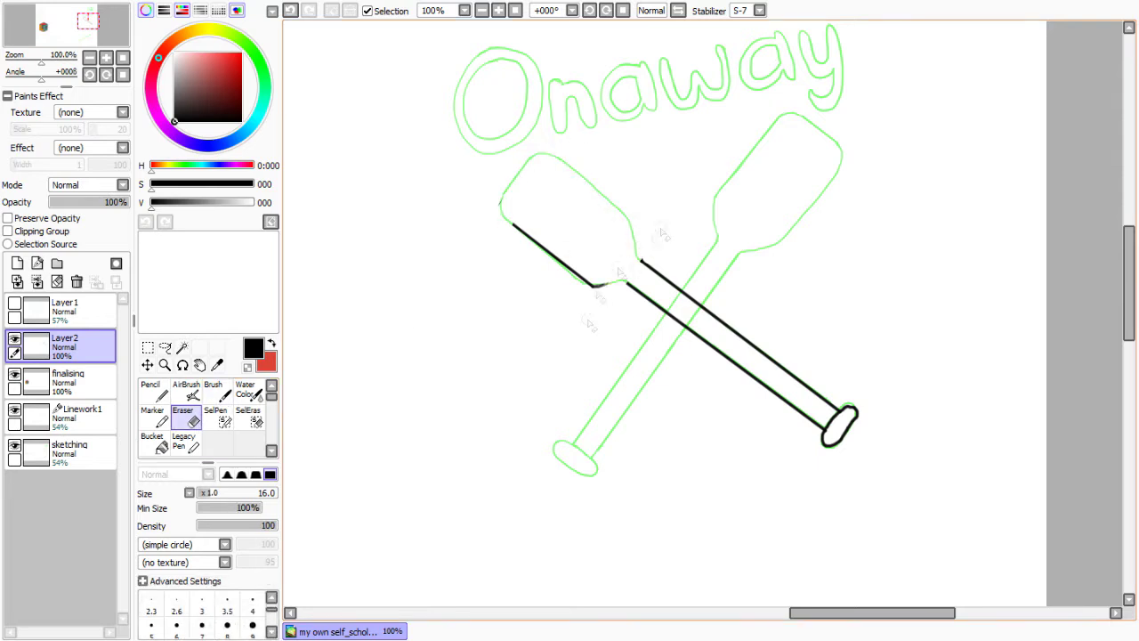
mouse_move(642, 263)
left_mouse_down()
mouse_move(554, 168)
mouse_move(511, 200)
mouse_move(509, 224)
left_mouse_up()
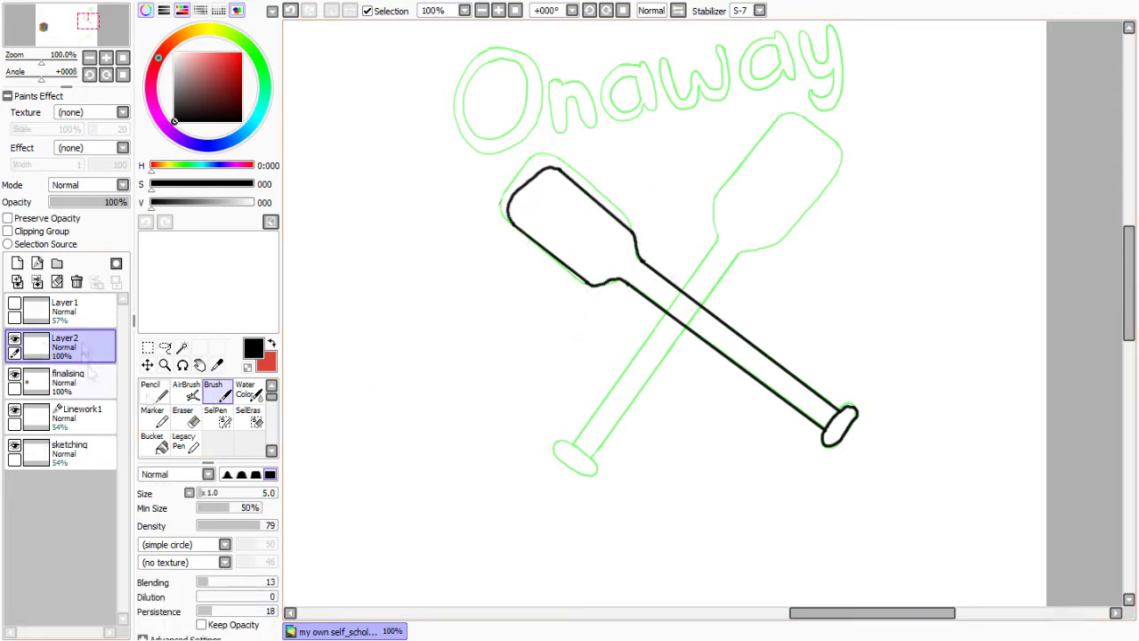
Copy the inked paddle onto a new layer and reorient it onto the other sketched paddle to form a cross
left_click(57, 281)
mouse_move(789, 522)
left_mouse_down()
mouse_move(846, 315)
mouse_move(789, 522)
left_mouse_up()
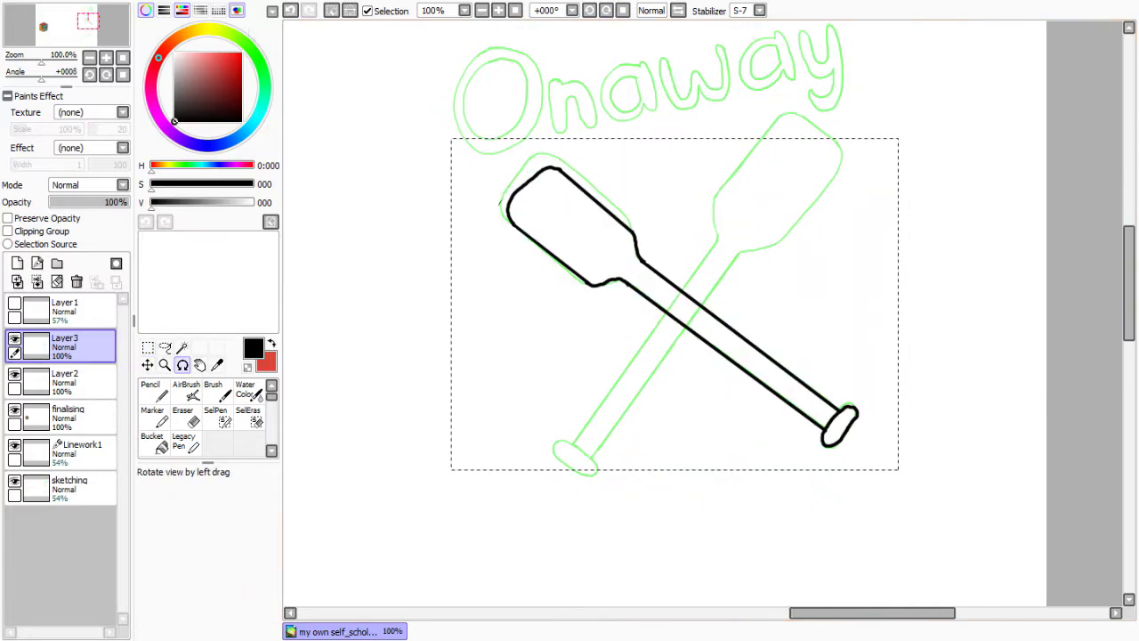
left_click(148, 365)
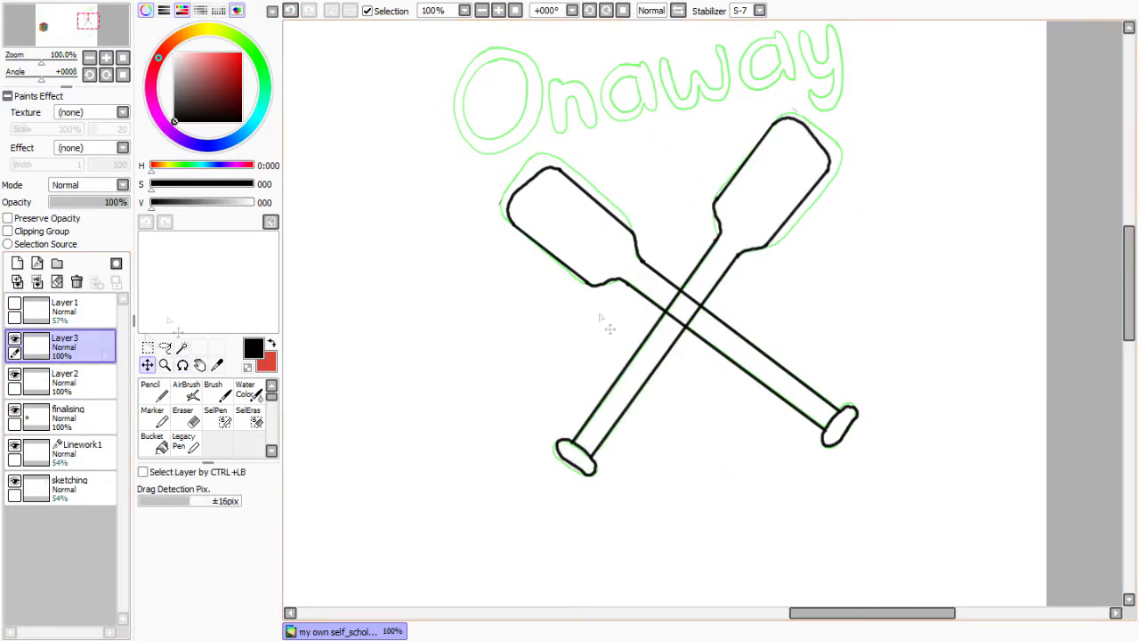
Erase the second paddle's lines where it passes behind the first, and merge its layer down into Layer2
key("e")
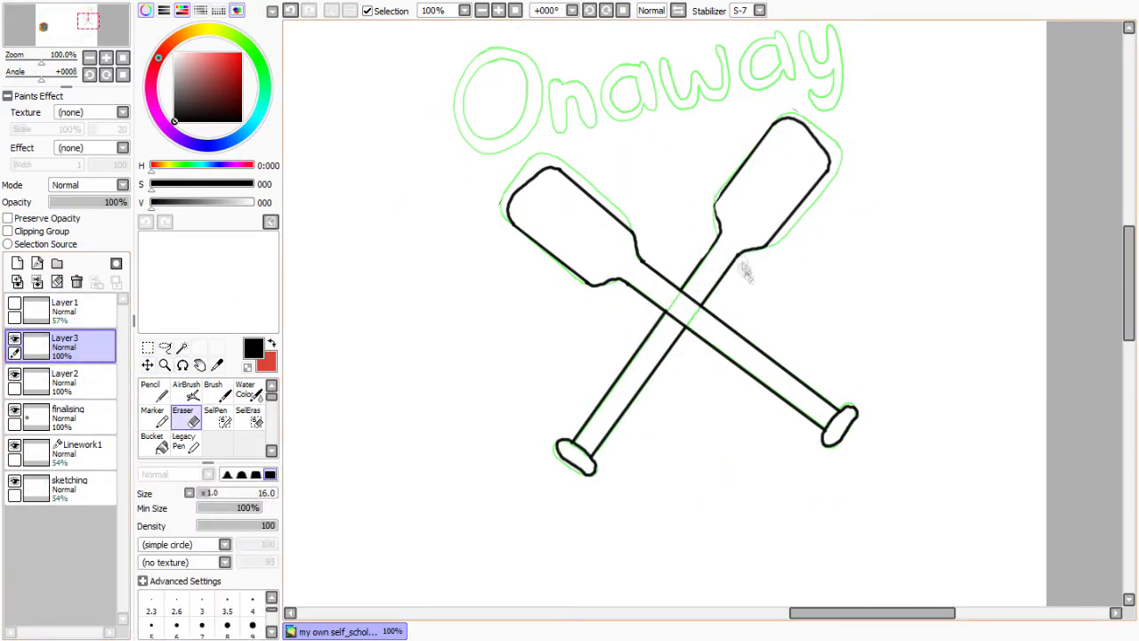
left_click(36, 281)
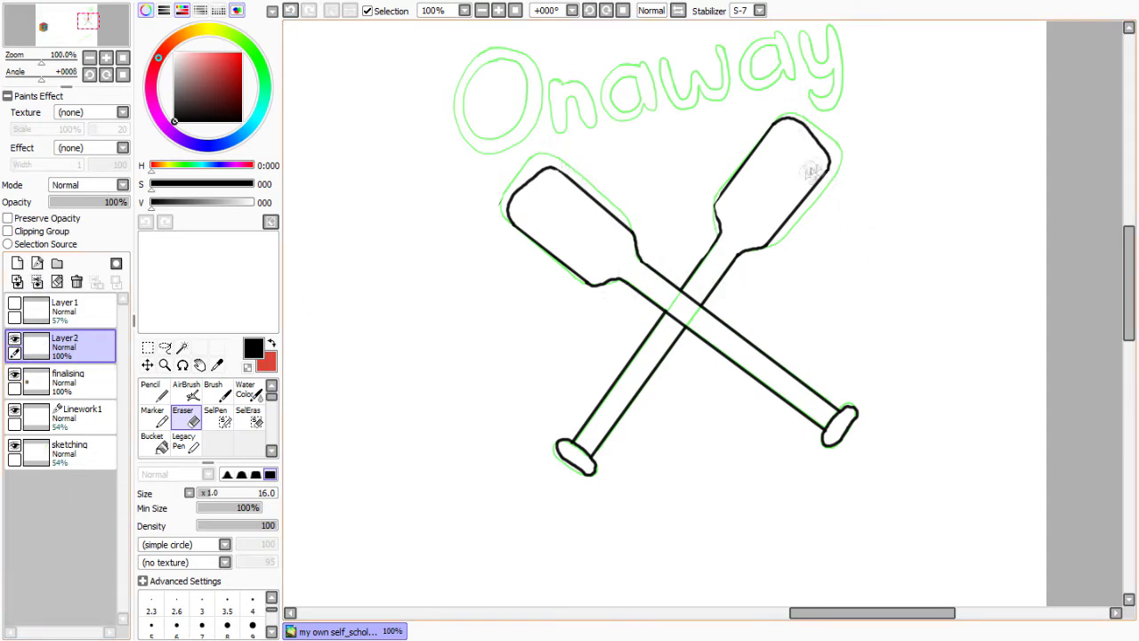
Fill the front paddle's blade and shaft with light golden brown using the Bucket
left_click(152, 442)
left_click(224, 121)
left_click(570, 218)
left_click(623, 285)
left_click(623, 382)
key("ctrl+z")
Retrace the front paddle's shaft and blade outlines in black with the Pencil, reducing its size to 3
key("n")
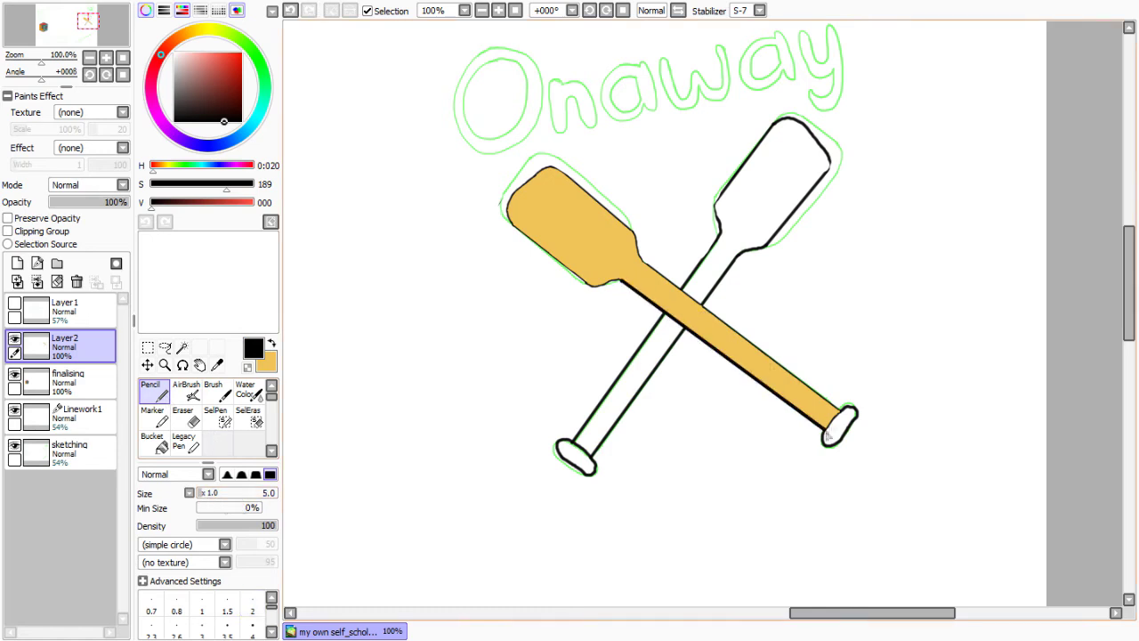
left_click_drag(824, 433, 618, 278)
left_click_drag(842, 413, 643, 264)
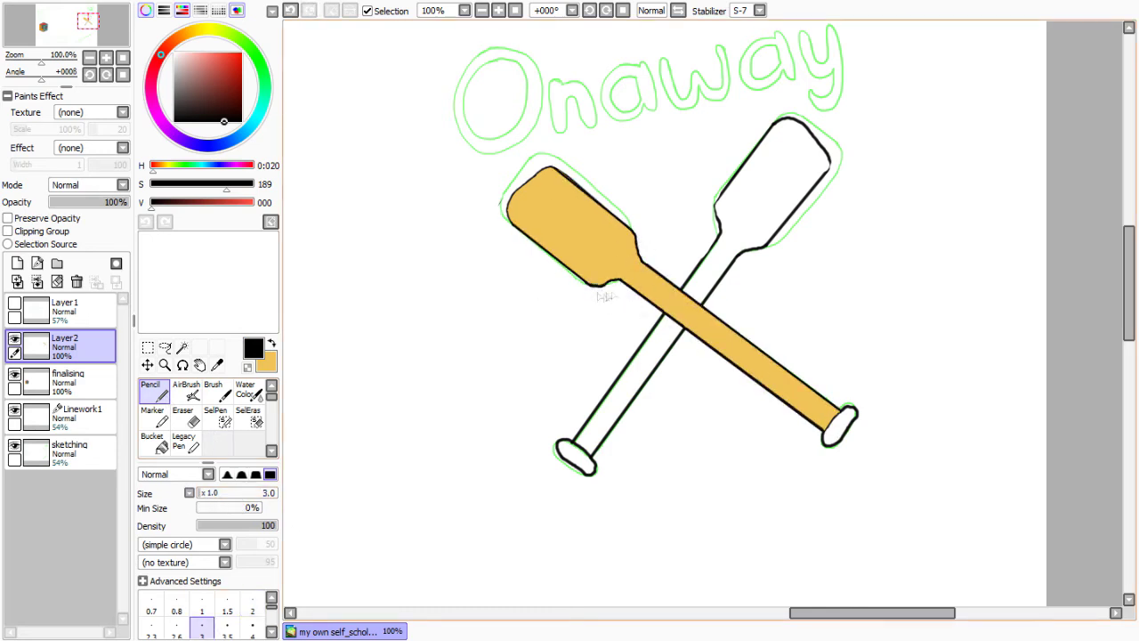
key("e")
key("n")
key("g")
key("n")
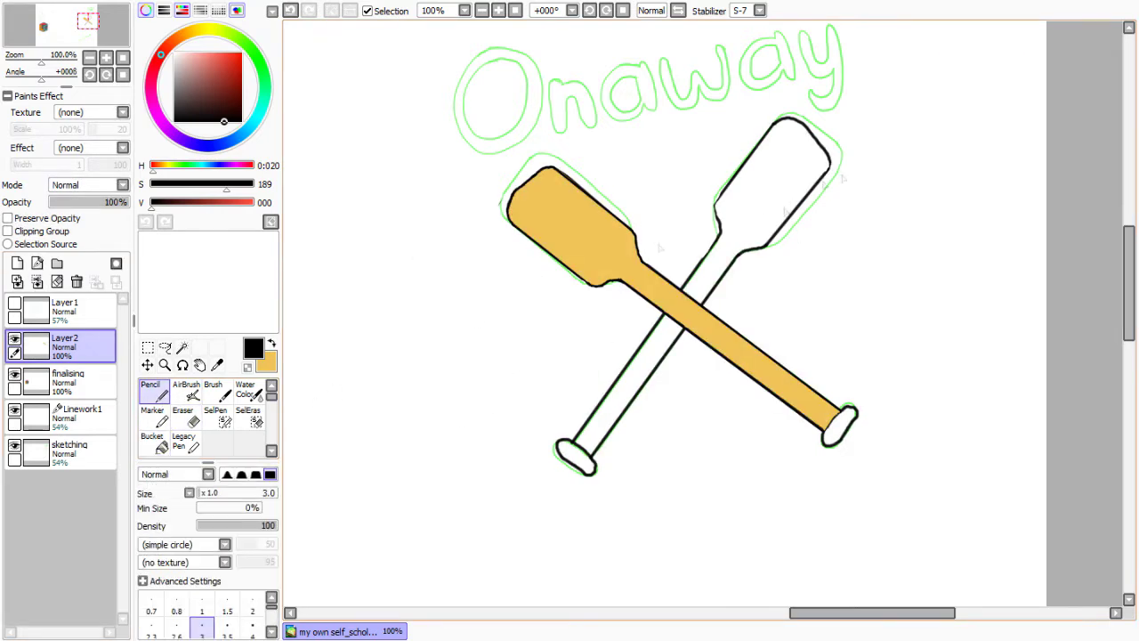
Fill the rear paddle and both handle ends with the same golden brown, and touch up their black outlines
key("x")
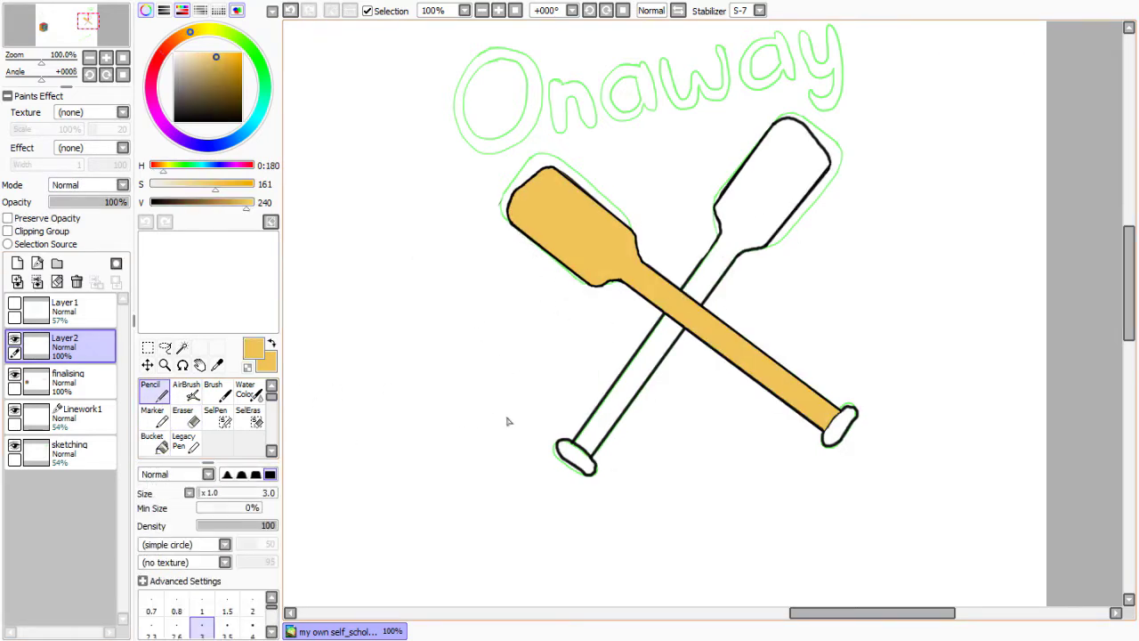
key("g")
left_click(68, 379)
left_click(770, 178)
left_click(618, 387)
key("n")
key("x")
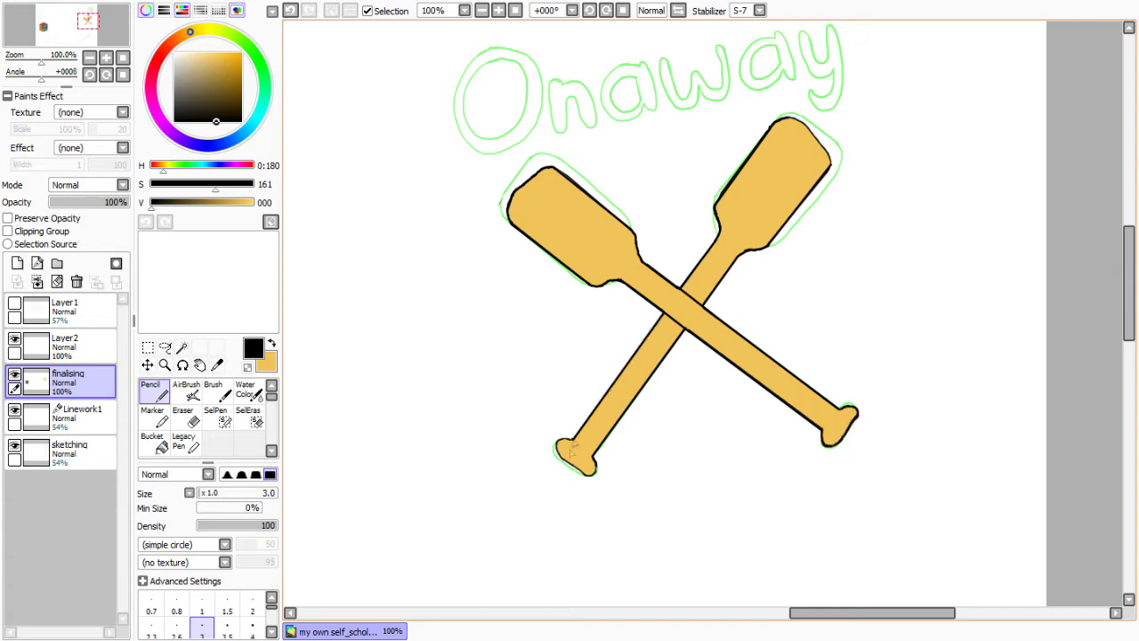
Write Onaway in thick black size 10 Pen strokes above the paddles on a new linework layer
scroll(663, 312, "up", 2)
left_click(36, 262)
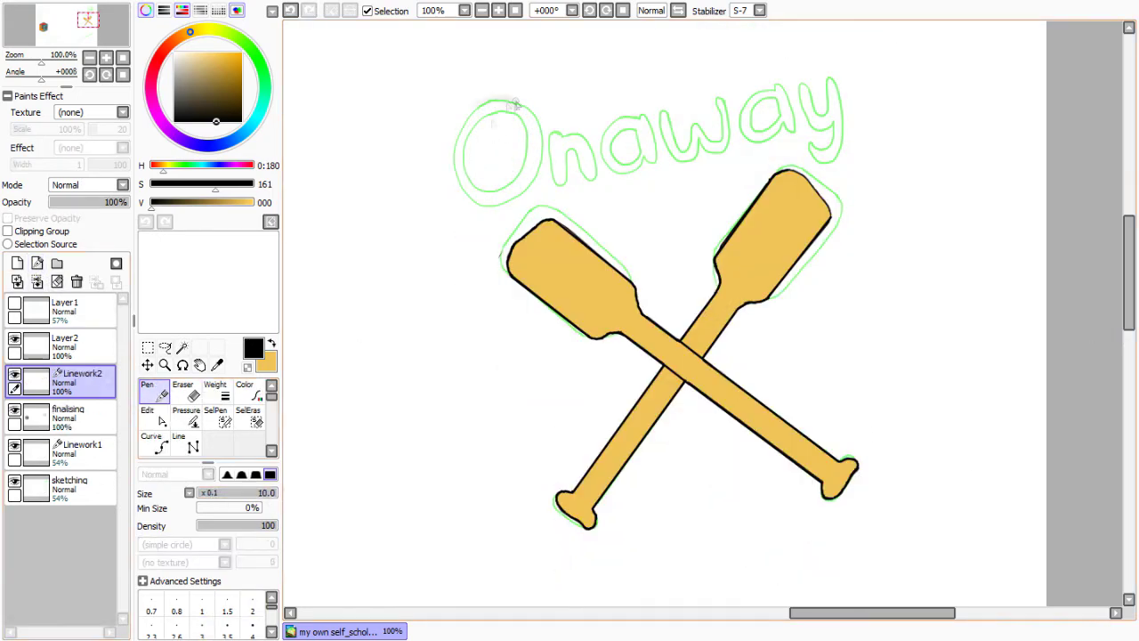
left_click_drag(499, 100, 495, 102)
left_click_drag(557, 183, 593, 179)
mouse_move(643, 125)
left_mouse_down()
mouse_move(649, 147)
mouse_move(843, 89)
left_mouse_up()
Smooth the Onaway lettering by moving the stroke control points of the O and the two a's
left_click(153, 416)
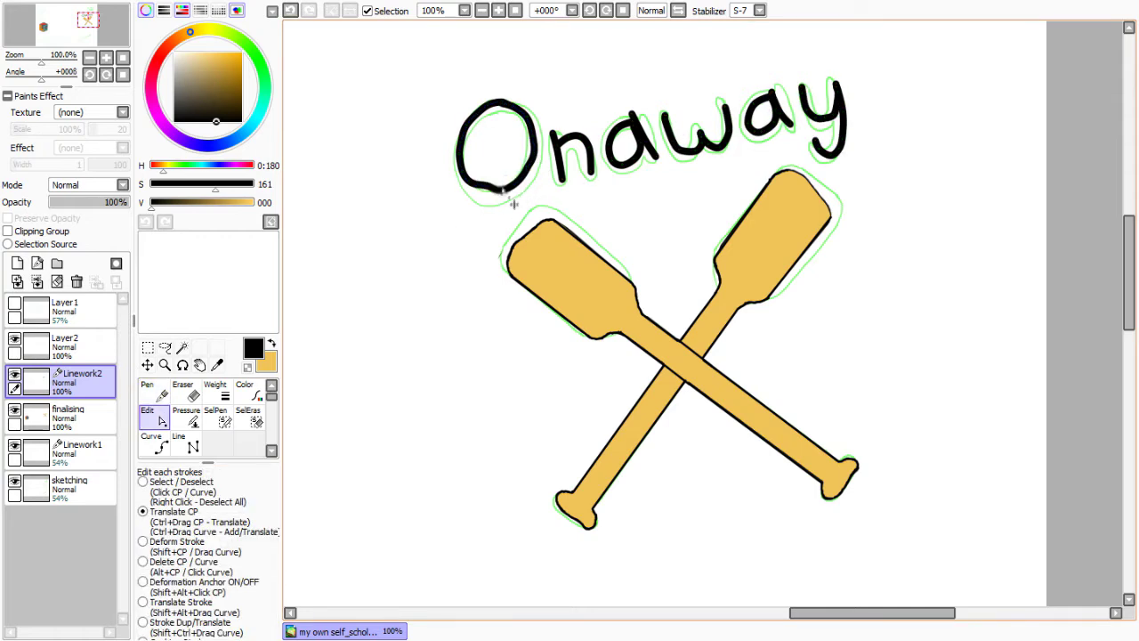
left_click(654, 166)
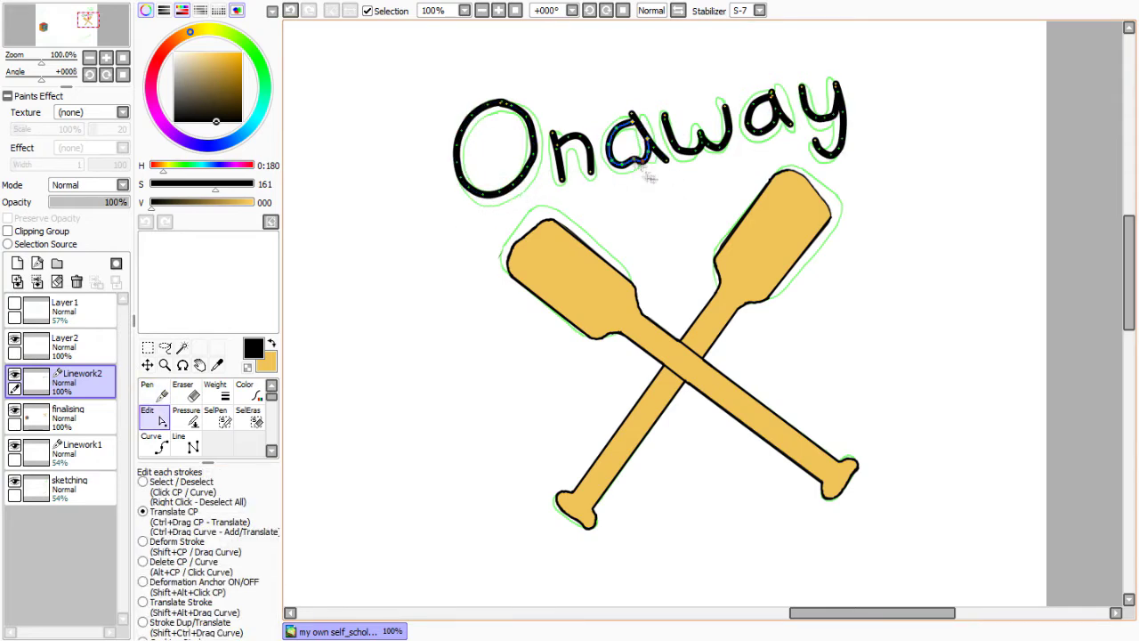
right_click(634, 183)
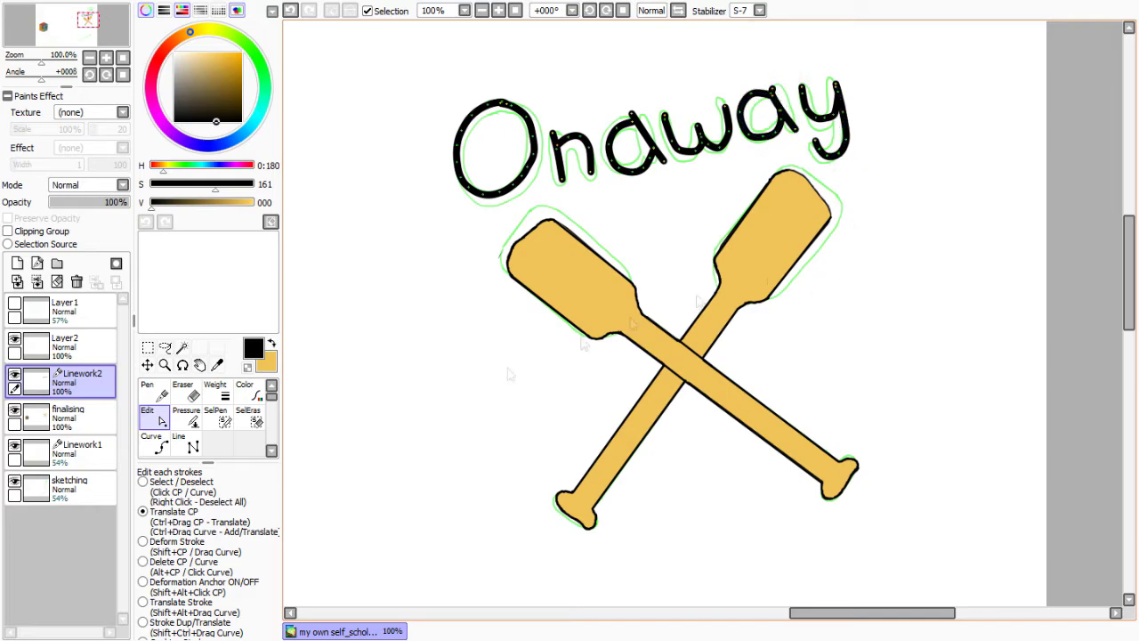
key("n")
key("ctrl")
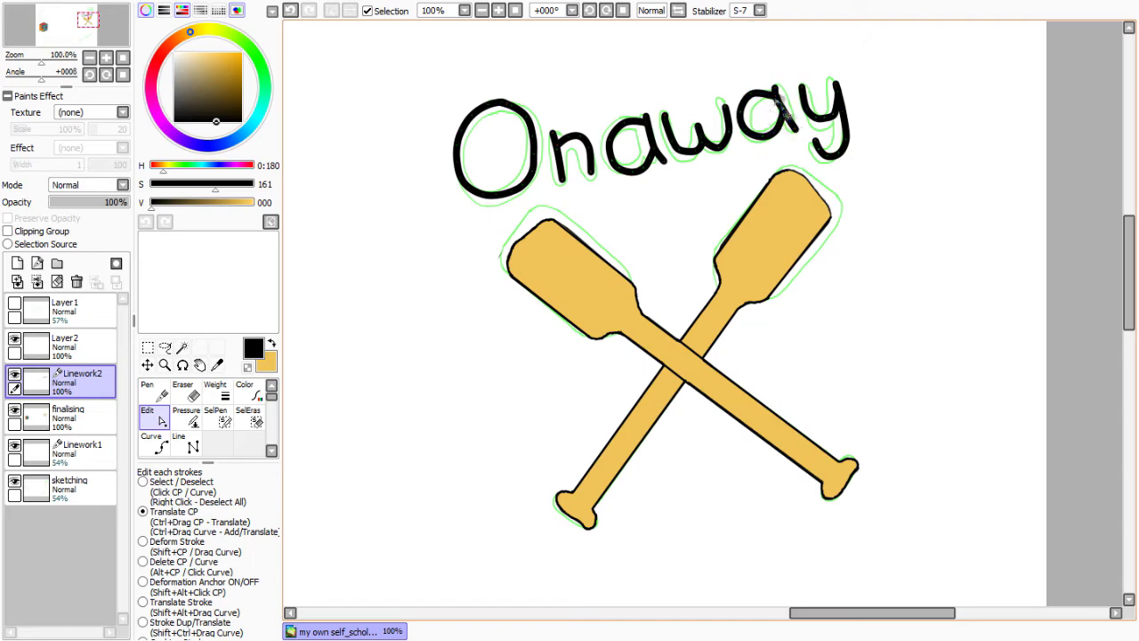
Outline the bow in black size 4 Pen strokes on the linework layer and smooth it by adjusting and deleting control points
scroll(755, 147, "down", 2)
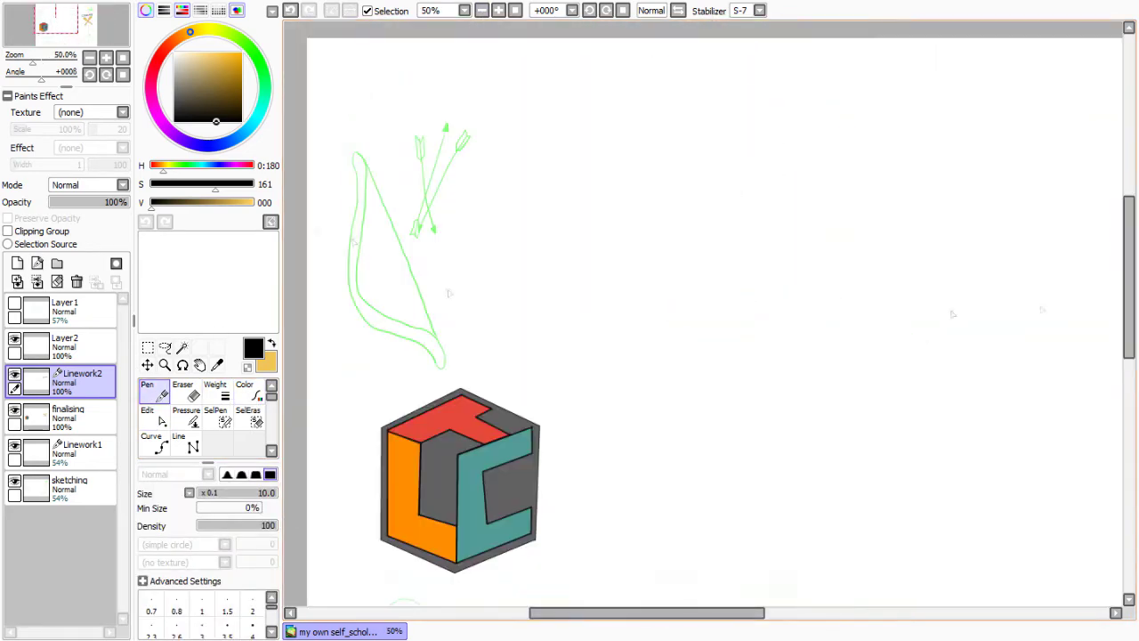
left_click(64, 343)
key("ctrl+z")
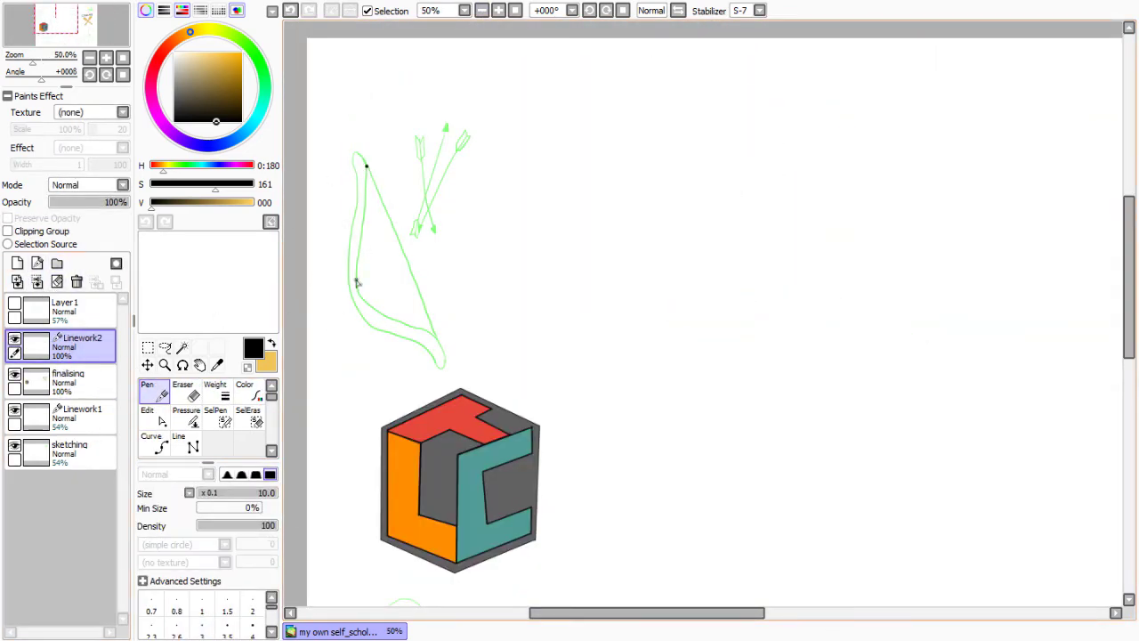
left_click(252, 627)
scroll(445, 267, "up", 1)
mouse_move(448, 76)
left_mouse_down()
mouse_move(464, 151)
mouse_move(458, 89)
left_mouse_up()
key("c")
scroll(485, 174, "up", 1)
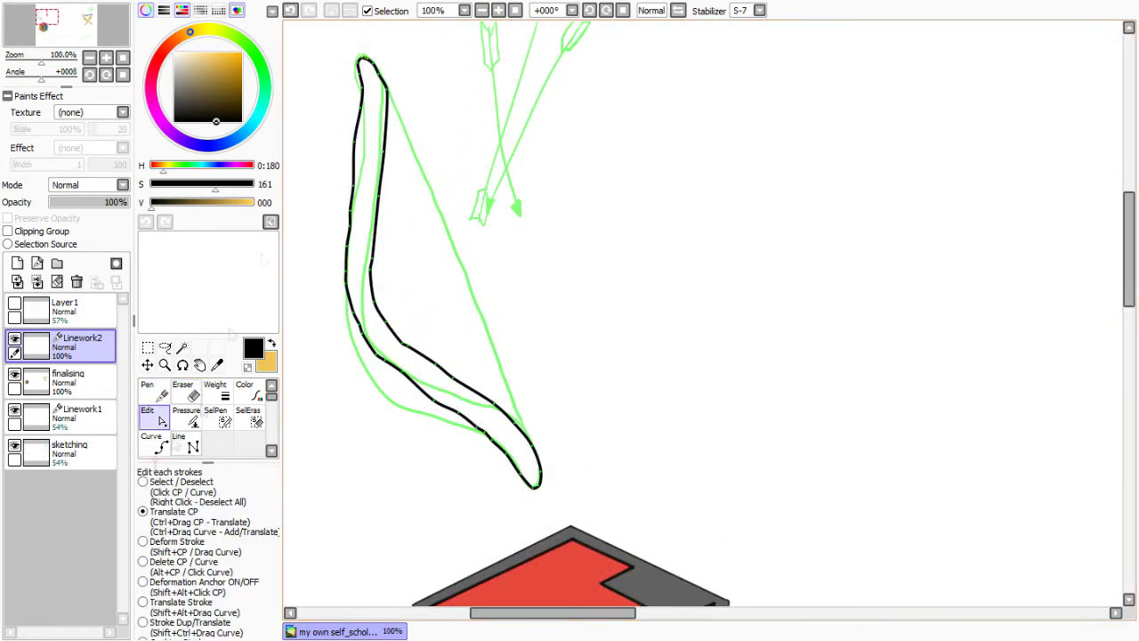
key("alt")
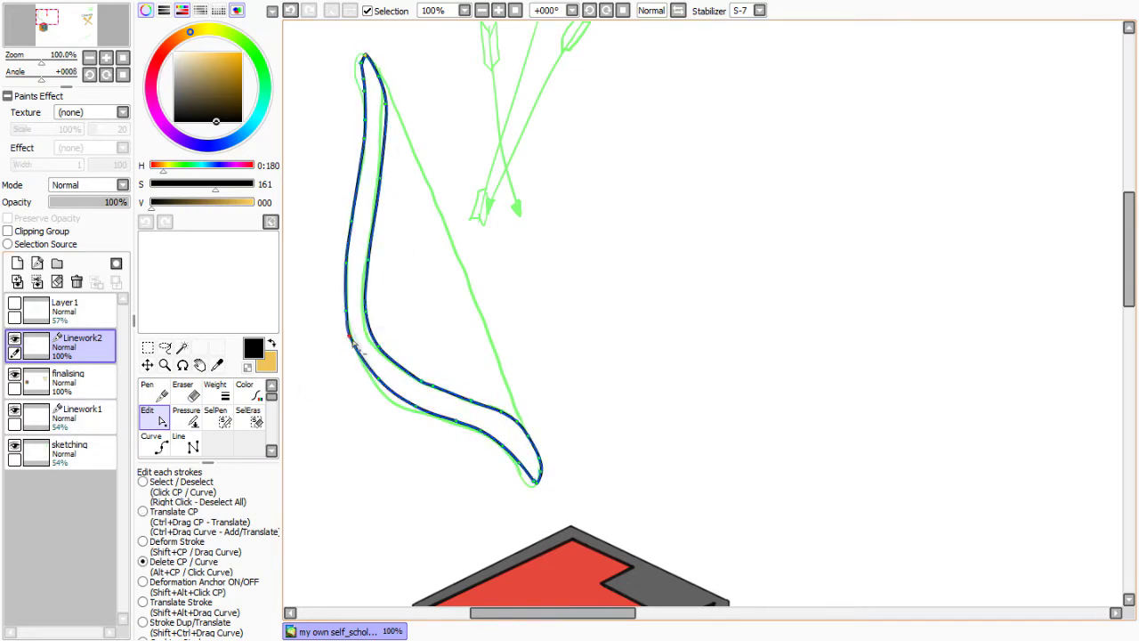
left_click(153, 391)
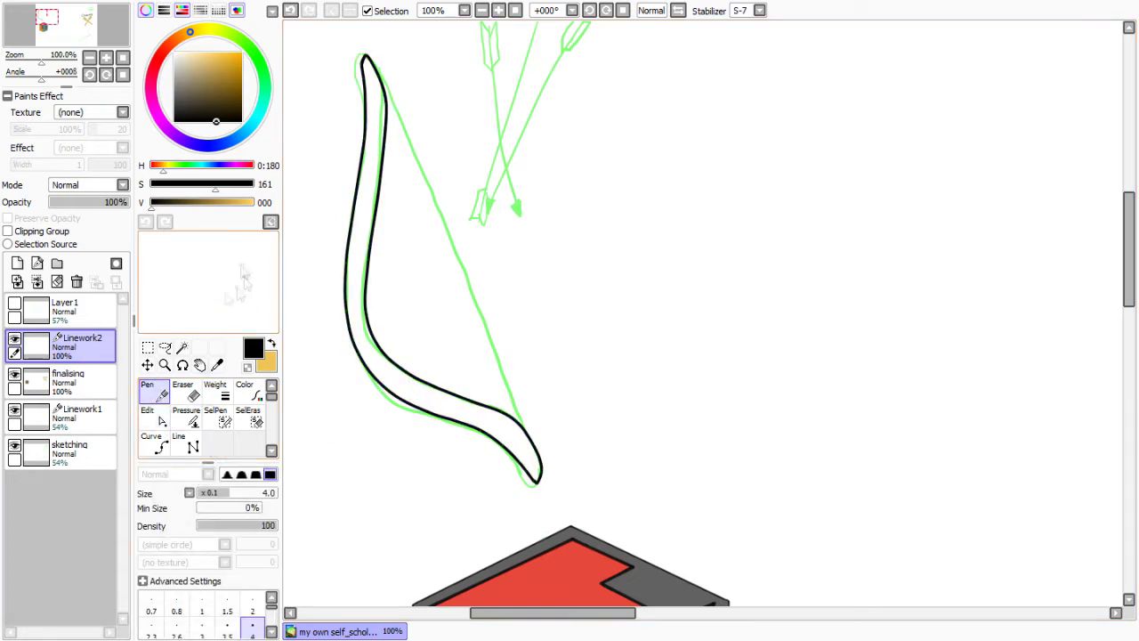
Add a new layer beneath all the others and fill it with a pale cream background colour
key("ctrl+shift+n")
left_click(151, 183)
left_click_drag(151, 202, 248, 211)
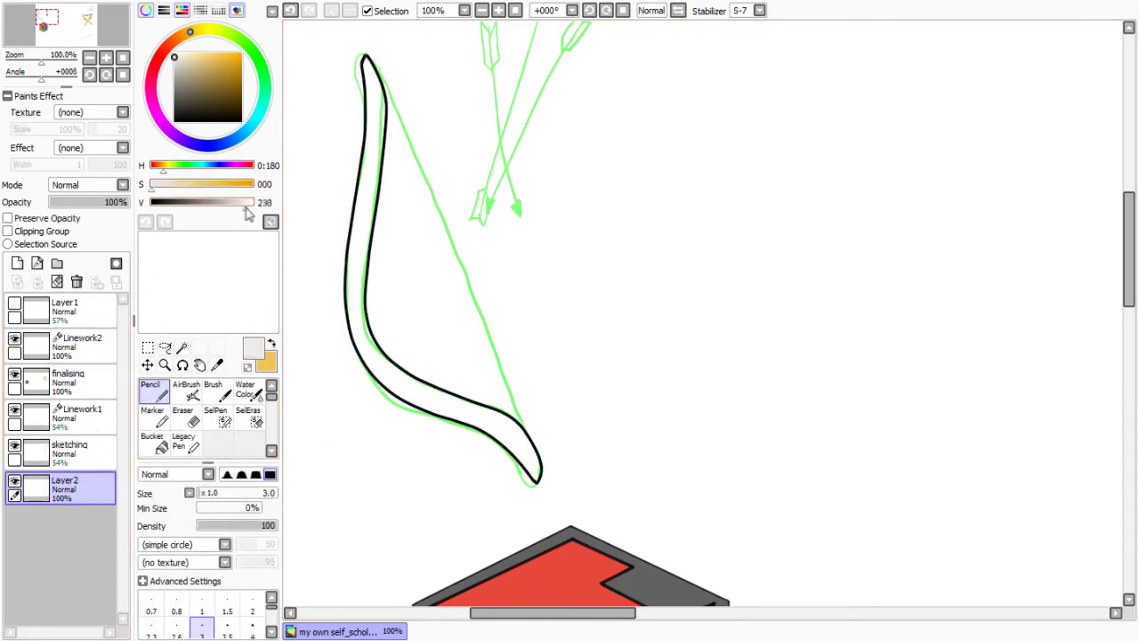
left_click(151, 441)
left_click(623, 267)
Draw the bowstring in white on the linework layer with the size 4 Pen and straighten it by editing control points
left_click(82, 345)
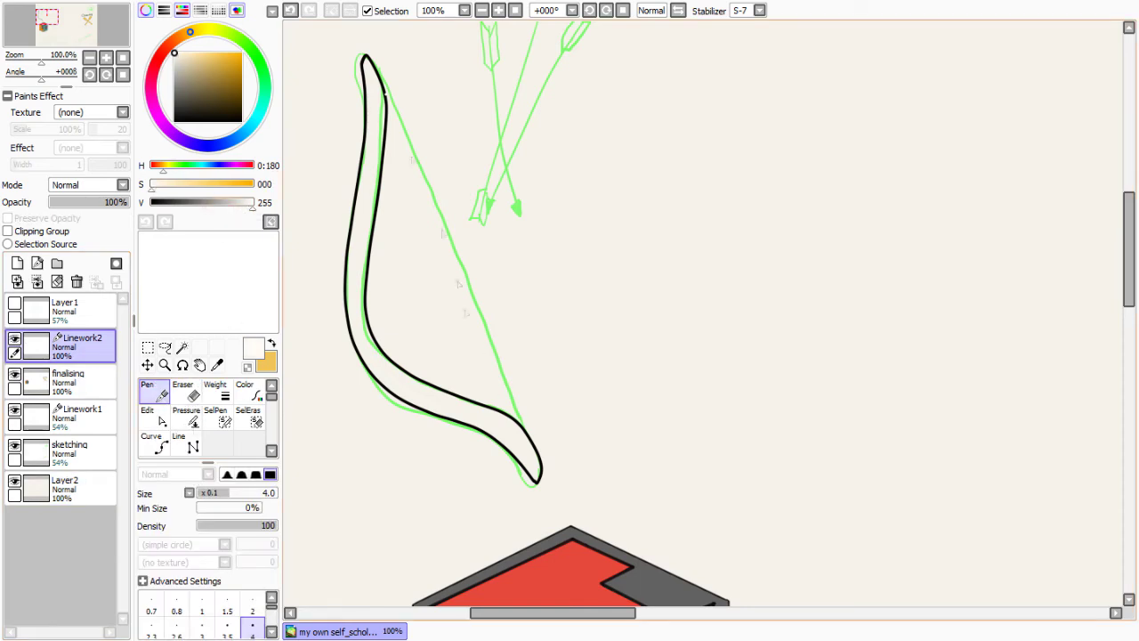
key("ctrl")
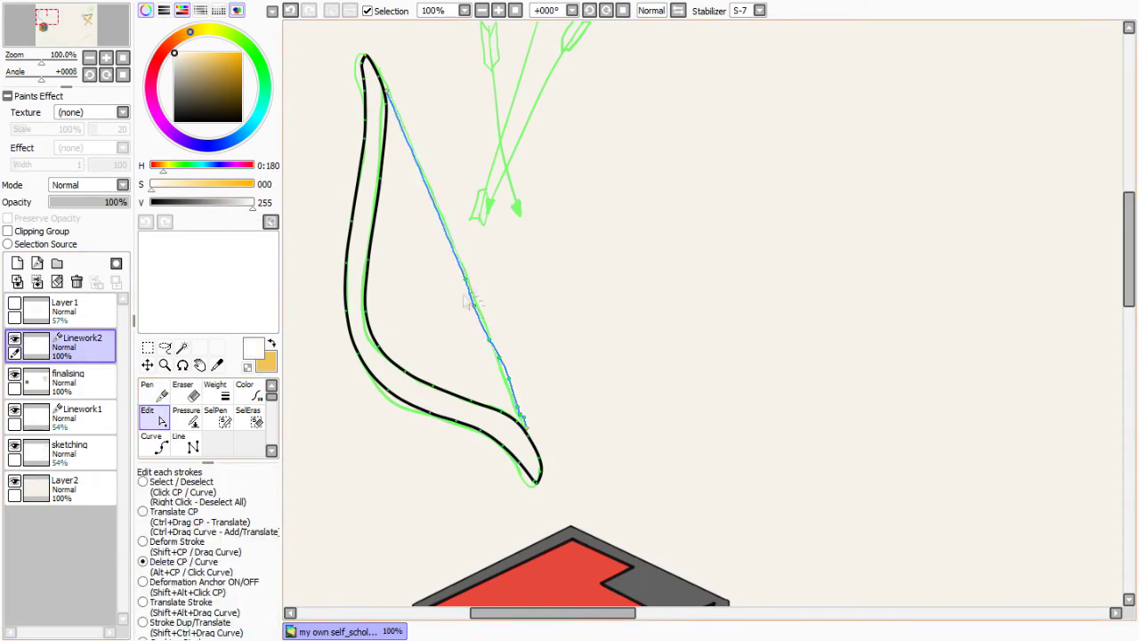
key("ctrl")
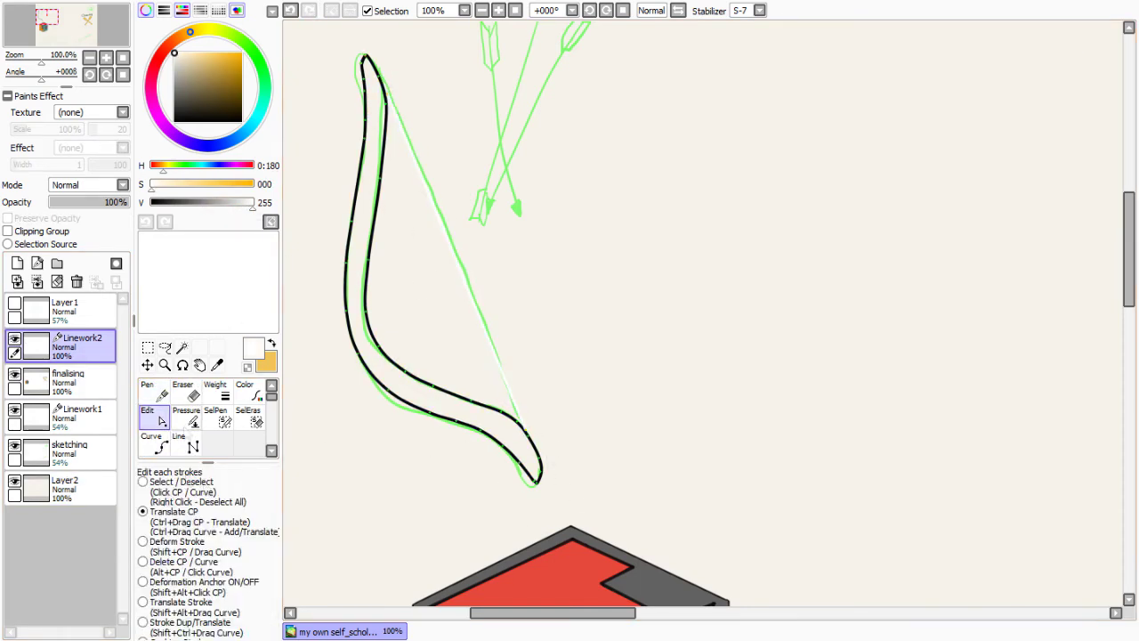
Turn the bow linework into a normal layer and fill the bow with tan brown at saturation 134 and value 200
left_click(36, 281)
key("x")
left_click(366, 267)
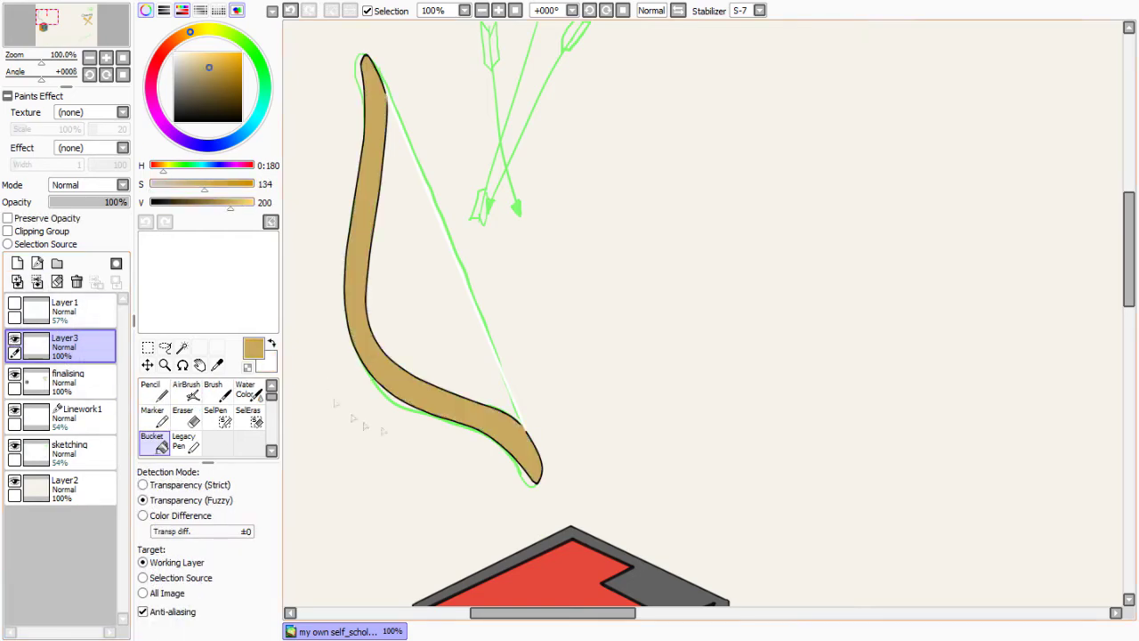
Touch up the bow's black outline where the string meets both ends, using the Pencil at size 2
key("n")
key("ctrl+plus")
key("bracketleft")
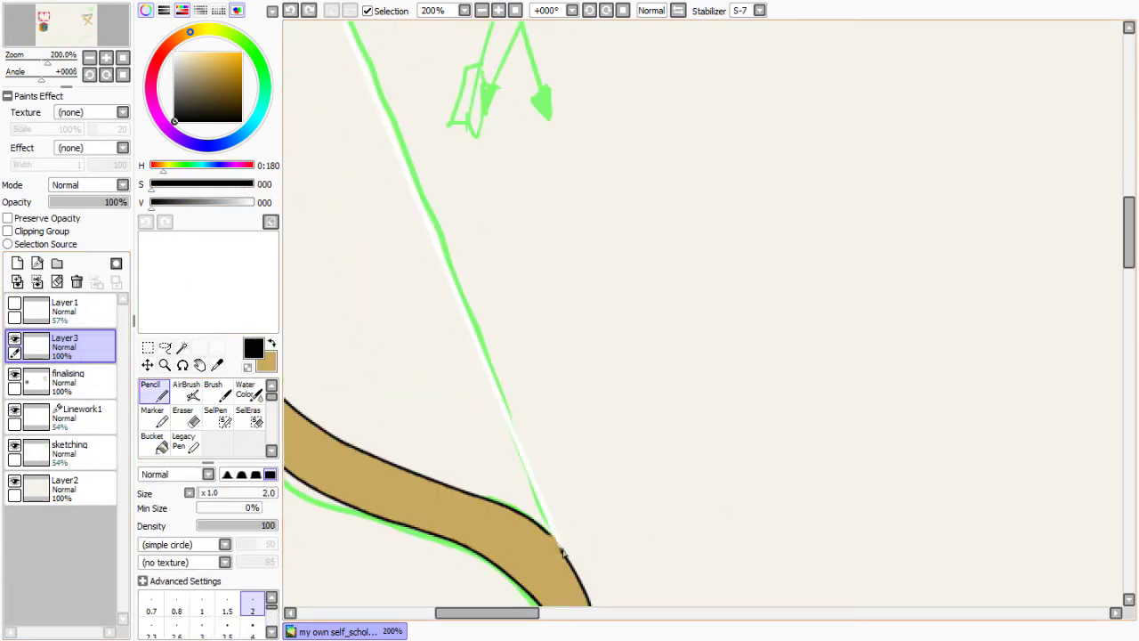
scroll(563, 553, "up", 5)
scroll(543, 587, "left", 5)
key("ctrl+minus")
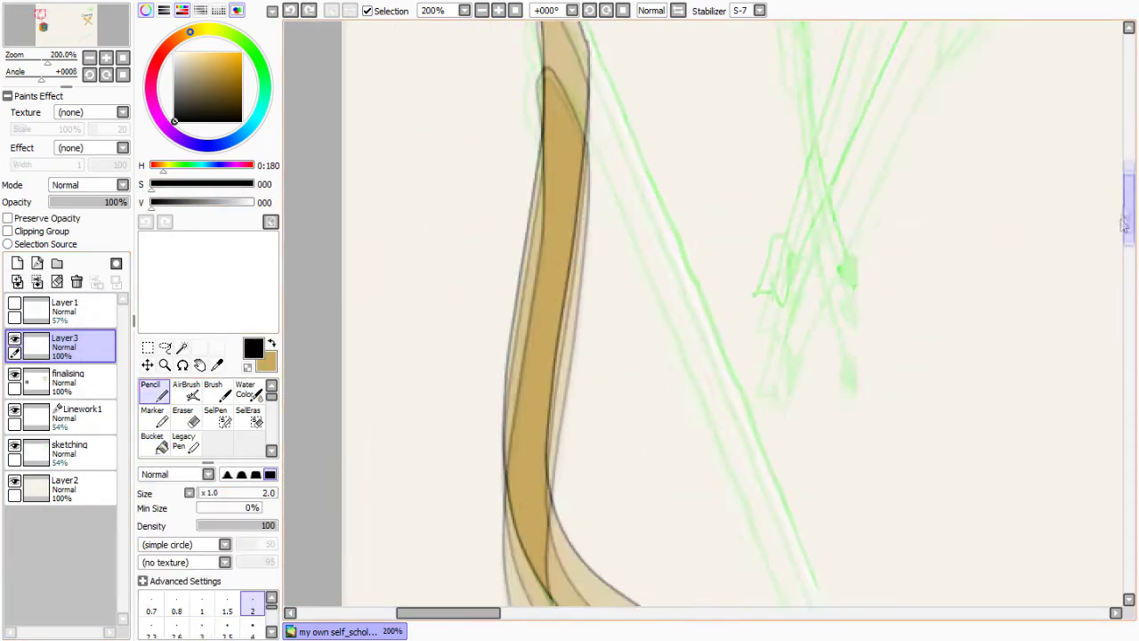
Trace the three crossed arrow shafts as double black size 2 Pen lines on a new linework layer
left_click(36, 264)
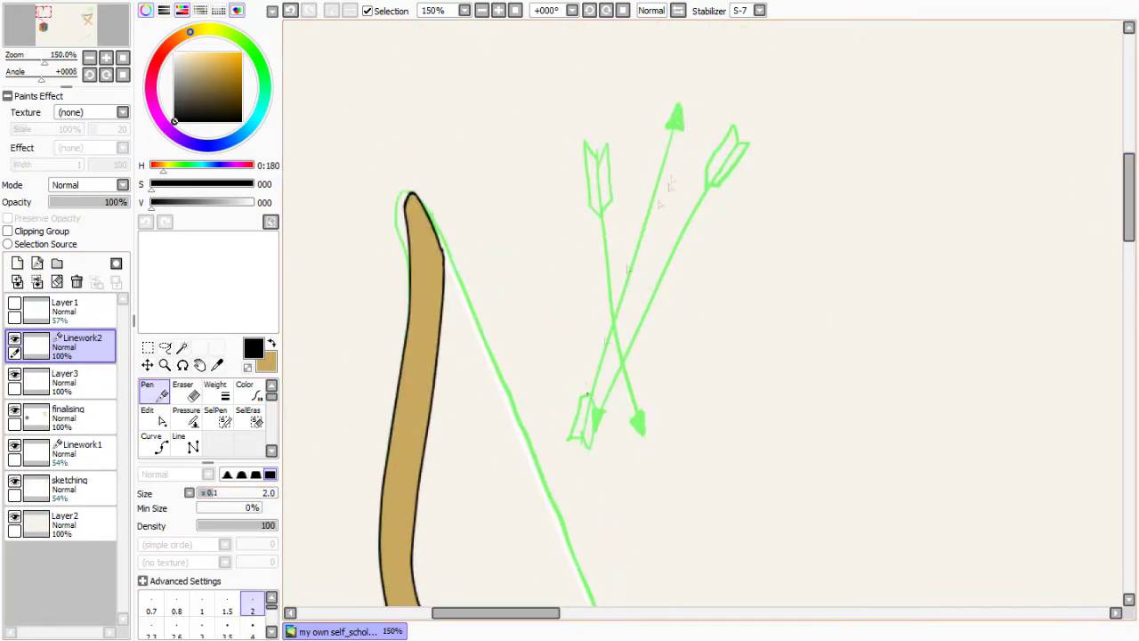
left_click_drag(678, 131, 592, 402)
left_click_drag(709, 176, 598, 405)
left_click_drag(596, 214, 638, 411)
Straighten the arrow shaft lines by deleting their surplus control points
left_click(154, 415)
left_click(182, 561)
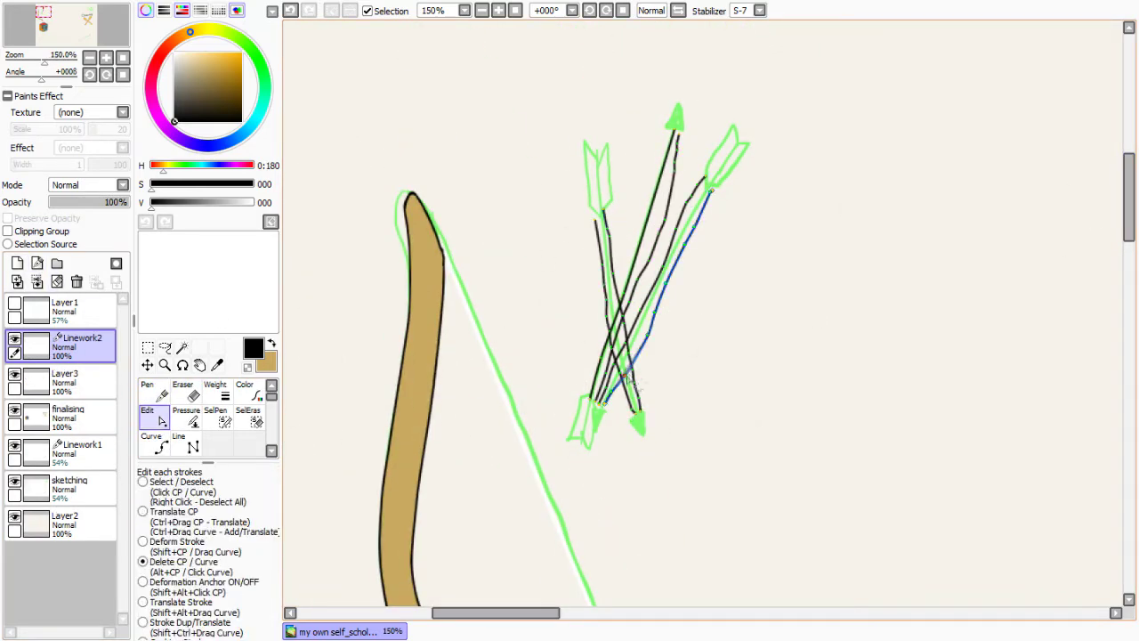
key("ctrl+plus")
key("ctrl+plus")
left_click(629, 151)
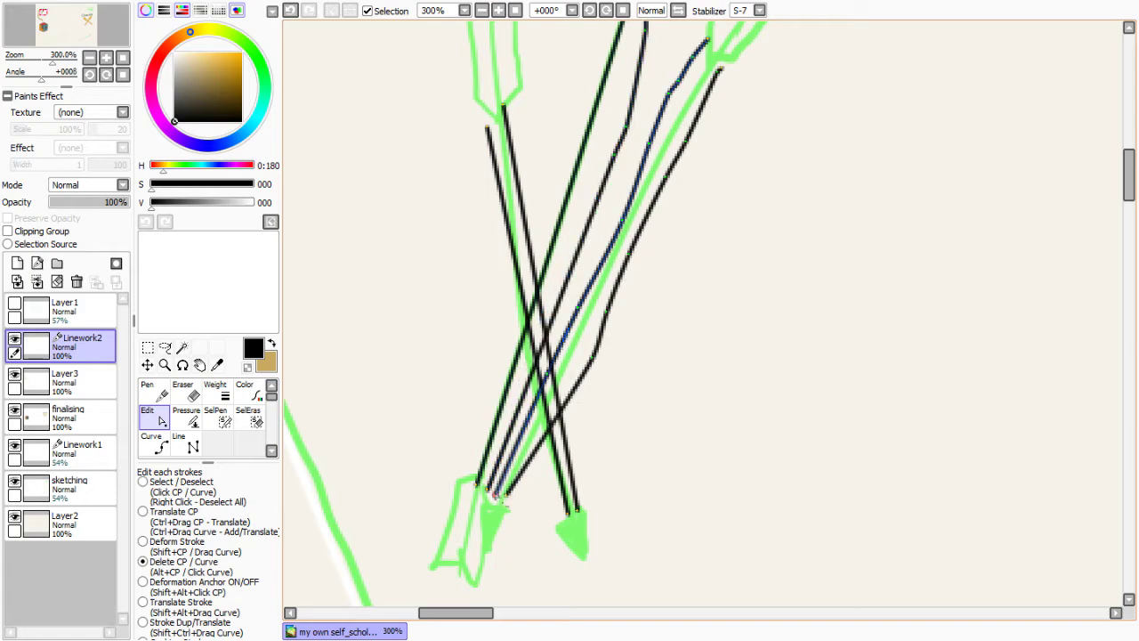
left_click(657, 143)
scroll(647, 166, "up", 3)
Move the end control points so the shaft lines run evenly side by side and extend into the sketched feathers
left_click(142, 512)
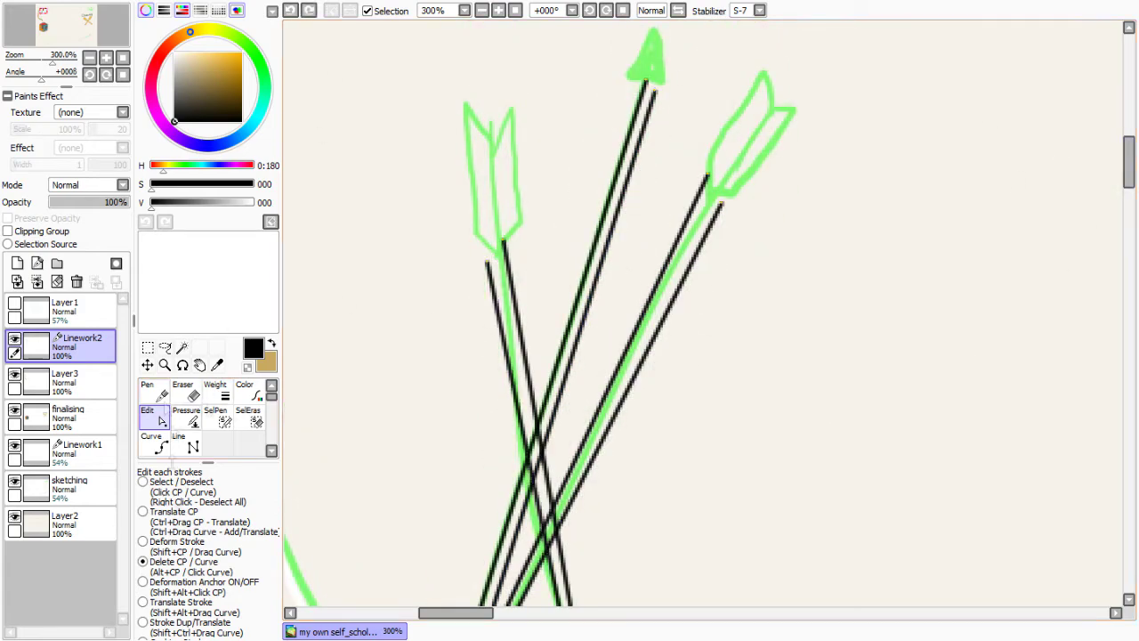
left_click_drag(486, 263, 491, 243)
scroll(515, 596, "down", 2)
scroll(515, 597, "down", 3)
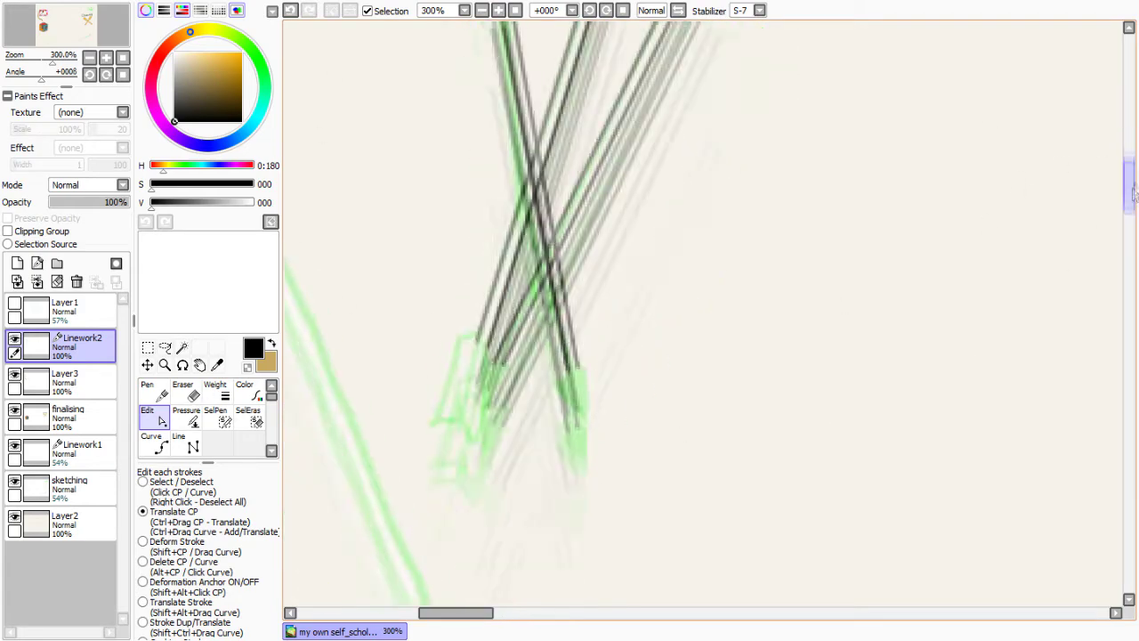
scroll(717, 363, "up", 6)
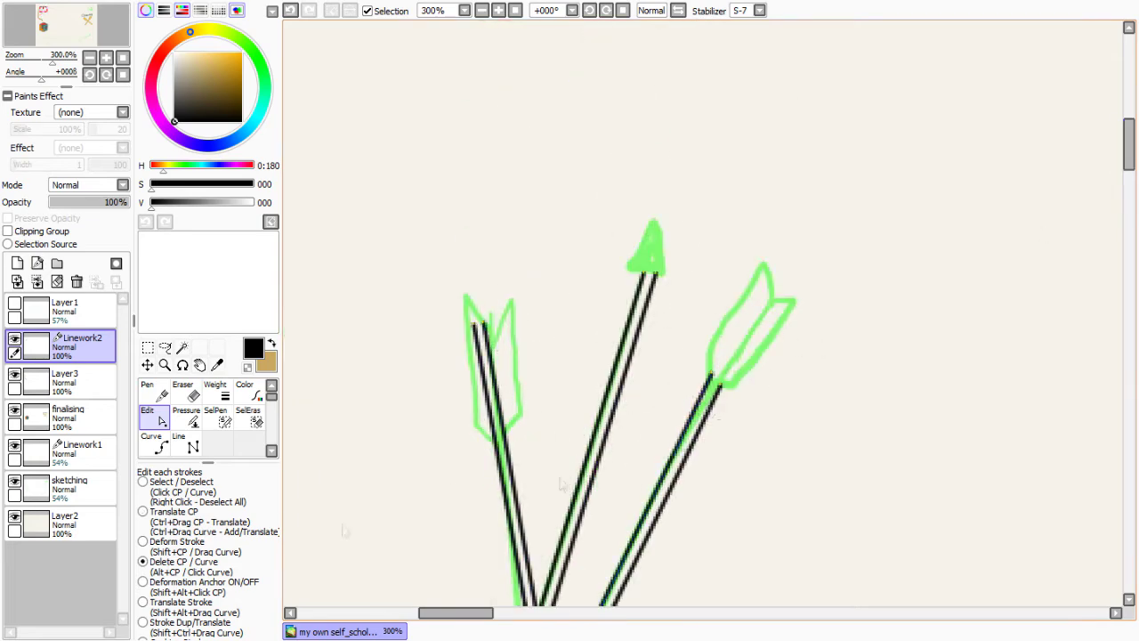
left_click_drag(718, 369, 765, 291)
scroll(773, 303, "down", 4)
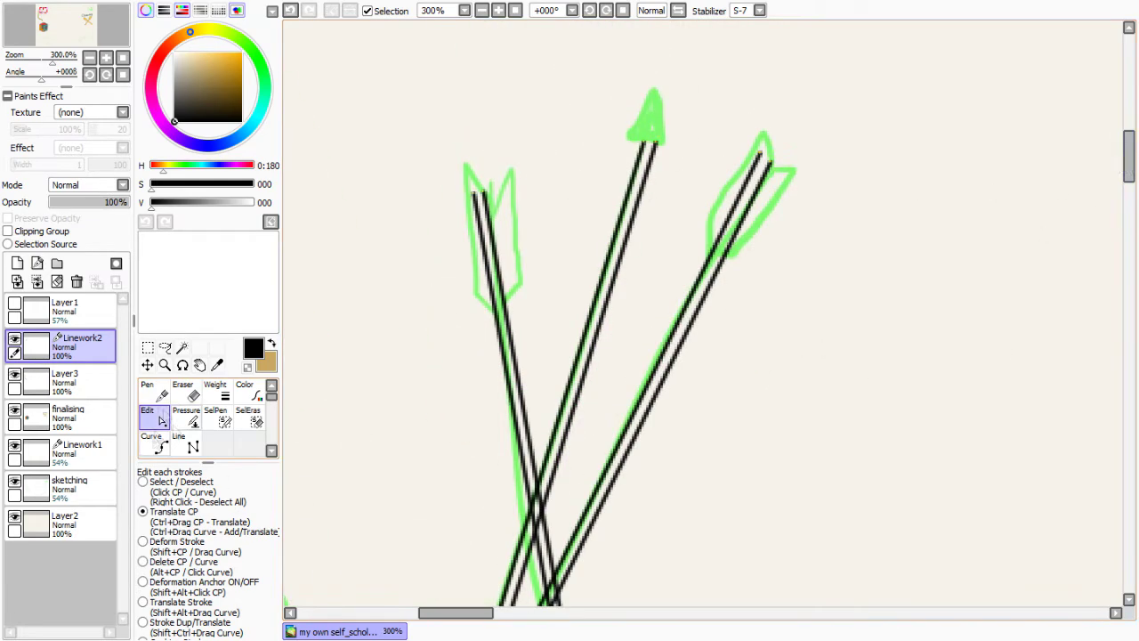
Draw black triangular outlines around the three sketched arrowheads with the Pen
key("n")
scroll(772, 147, "down", 7)
scroll(650, 233, "up", 10)
scroll(650, 233, "down", 1)
key("c")
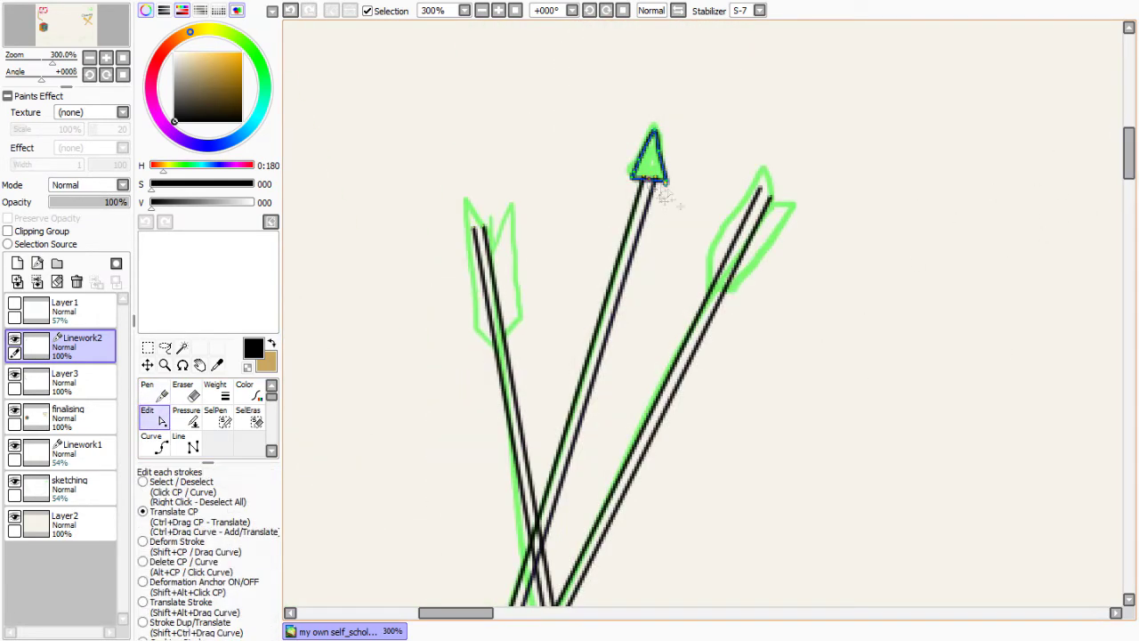
Clean up the three arrowheads by deleting surplus points, making their corners pointed and repositioning the corner points
scroll(408, 327, "down", 2)
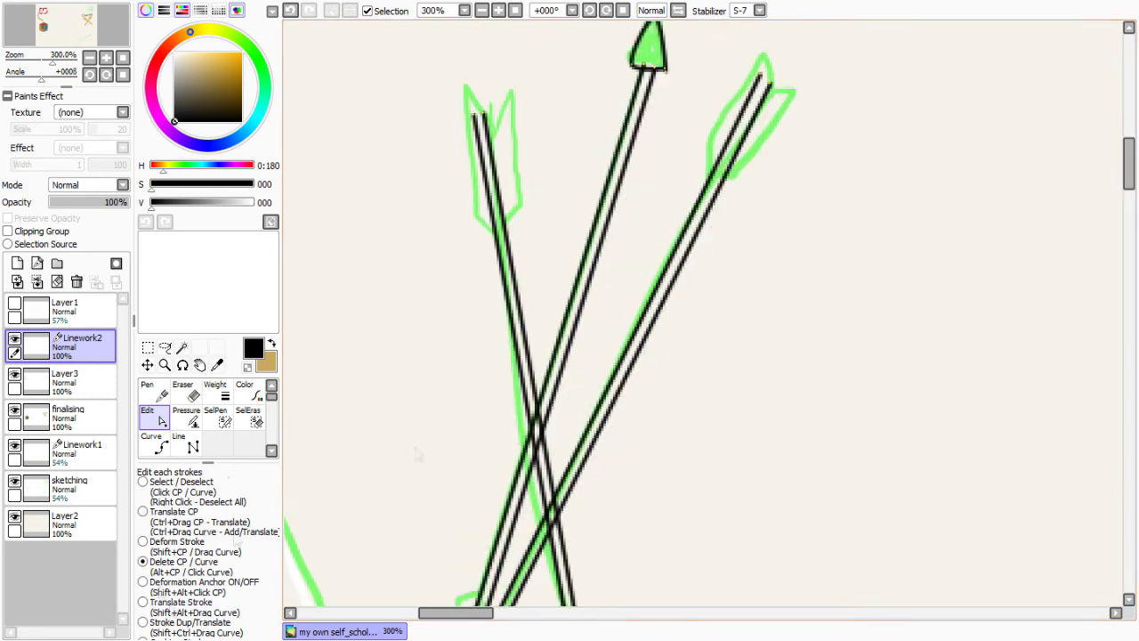
left_click(146, 10)
scroll(409, 326, "up", 3)
left_click(169, 375)
left_click(142, 545)
scroll(510, 445, "down", 5)
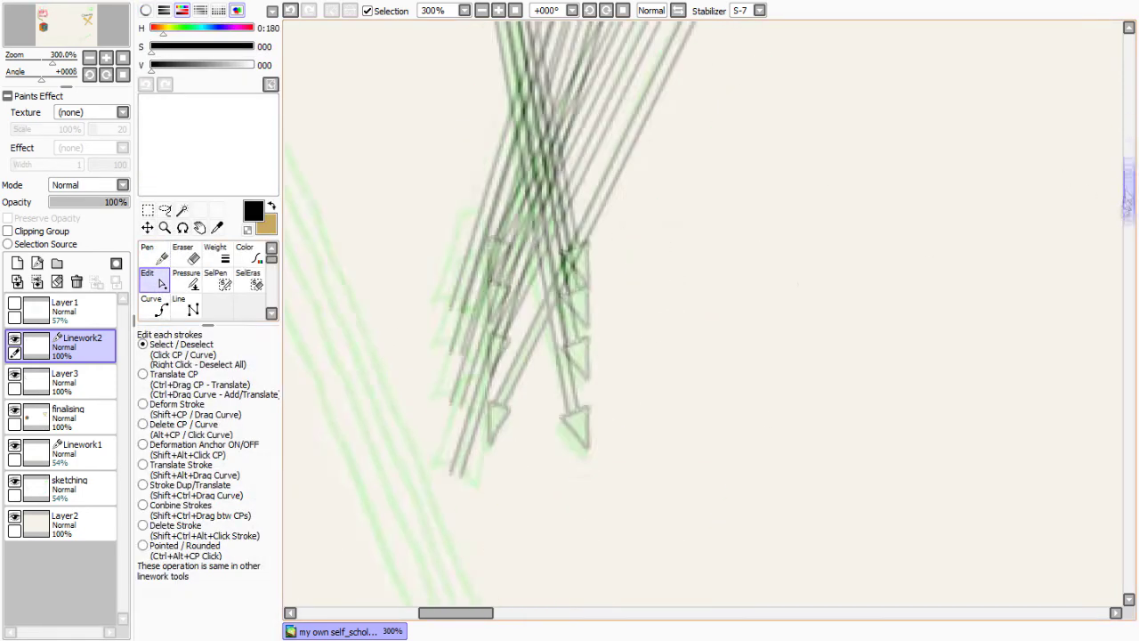
key("ctrl")
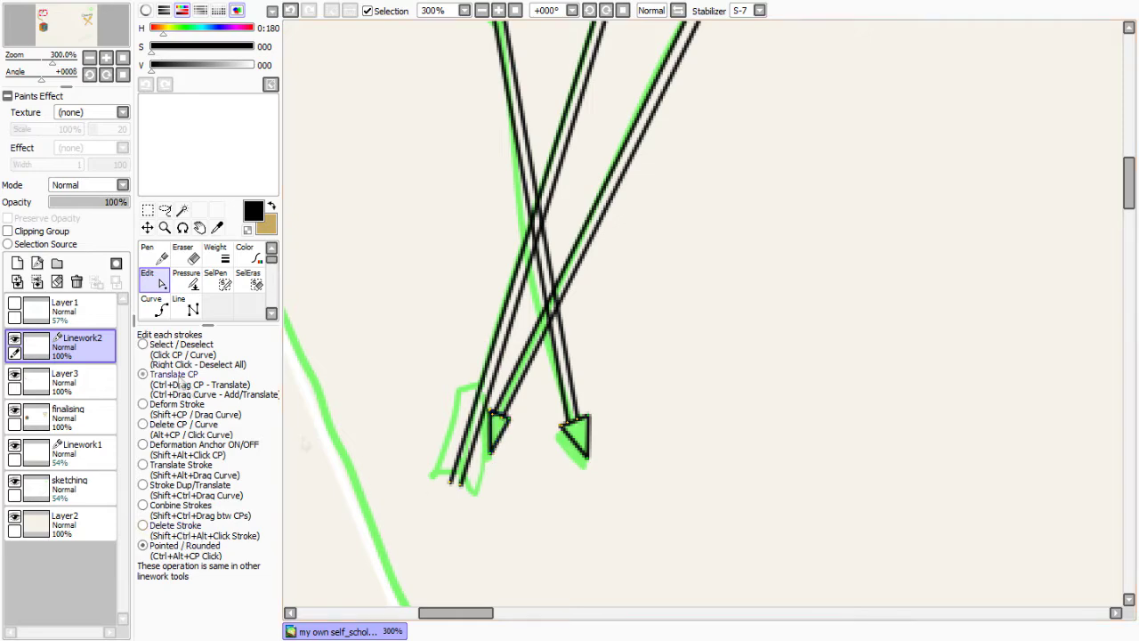
scroll(507, 445, "up", 5)
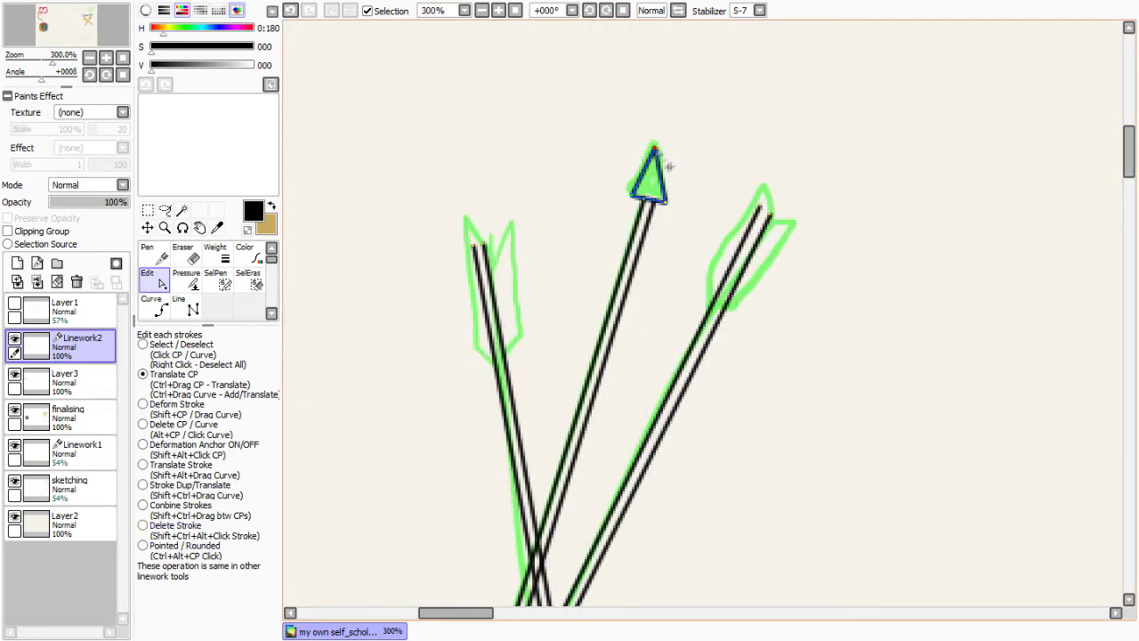
Draw the feather outlines on the arrow nearest the bow's upper tip and make their corners pointed
key("n")
mouse_move(470, 251)
left_mouse_down()
mouse_move(508, 219)
mouse_move(502, 347)
left_mouse_up()
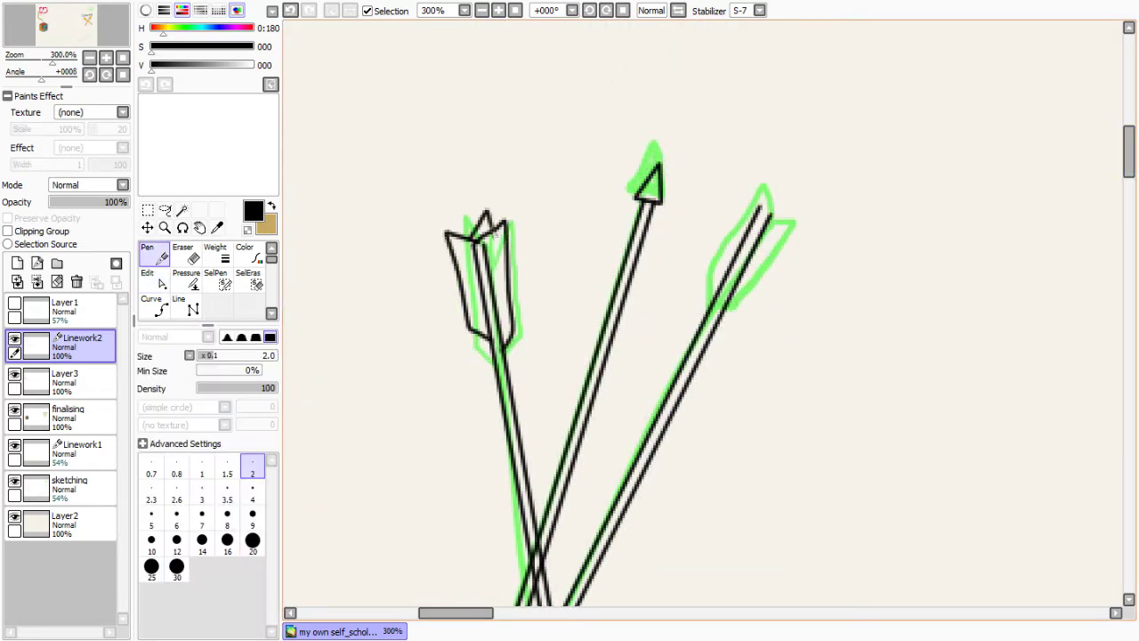
key("ctrl+z")
left_click_drag(458, 241, 507, 347)
key("n")
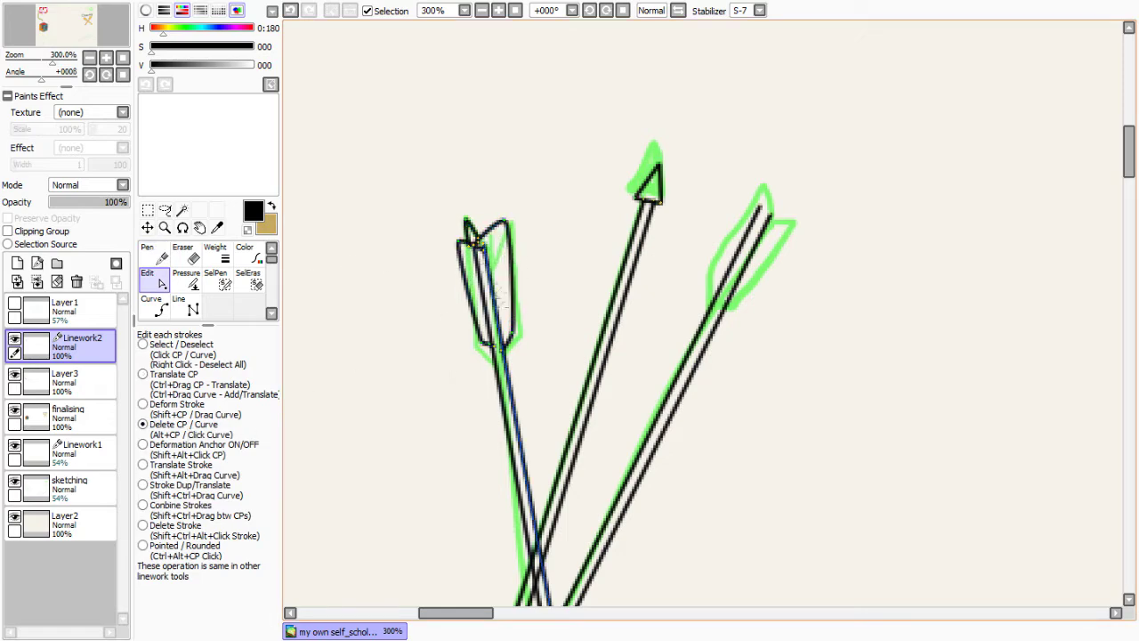
key("ctrl+alt")
left_click(495, 254, "ctrl+alt")
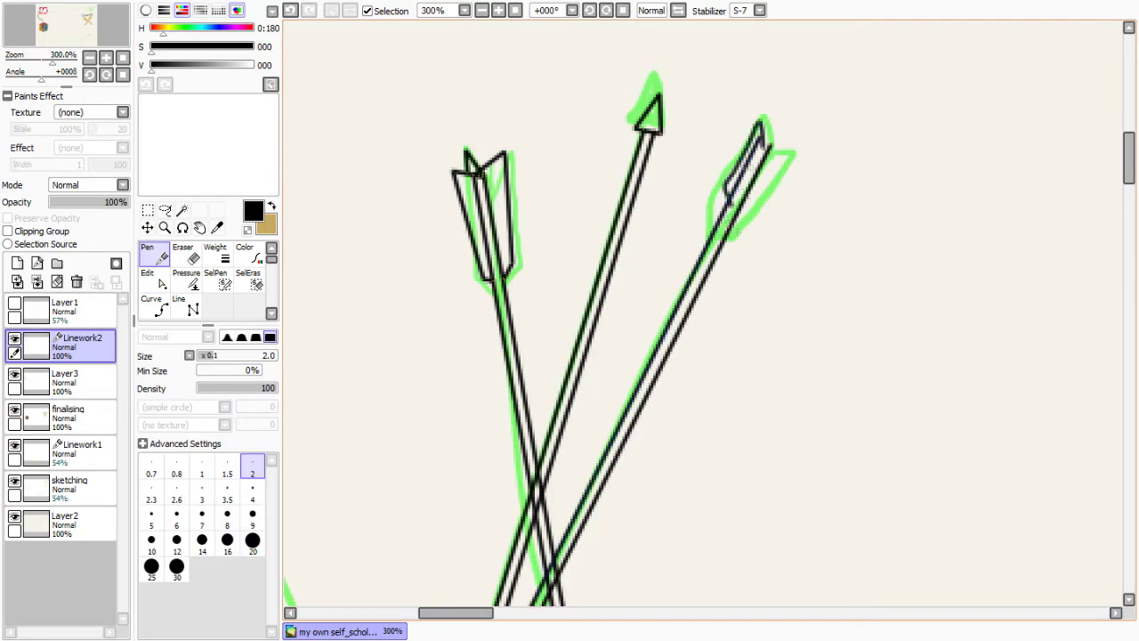
Outline the feathers of the arrow farthest from the bow, sharpening the corners and fitting the points to the sketch
left_click_drag(788, 142, 743, 236)
key("n")
key("ctrl+alt")
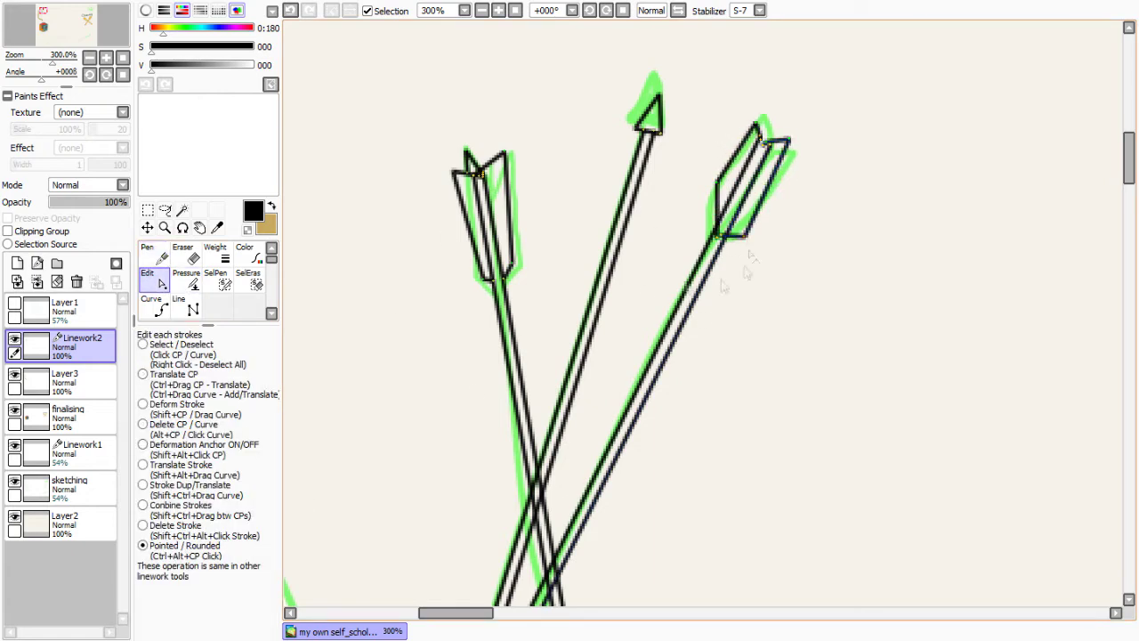
left_click_drag(767, 144, 777, 163)
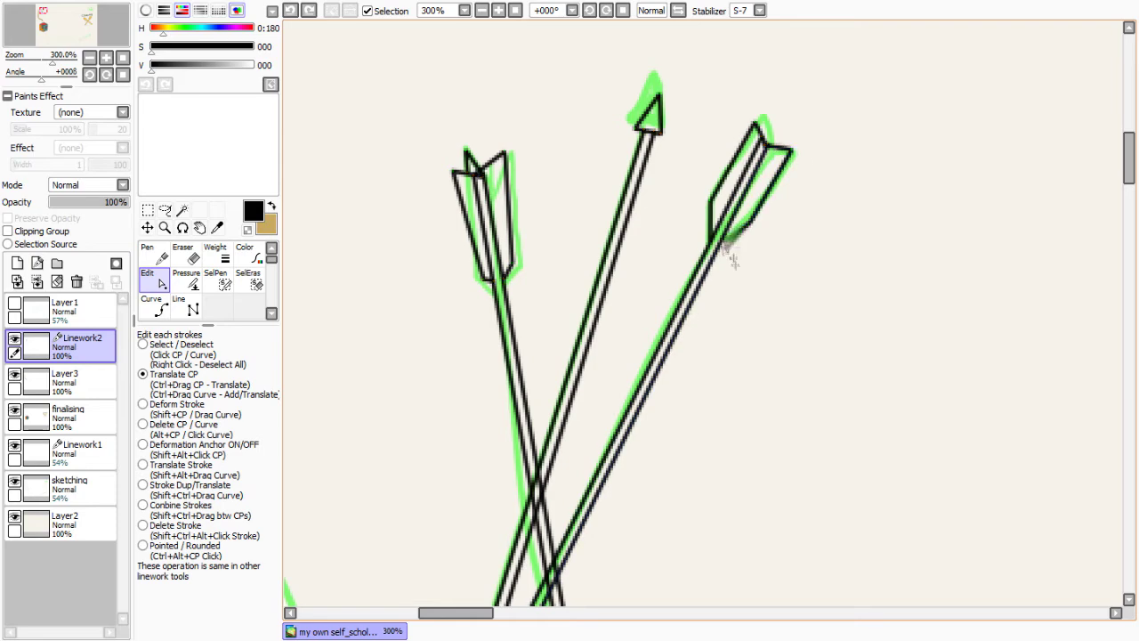
Outline the feathers at the lower end of the upward-pointing arrow and make their corners pointed
scroll(503, 384, "down", 5)
key("n")
left_click_drag(456, 424, 463, 344)
key("d")
mouse_move(445, 418)
left_mouse_down()
mouse_move(465, 452)
mouse_move(418, 425)
left_mouse_up()
left_click_drag(471, 457, 499, 386)
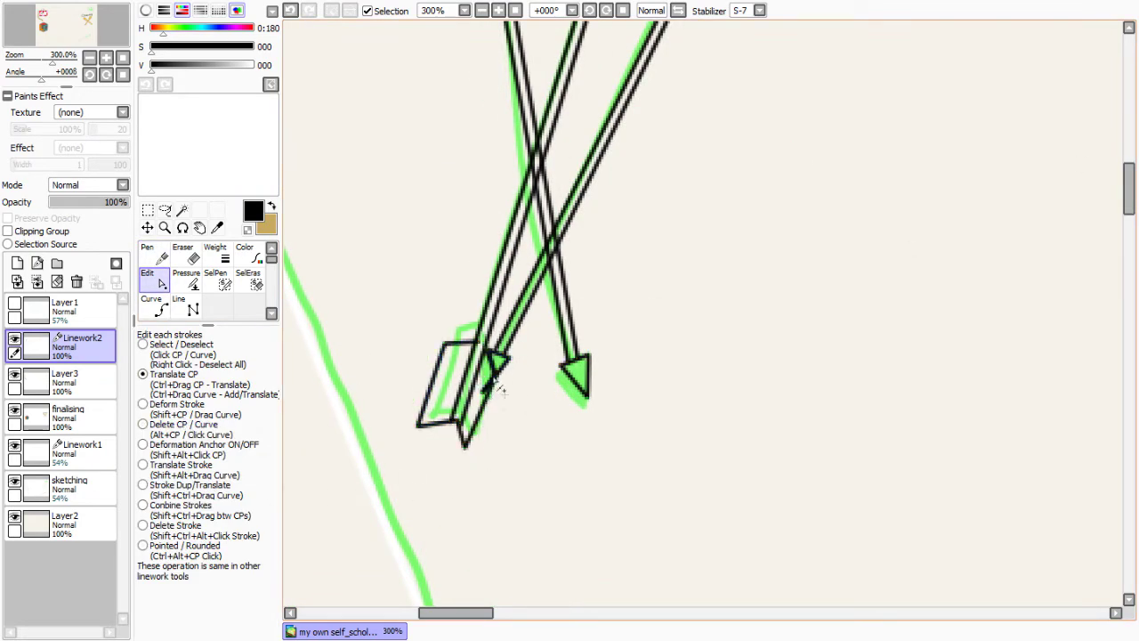
left_click(495, 374, "ctrl+alt")
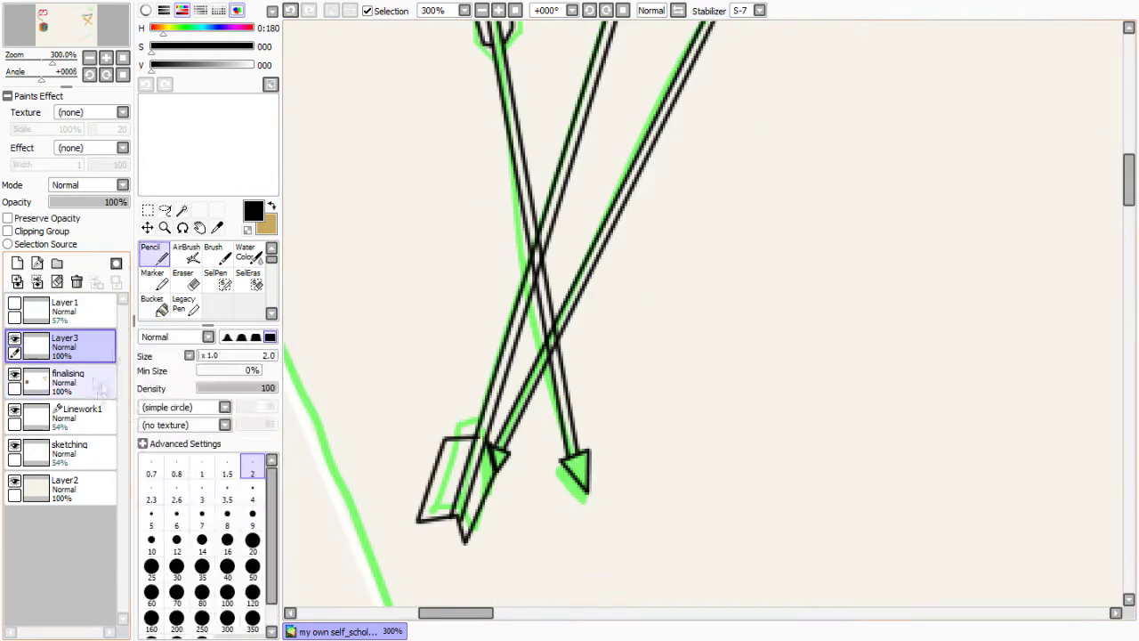
Colour the upward-pointing arrow's shaft tan brown on the merged layer with the Bucket and Pencil, covering the crossing lines
key("g")
key("x")
left_click(461, 501)
left_click(508, 351)
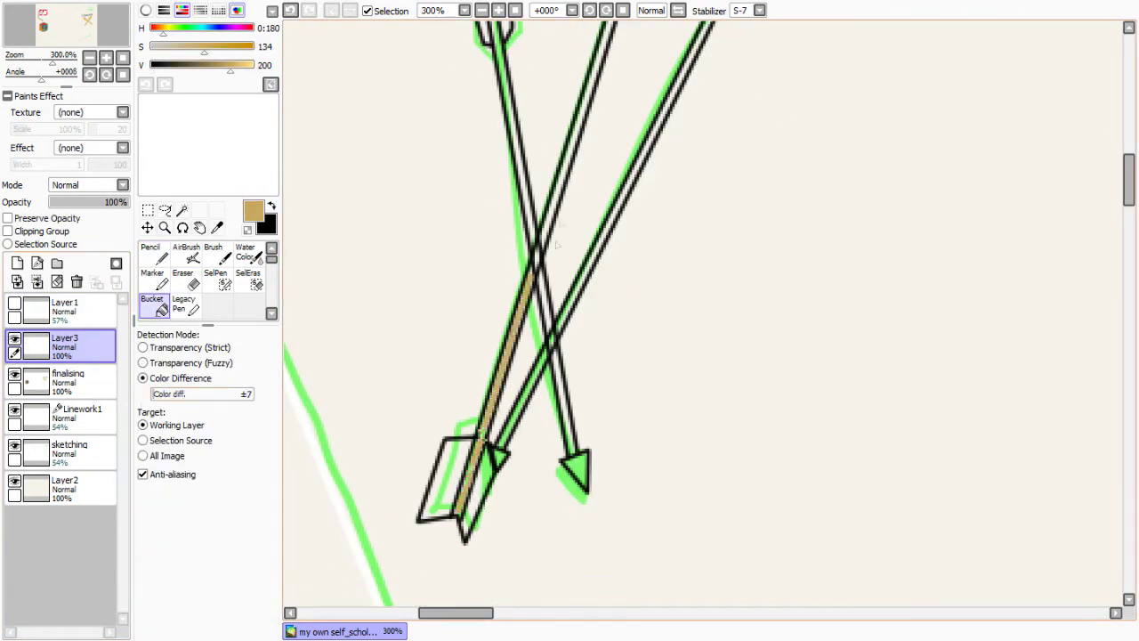
left_click(537, 260)
key("n")
scroll(703, 311, "up", 5)
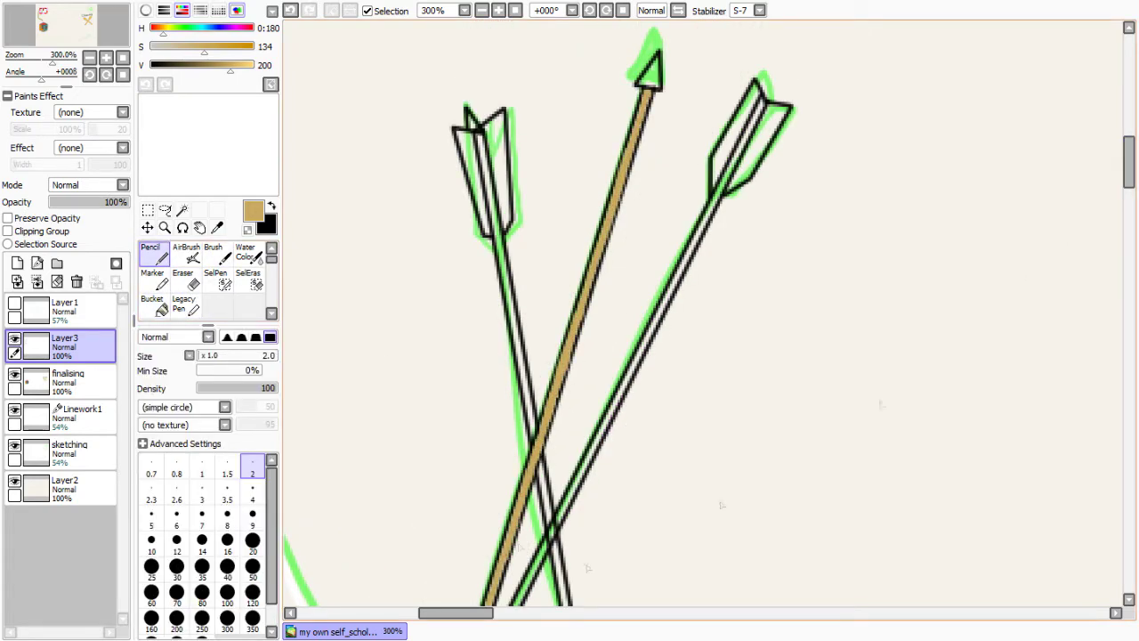
Colour the shafts of the two downward-pointing arrows tan brown with the Pencil, passing beneath the upward-pointing arrow
scroll(721, 504, "down", 3)
key("minus")
key("plus")
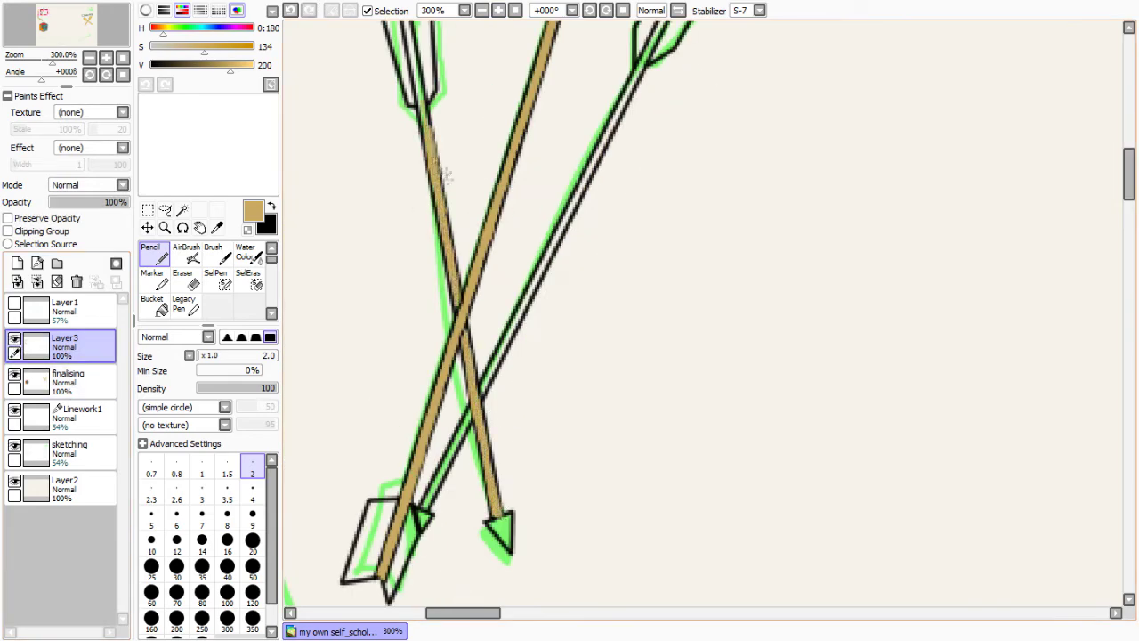
scroll(1065, 159, "up", 5)
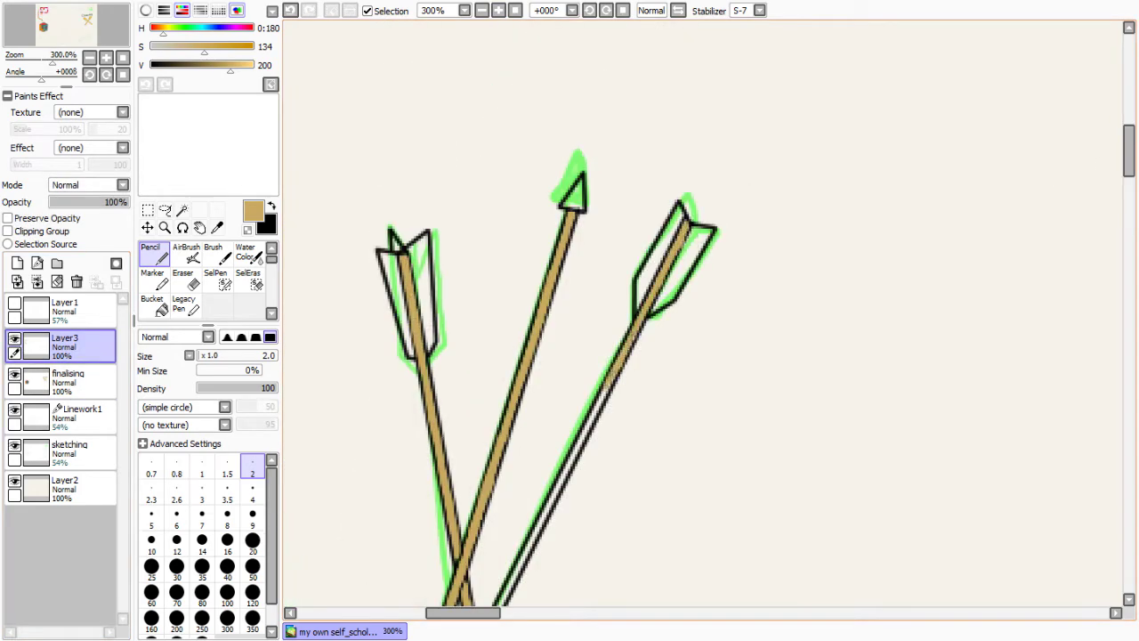
scroll(703, 312, "down", 6)
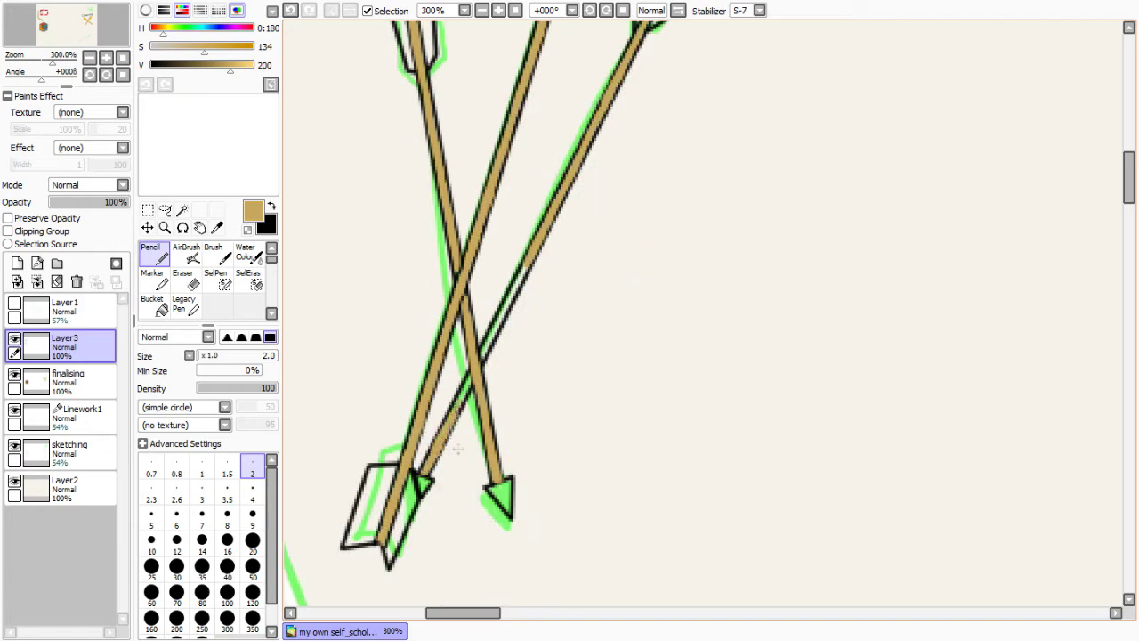
Redraw the black outlines along all three arrow shafts with the Pencil, reducing its size to 1
key("x")
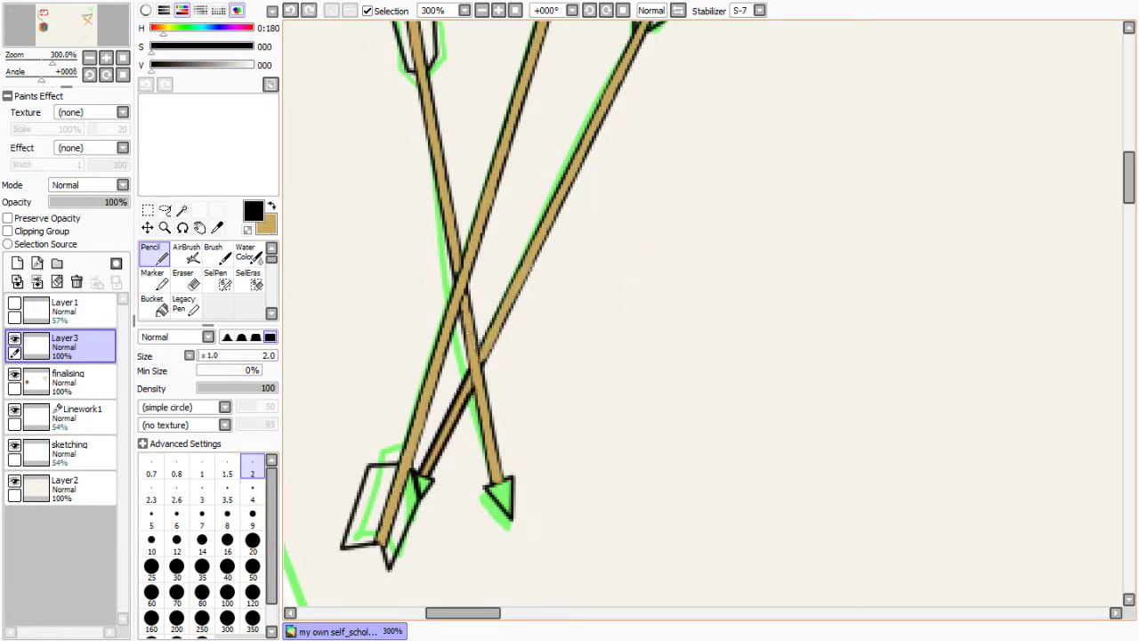
key("bracketleft")
key("bracketleft")
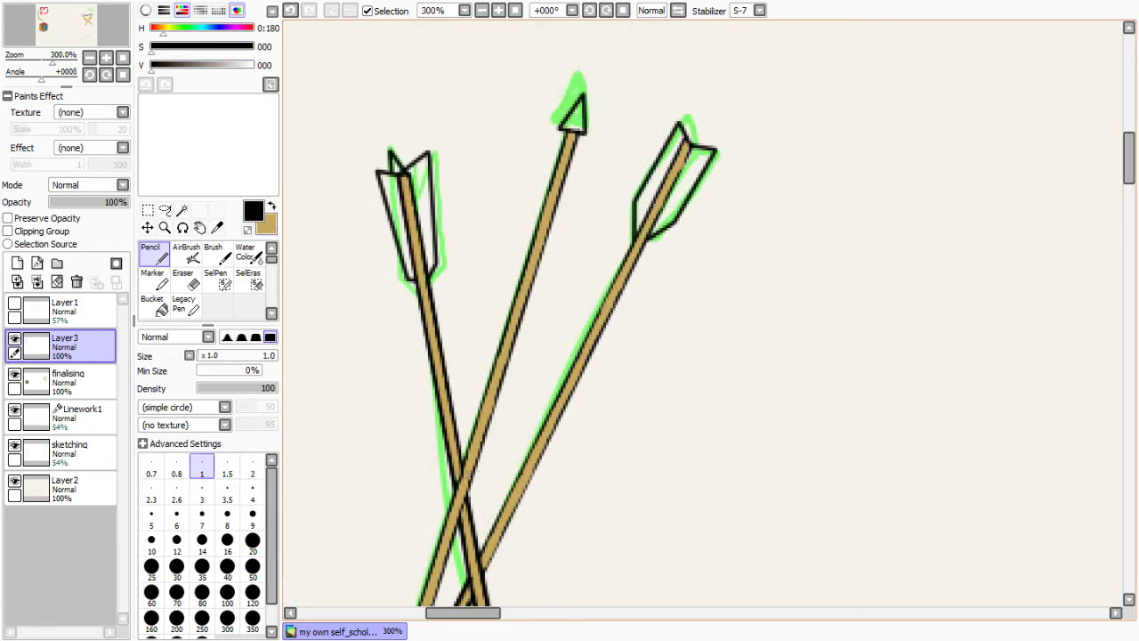
scroll(1124, 189, "up", 1)
scroll(1123, 189, "down", 1)
scroll(1123, 188, "up", 4)
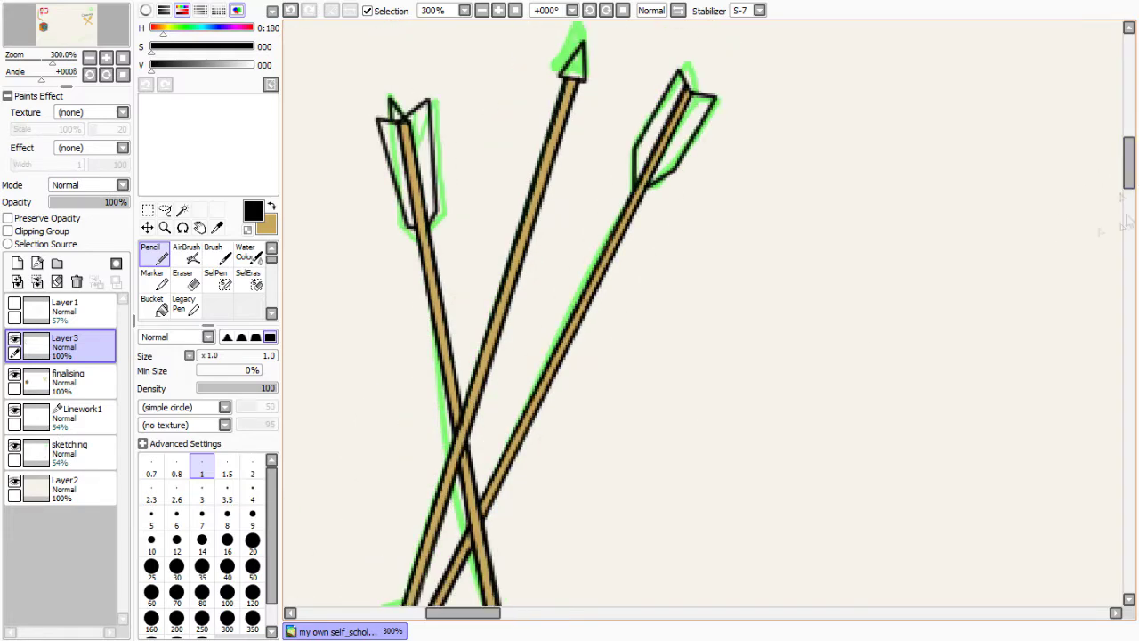
Fill the arrow feathers green and orange with the Bucket, and colour the three arrowheads light grey with the Brush
scroll(1123, 189, "down", 4)
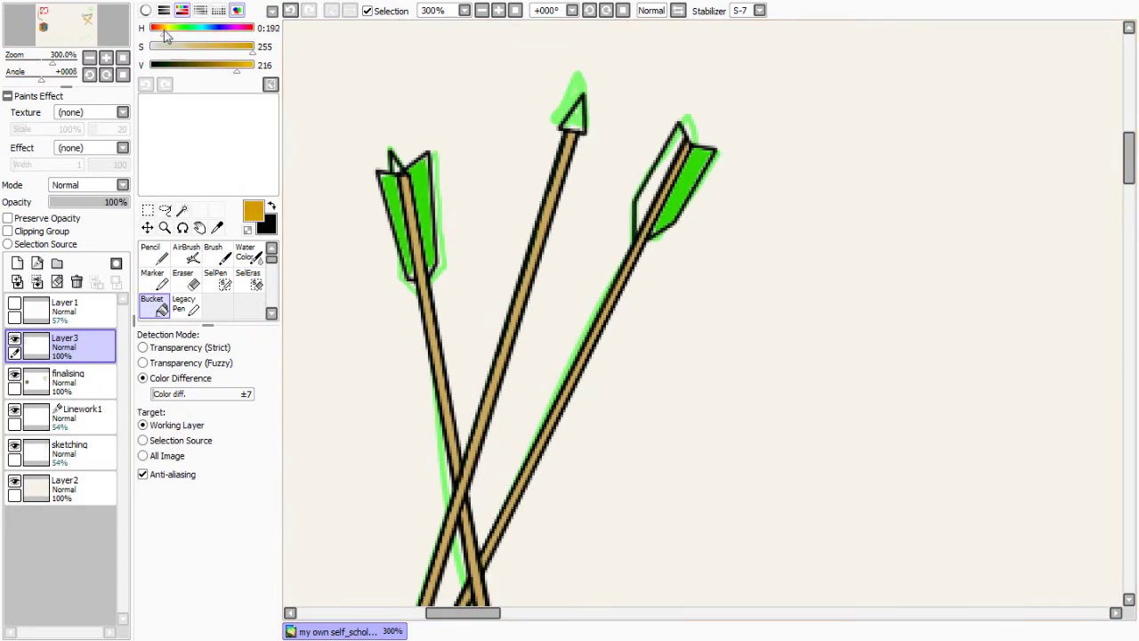
left_click(201, 532)
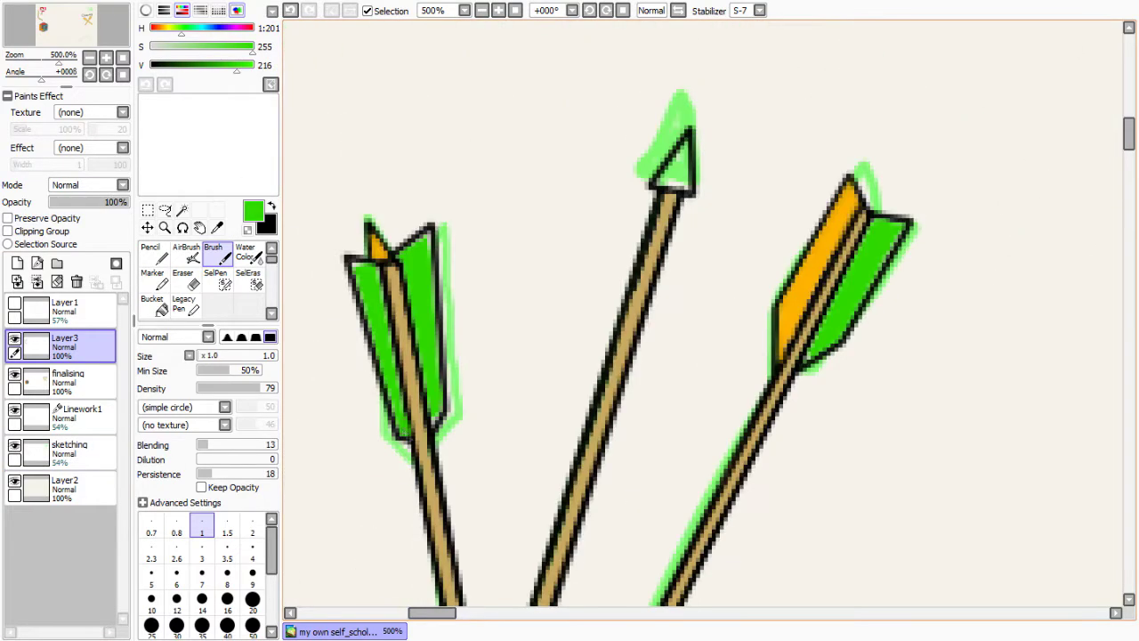
scroll(414, 285, "down", 1)
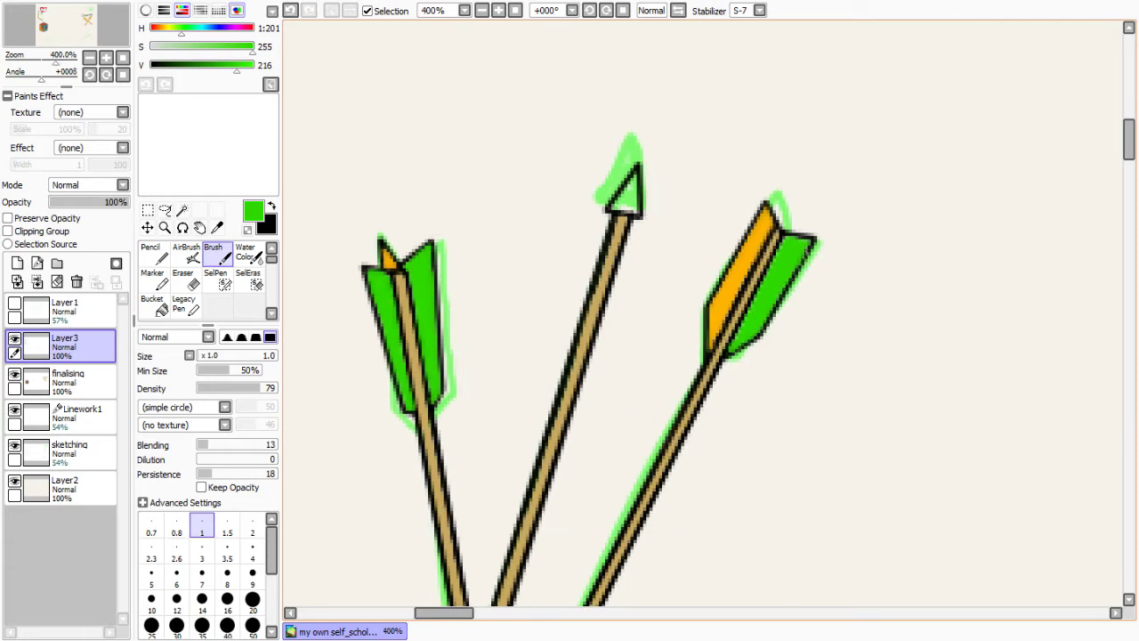
left_click(146, 10)
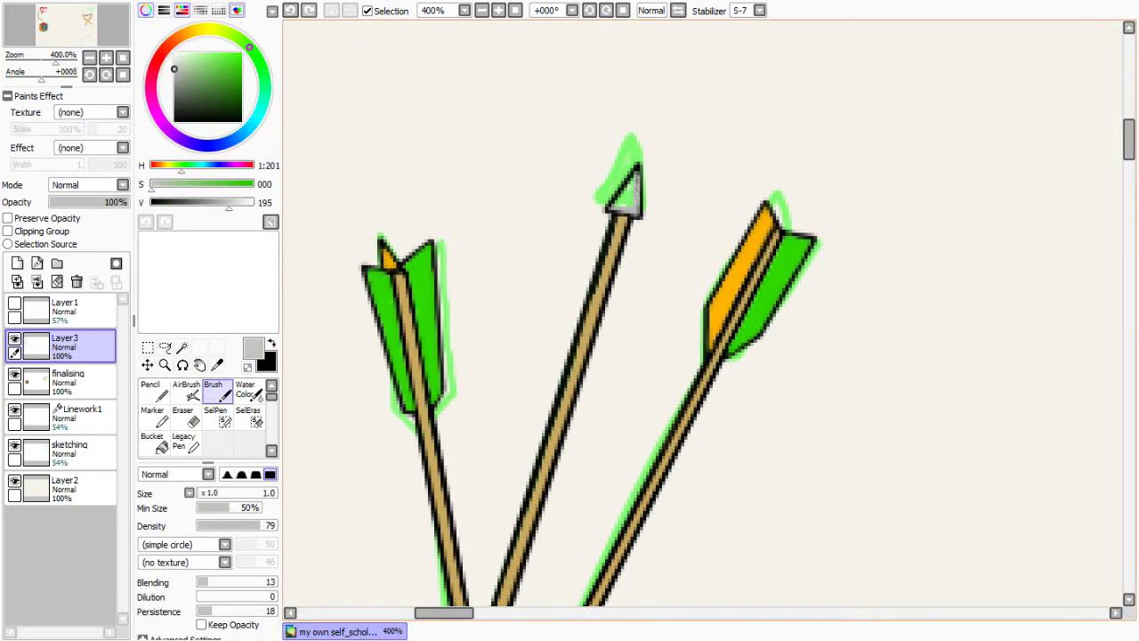
scroll(427, 311, "down", 5)
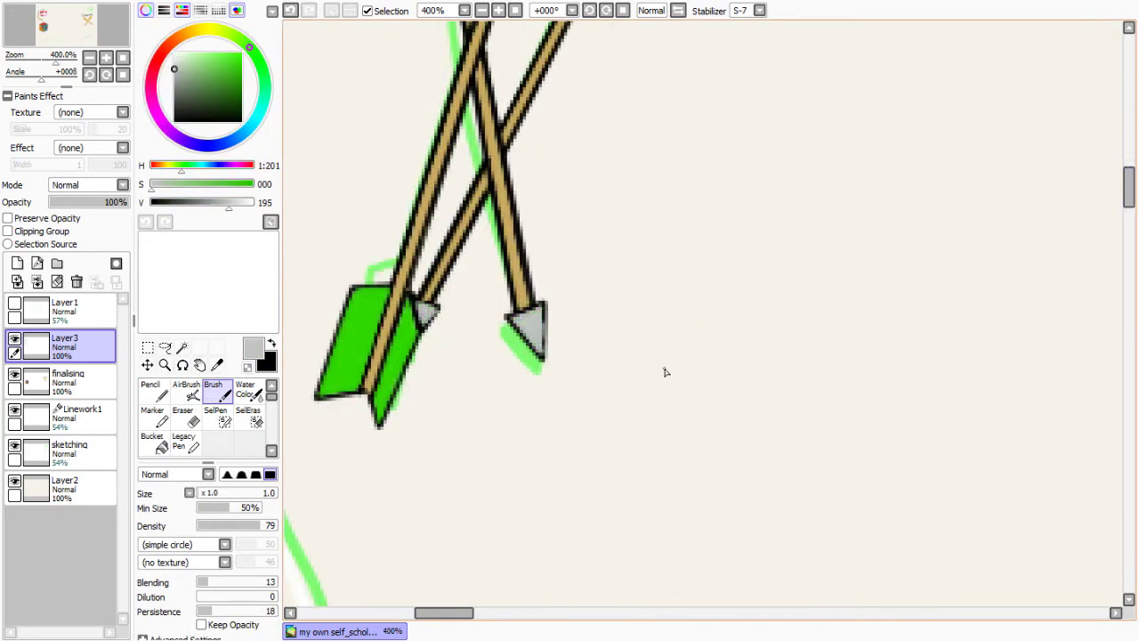
Paint the lower edge of the sketched rifle's butt and grip in brown with the Brush at size 25
scroll(665, 372, "down", 6)
left_click_drag(1128, 321, 1136, 430)
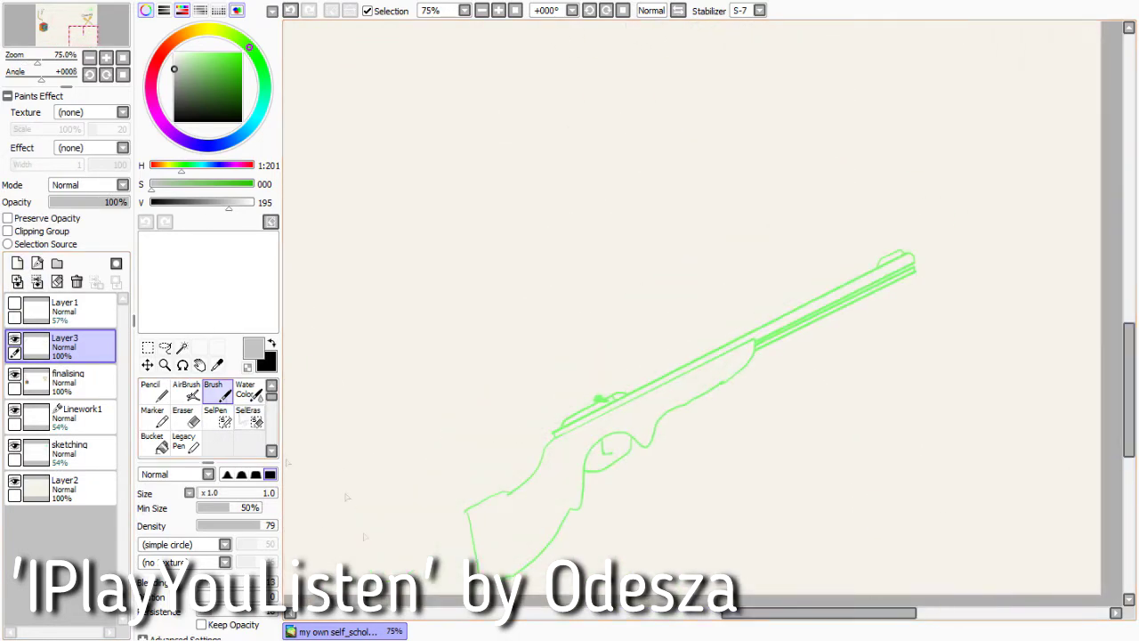
left_click_drag(210, 185, 219, 185)
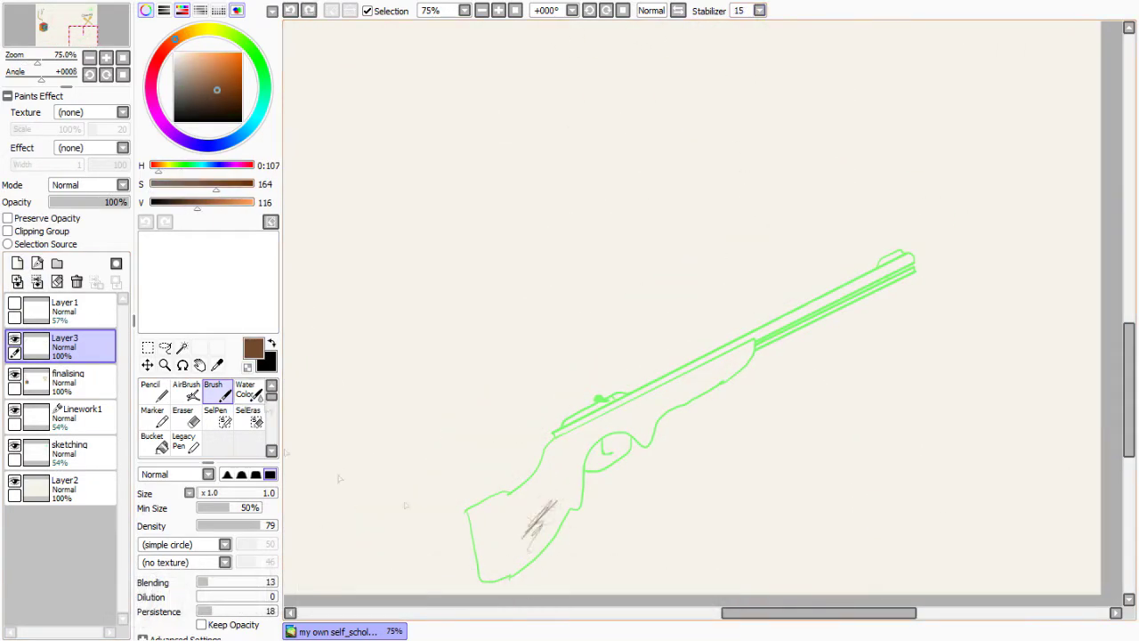
left_click_drag(503, 521, 516, 534)
mouse_move(546, 449)
left_mouse_down()
mouse_move(623, 560)
mouse_move(822, 237)
left_mouse_up()
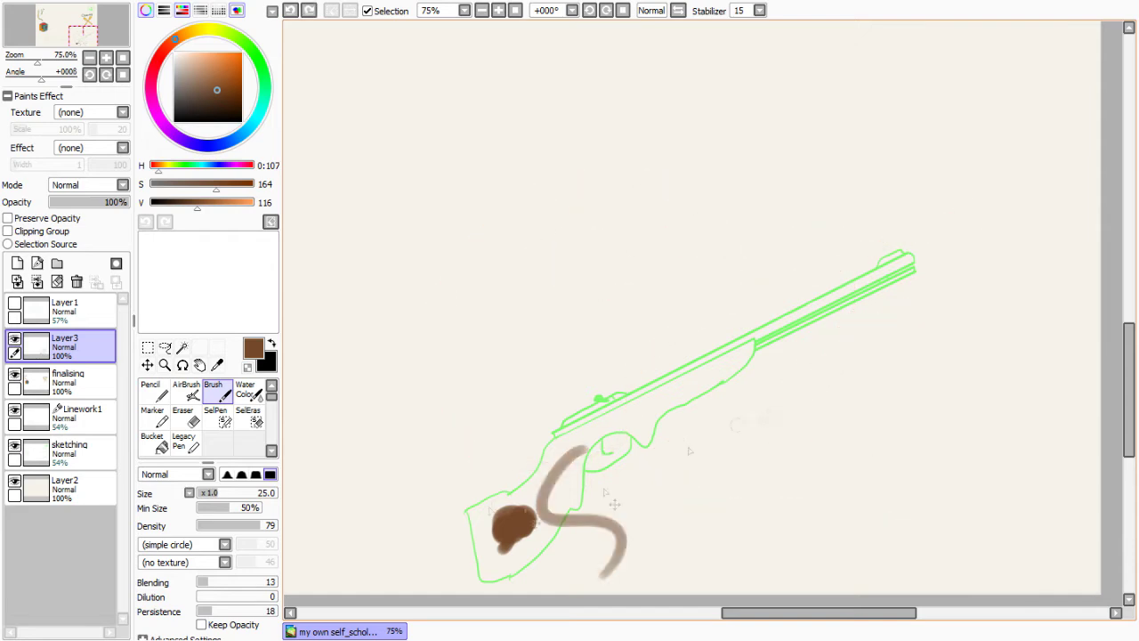
mouse_move(512, 525)
left_mouse_down()
mouse_move(534, 563)
mouse_move(609, 439)
left_mouse_up()
left_click_drag(496, 504, 479, 577)
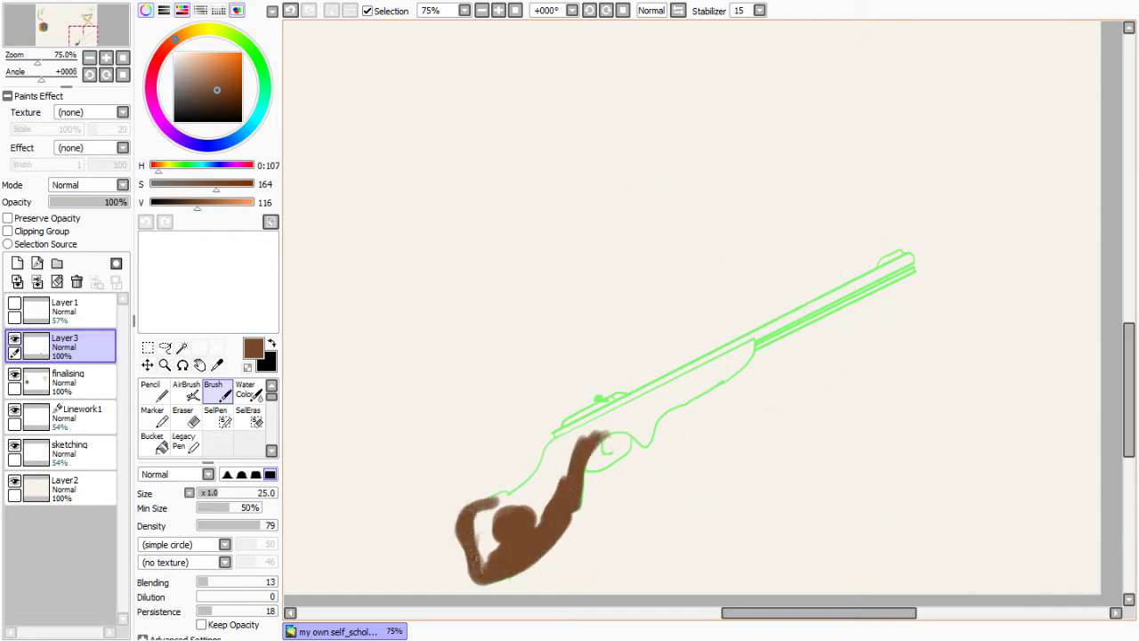
Fill the rest of the rifle's stock up to the fore-end in the same brown, raising the brush density to 90
left_click_drag(467, 511, 627, 414)
left_click_drag(561, 440, 717, 364)
left_click_drag(516, 494, 743, 353)
left_click_drag(494, 512, 481, 534)
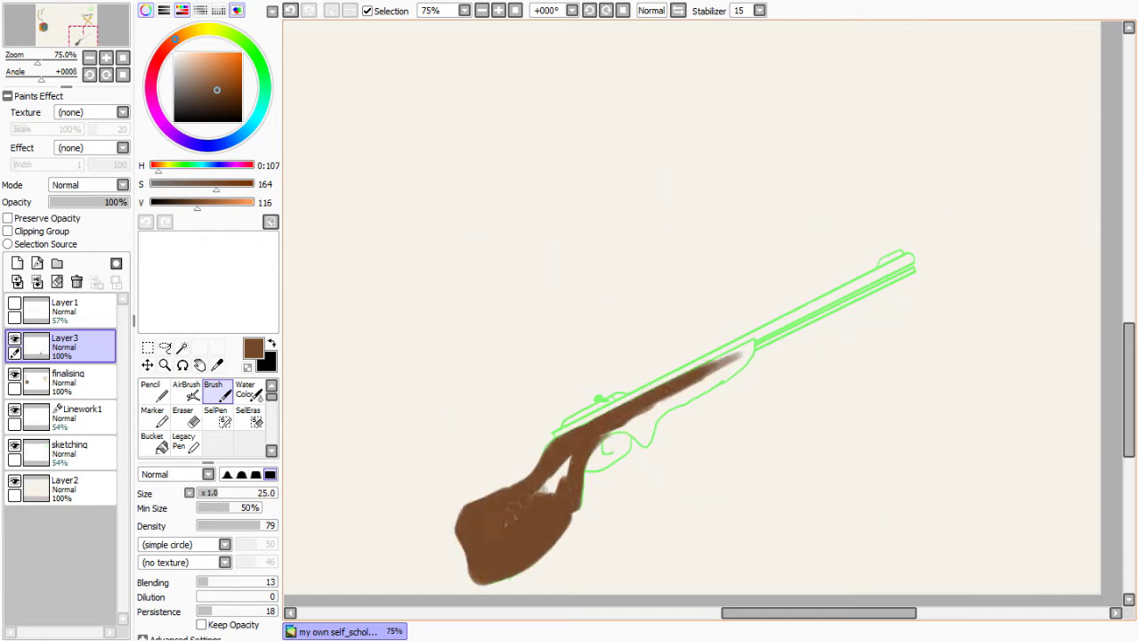
left_click_drag(657, 420, 748, 351)
scroll(513, 400, "up", 2)
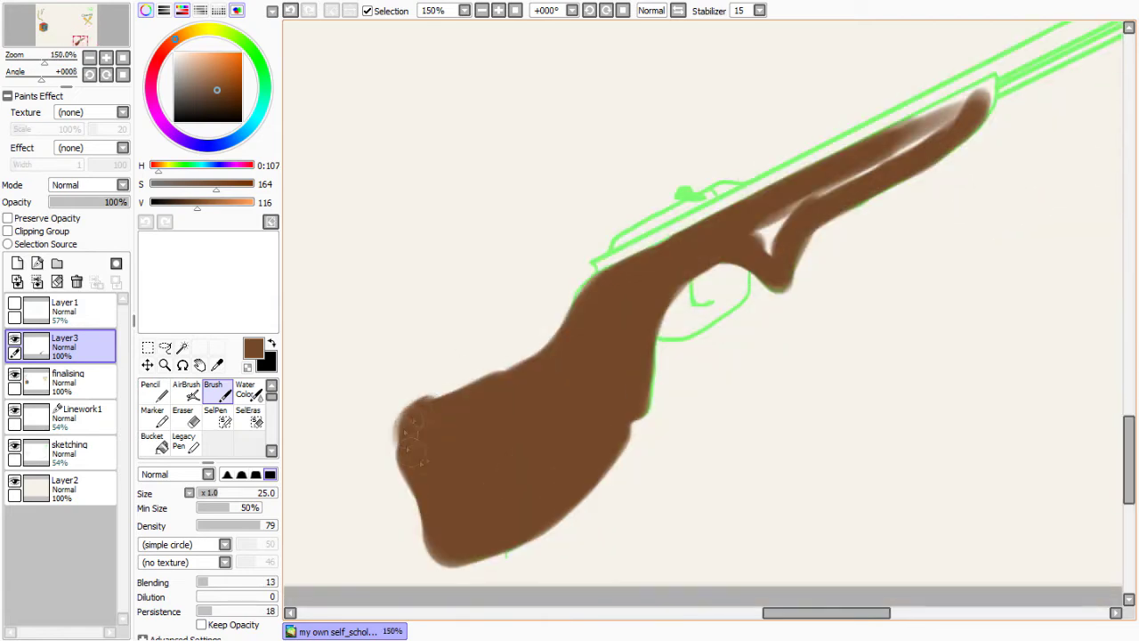
left_click_drag(759, 211, 970, 103)
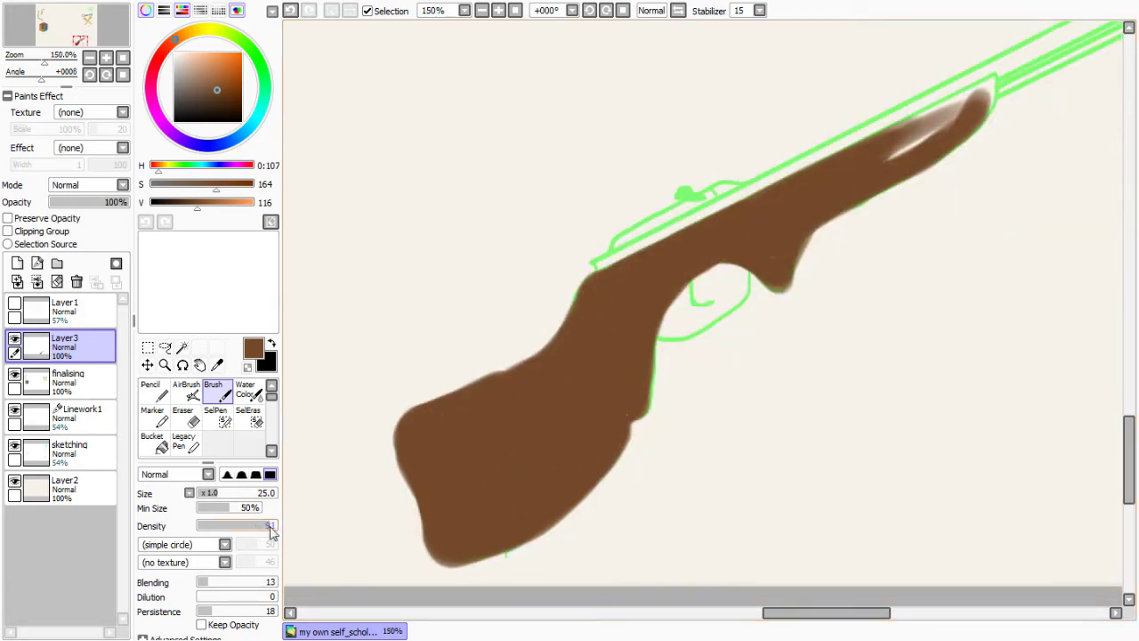
left_click(267, 525)
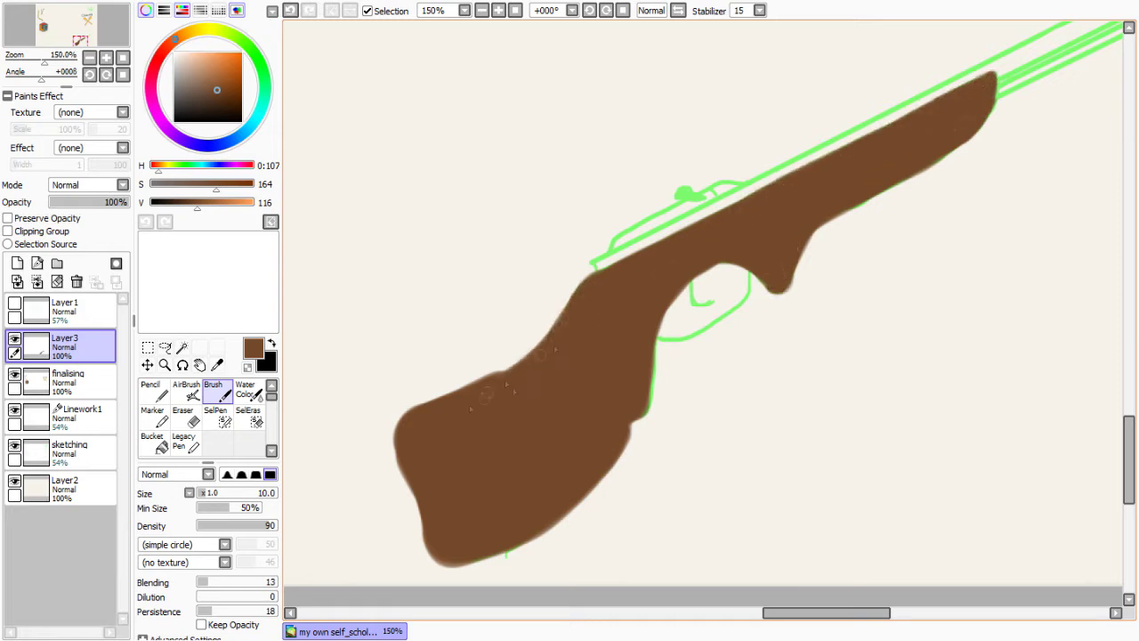
Shade the rifle's butt and grip in a darker brown, value 78, with a softer Brush at size 40 and density 34
left_click(181, 202)
left_click_drag(468, 374, 496, 375)
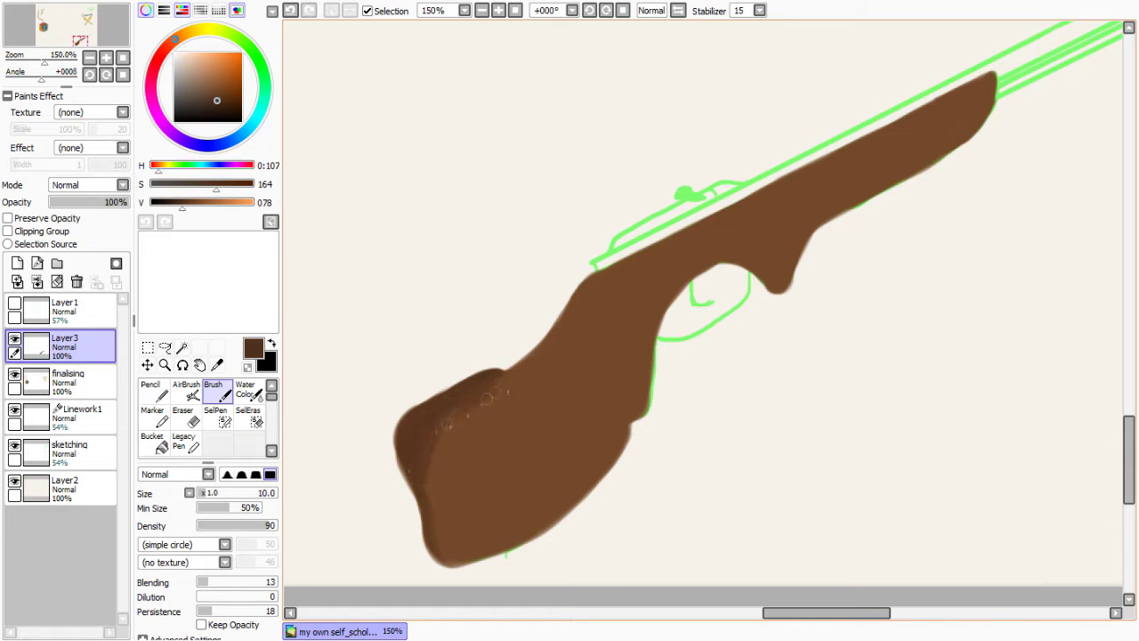
left_click_drag(257, 525, 223, 525)
mouse_move(445, 418)
left_mouse_down()
mouse_move(498, 525)
mouse_move(628, 302)
left_mouse_up()
Add a new layer clipped to the stock layer and blend darker brown shading along the fore-end and middle of the stock
left_click(17, 263)
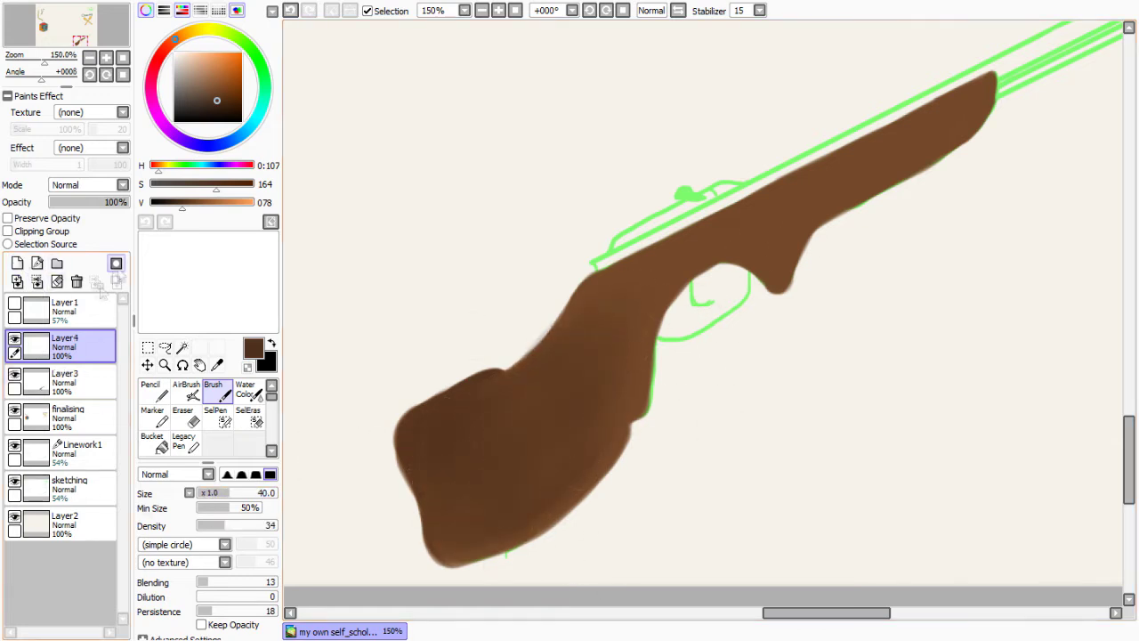
left_click(44, 231)
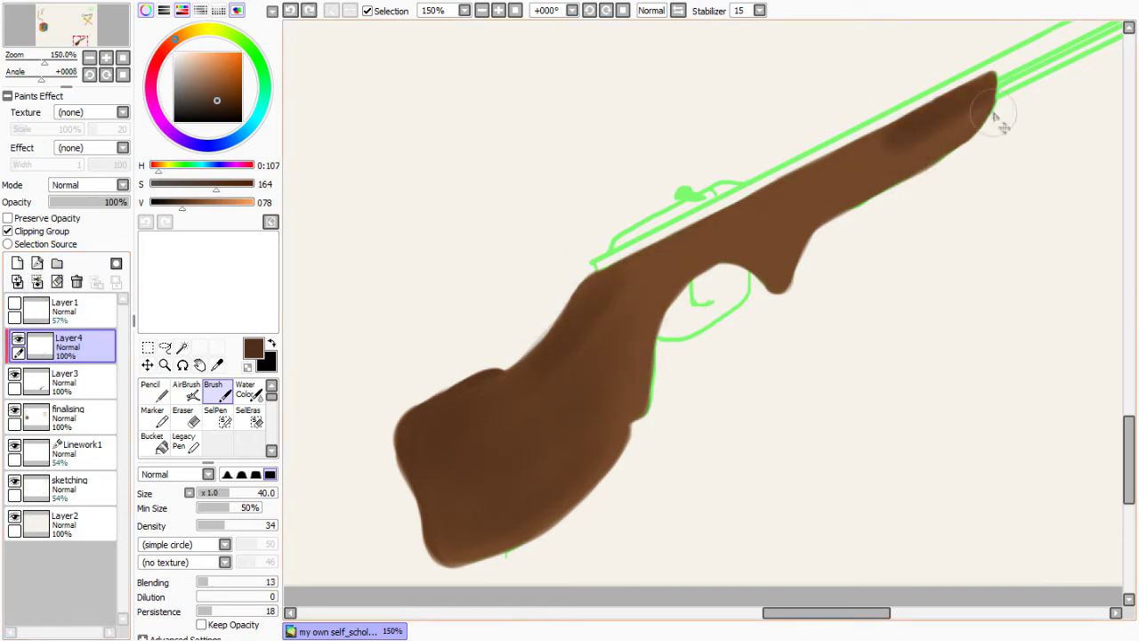
left_click_drag(988, 120, 890, 169)
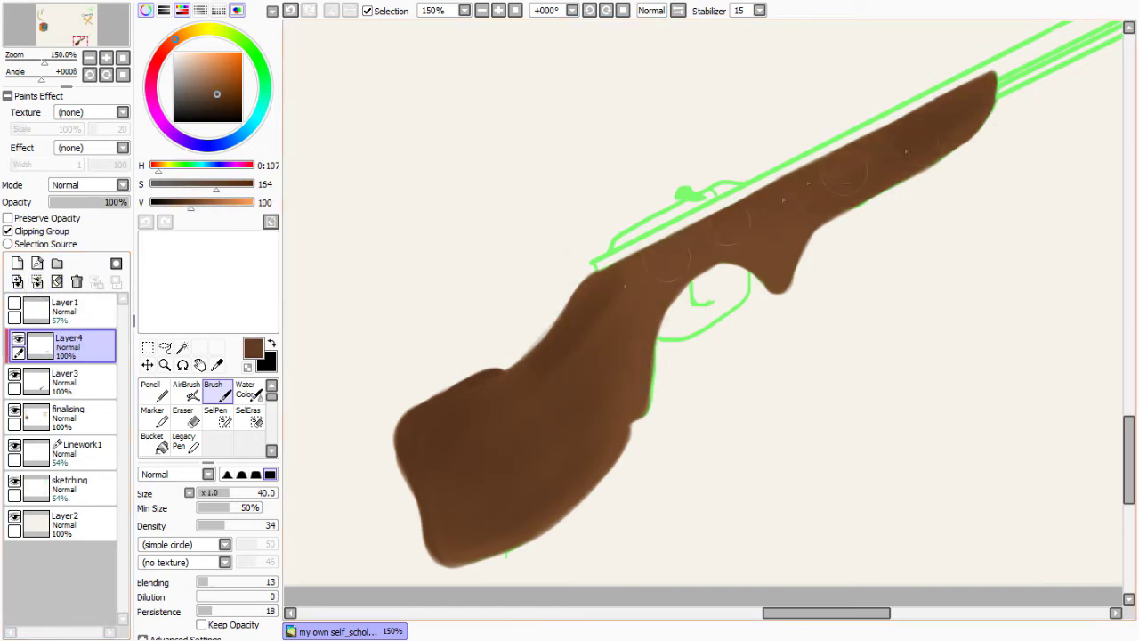
left_click(585, 454, "alt")
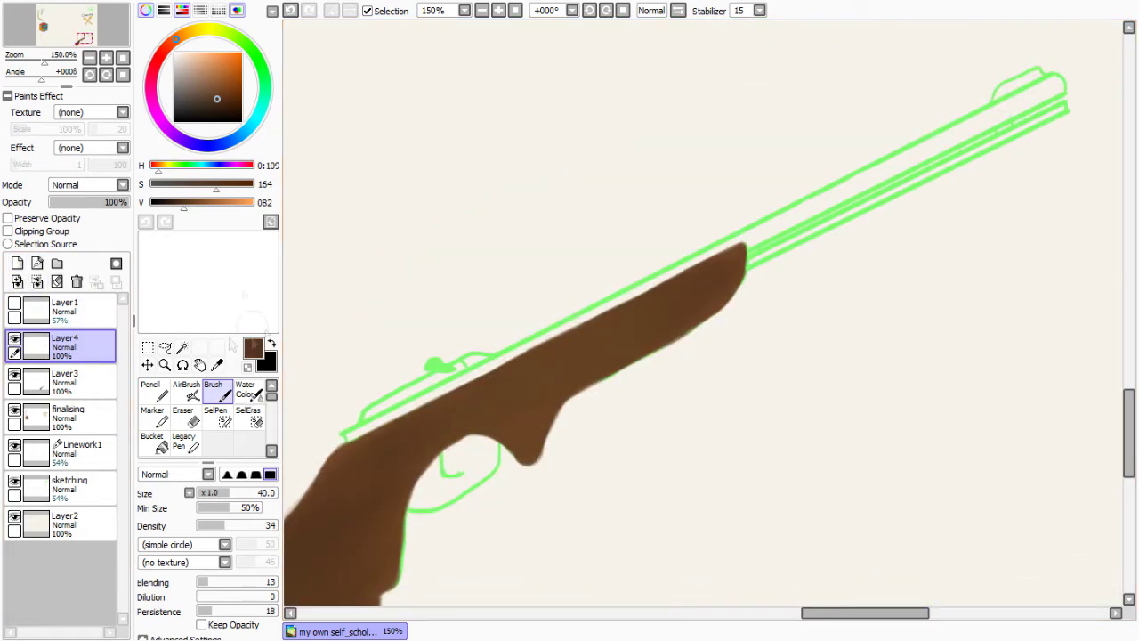
Move Layer4 below Layer3 and paint the rifle's barrel grey-brown, saturation 58 and value 86, with the Brush at size 10 and density 91
left_click_drag(216, 184, 178, 201)
left_click(269, 525)
left_click_drag(63, 348, 63, 383)
mouse_move(340, 436)
left_mouse_down()
mouse_move(534, 335)
mouse_move(938, 158)
mouse_move(1024, 105)
left_mouse_up()
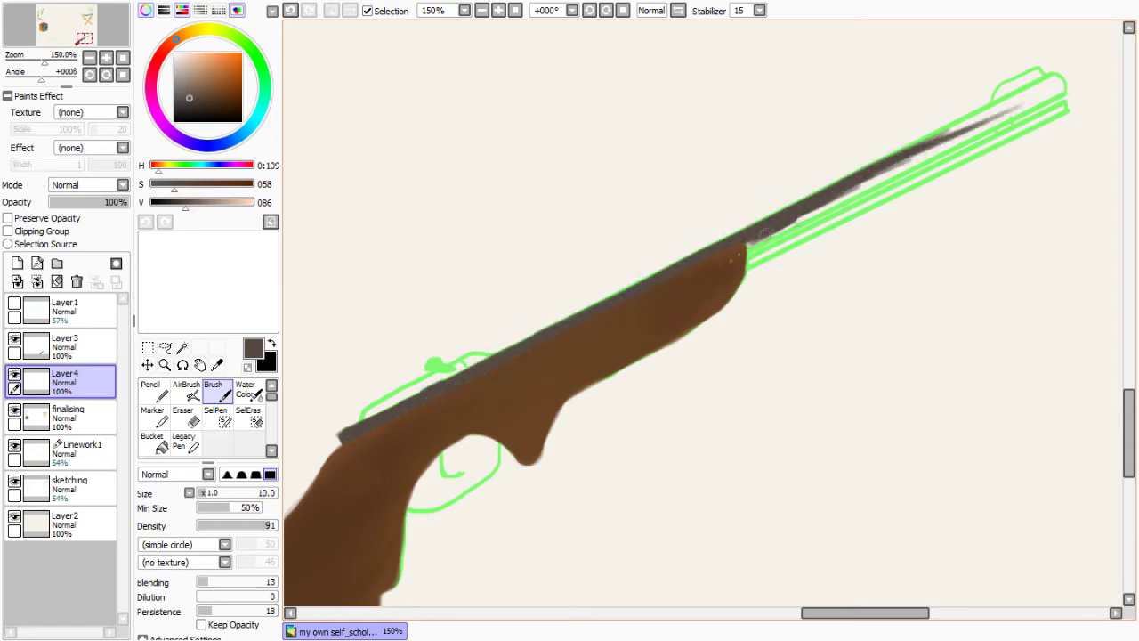
mouse_move(742, 248)
left_mouse_down()
mouse_move(1017, 116)
mouse_move(738, 260)
mouse_move(1046, 100)
left_mouse_up()
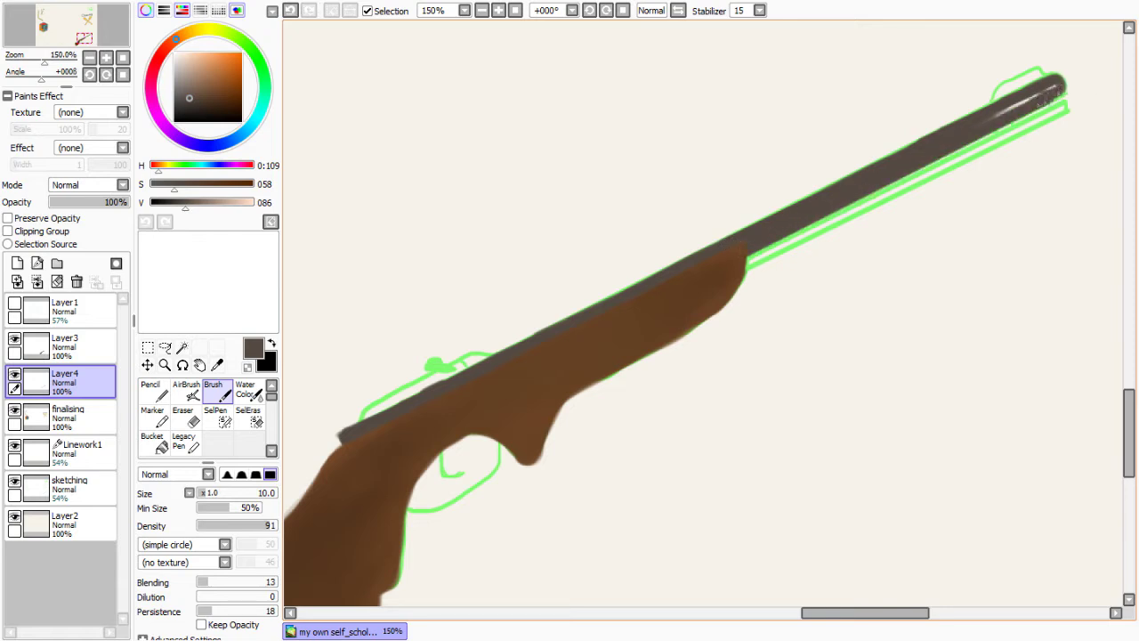
Paint the tube under the barrel darker grey-brown at brush size 11 and minimum size 100%, and fill in the sights and bolt
key("ctrl+z")
key("bracketright")
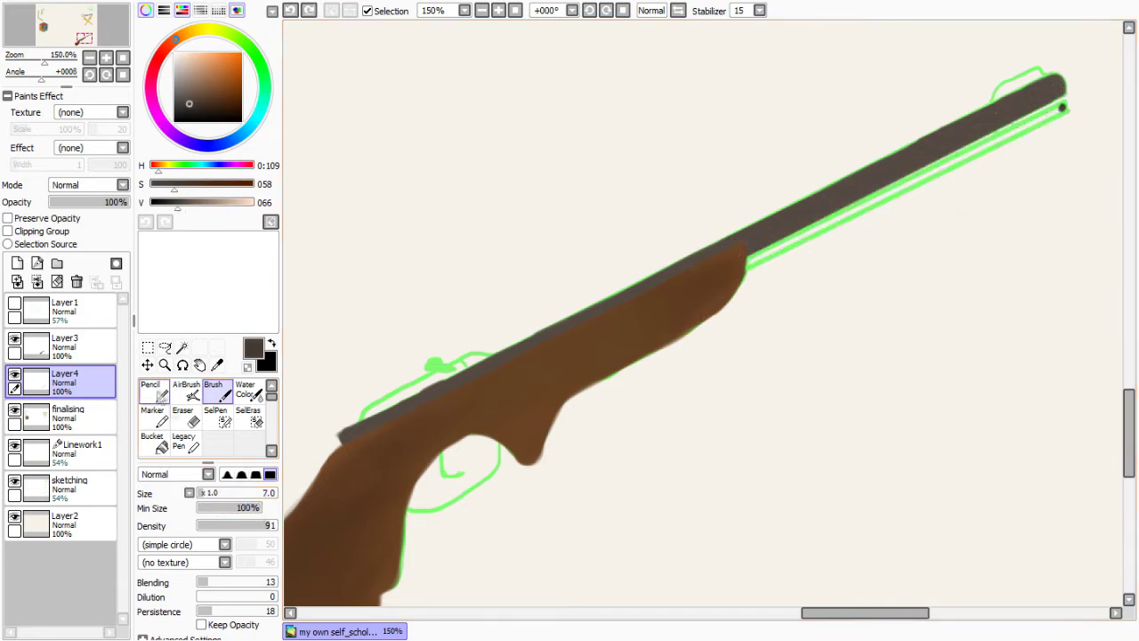
left_click_drag(1060, 107, 729, 270)
key("ctrl+z")
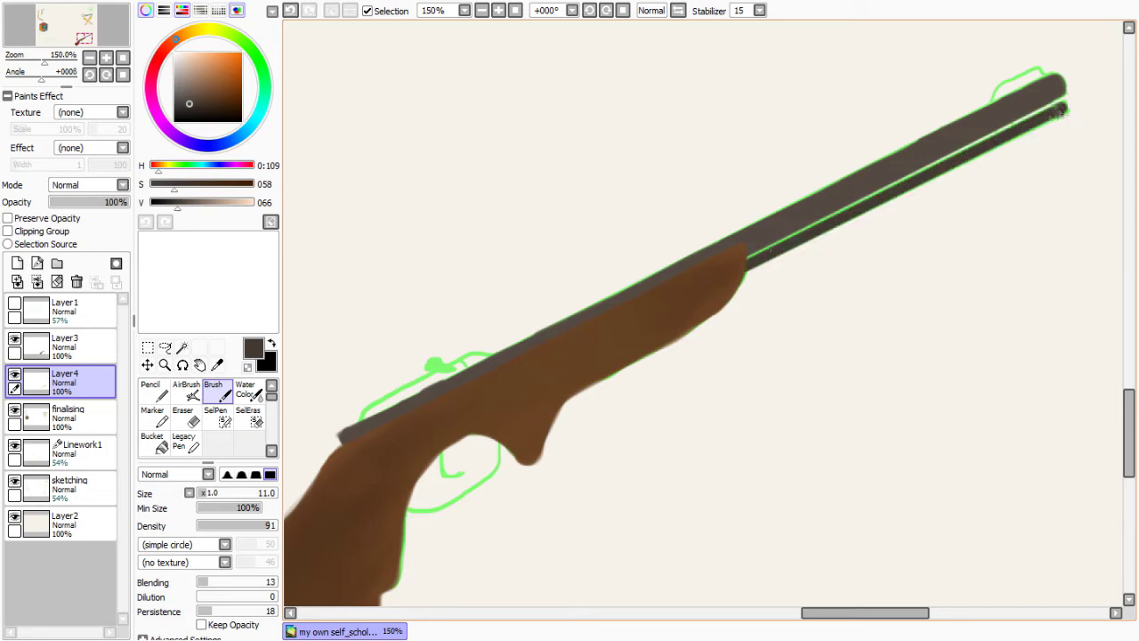
left_click_drag(1059, 108, 734, 276)
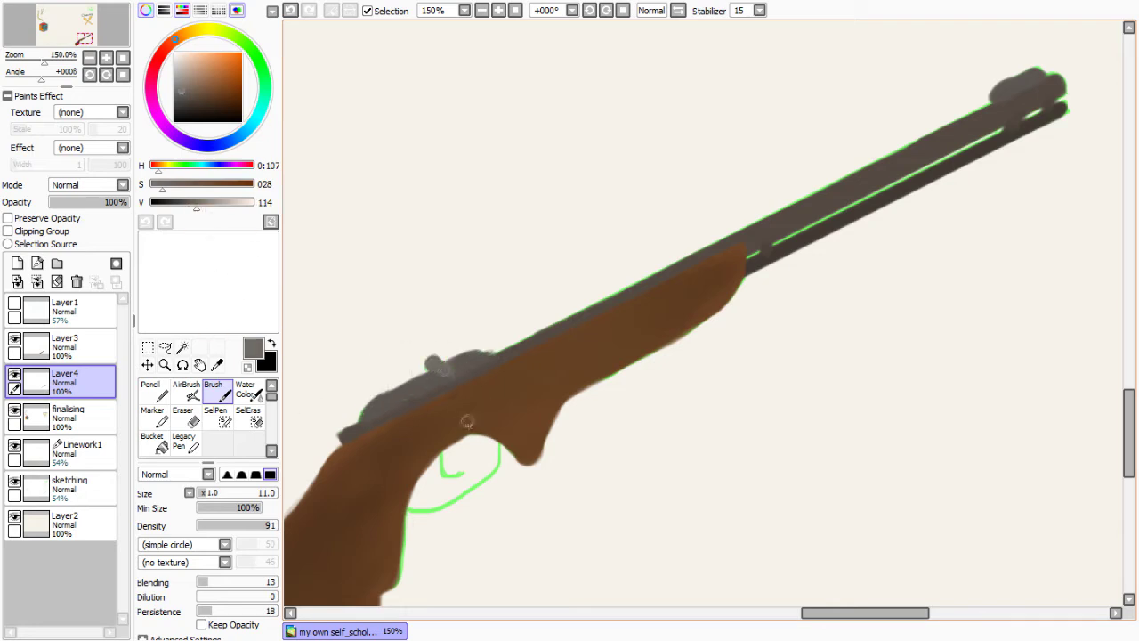
left_click(436, 365, "alt")
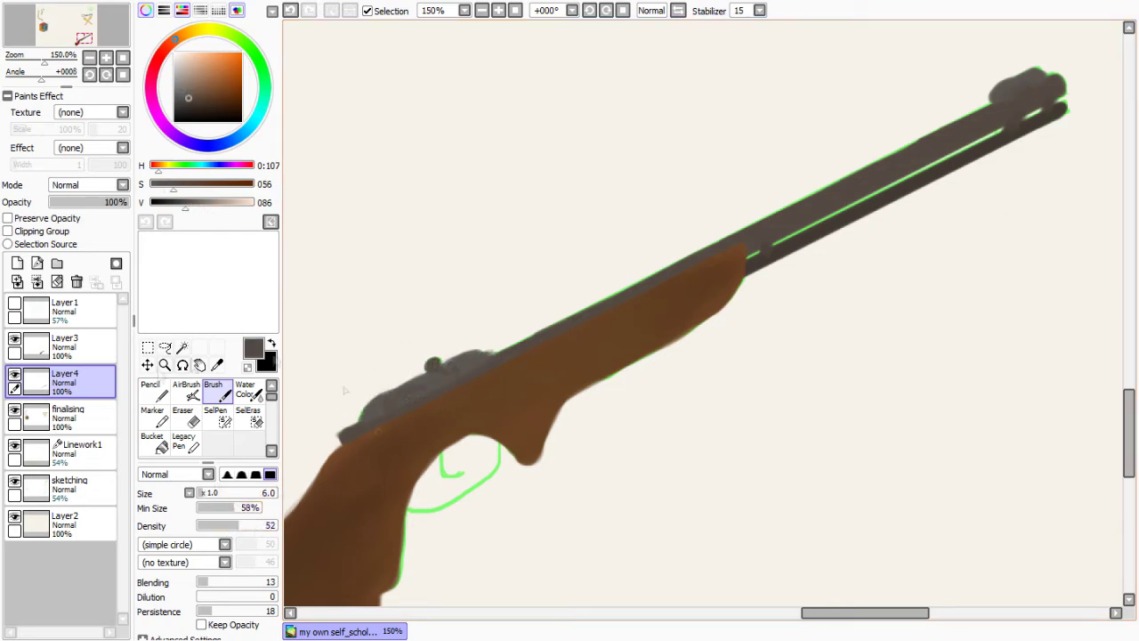
Add a clipped Multiply layer above Layer4 and shade the barrel and tube with a soft Brush at size 25 and density 19
key("ctrl+shift+n")
key("ctrl+alt+g")
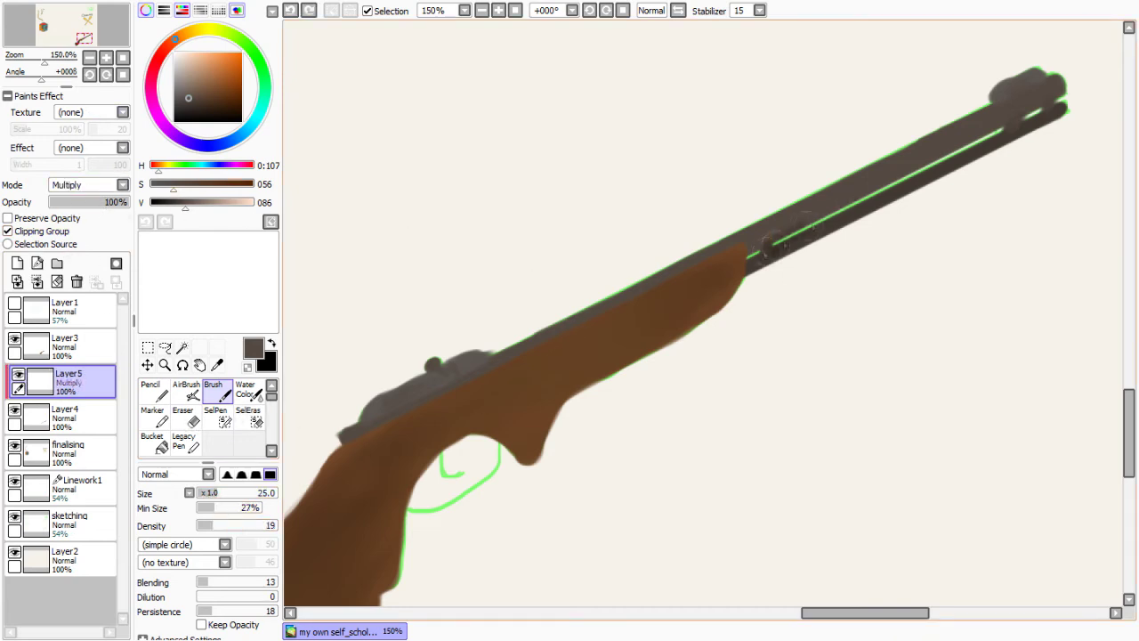
left_click_drag(774, 245, 1059, 103)
key("e")
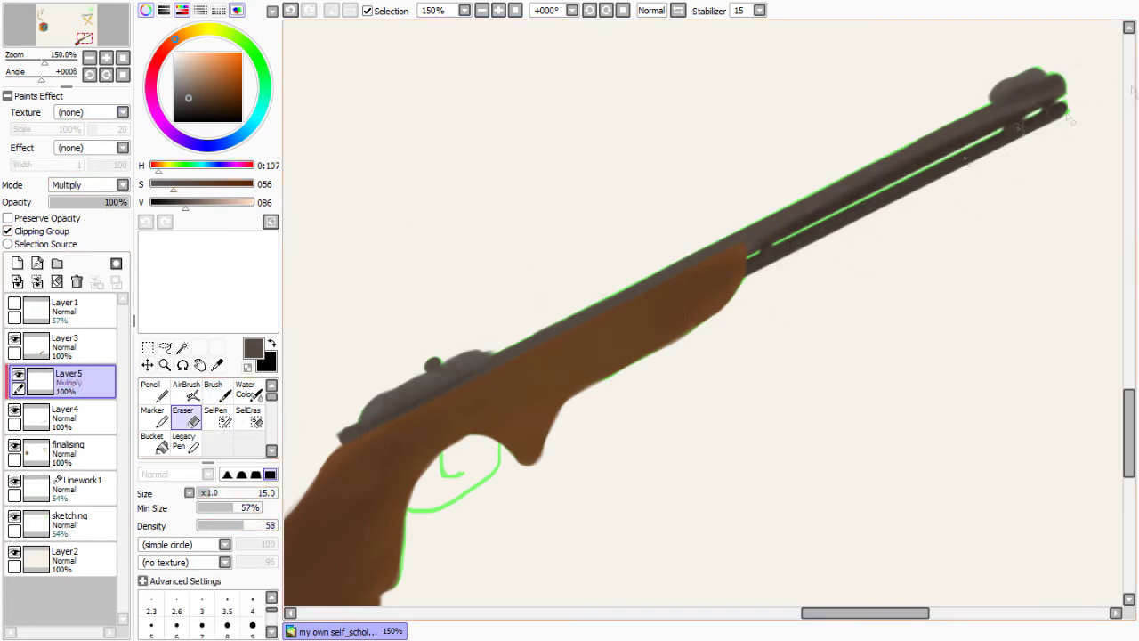
key("b")
Undo the last heavy strokes and soften the shading along the barrel and bolt with the Eraser at size 45 and density 5
key("e")
left_click_drag(1054, 89, 957, 102)
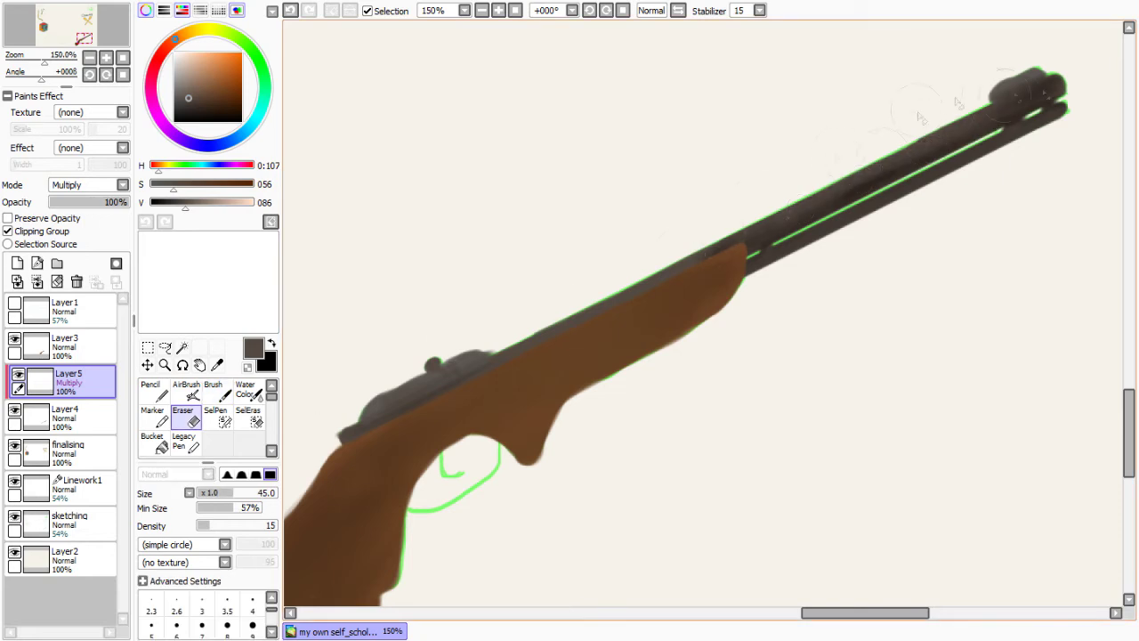
key("ctrl+z")
key("ctrl+z")
left_click_drag(894, 178, 843, 200)
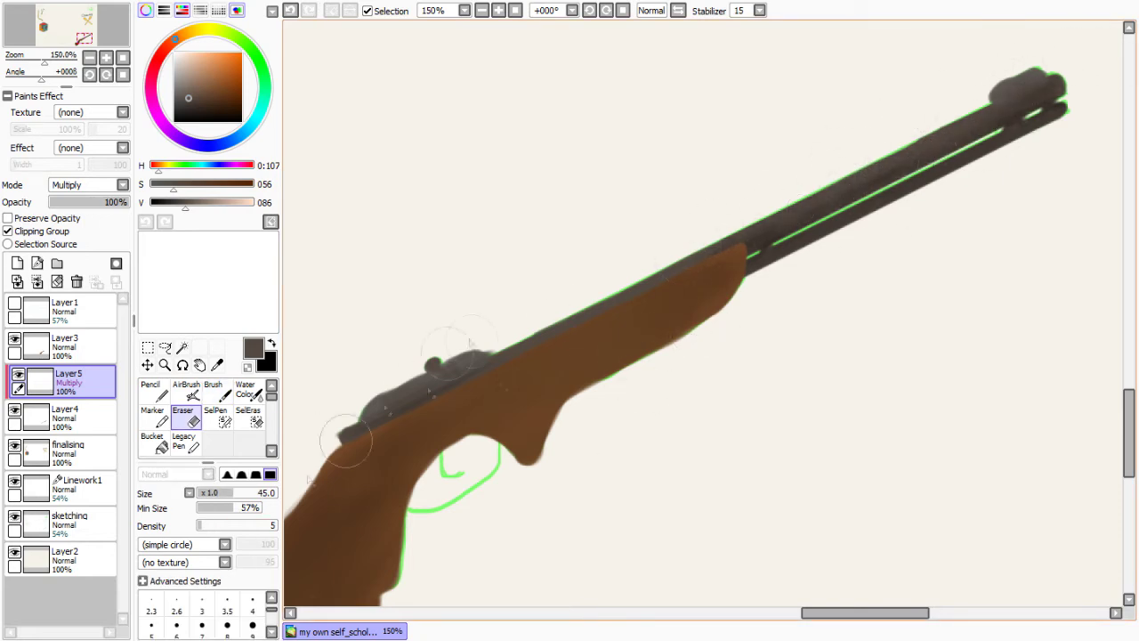
left_click(347, 440, "alt")
left_click_drag(347, 440, 615, 325)
Merge the rifle's layers and shade the brown stock on a clipped Multiply layer at 44% opacity with the Brush at size 25 and density 15
key("b")
left_click(36, 417)
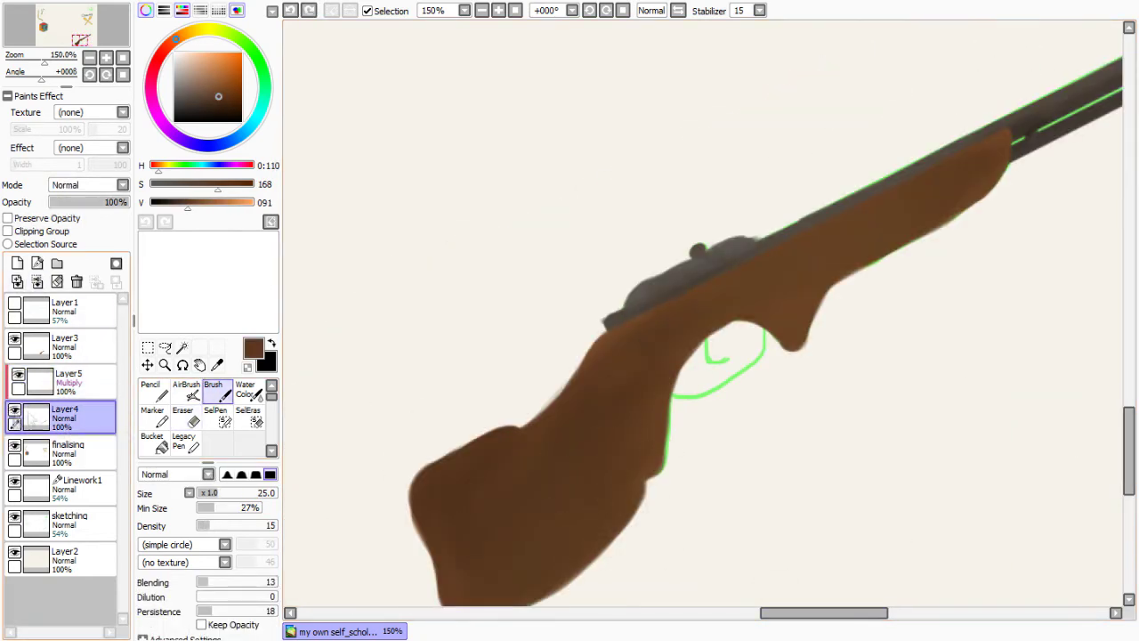
left_click(54, 345)
key("ctrl+e")
scroll(817, 289, "down", 2)
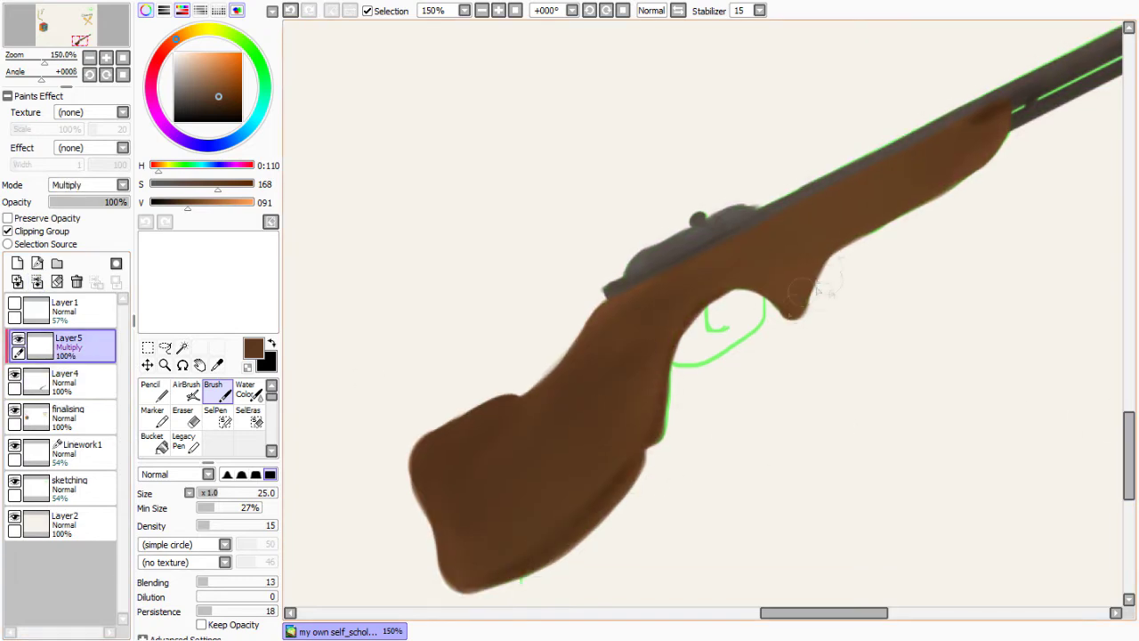
left_click_drag(125, 202, 84, 202)
key("e")
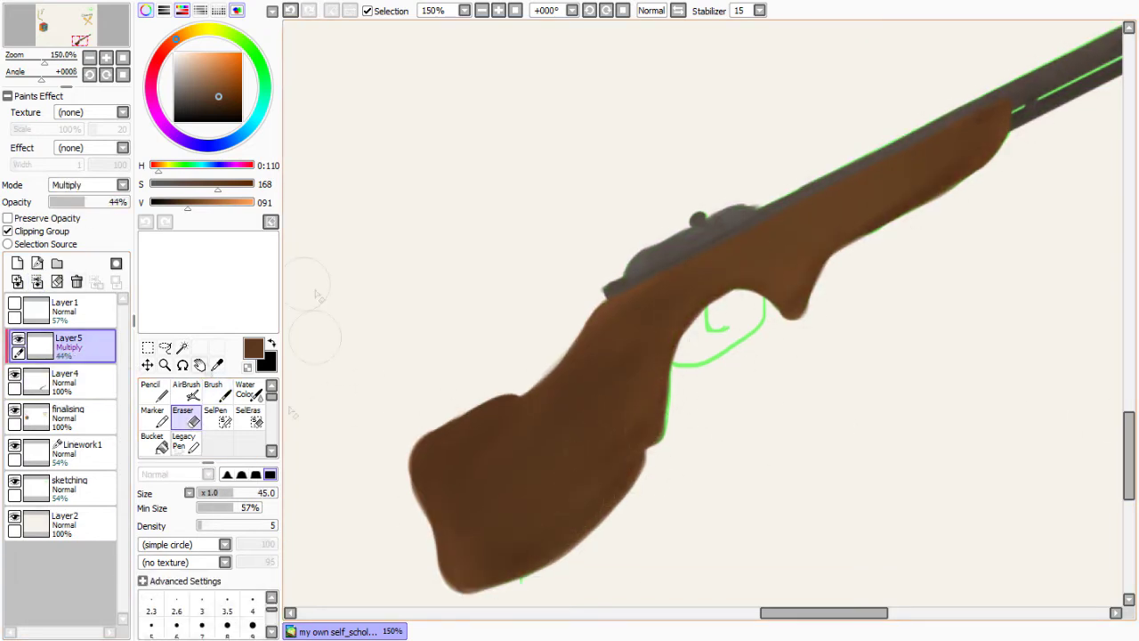
Add Layer6 below Layer4 and paint the trigger guard and trigger dark grey-brown with the Brush at size 6 and density 88
left_click(17, 263)
scroll(433, 382, "up", 1)
key("b")
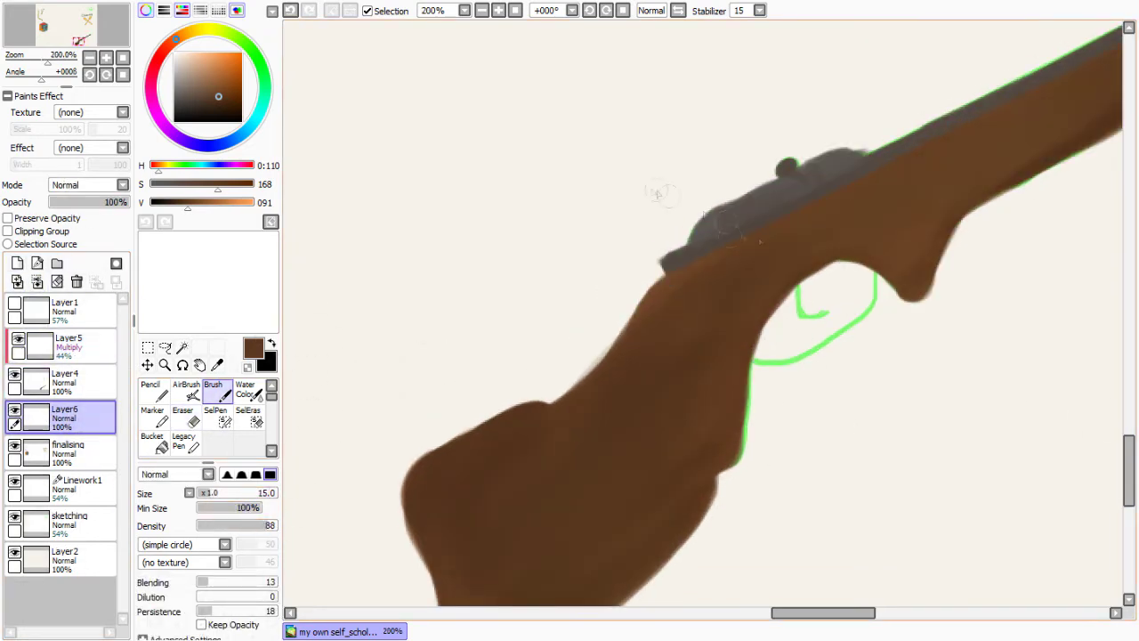
left_click_drag(755, 362, 877, 275)
left_click_drag(797, 287, 829, 317)
Merge the rifle's shading and paint layers down into Layer6 and hide the sketching layer
left_click(62, 378)
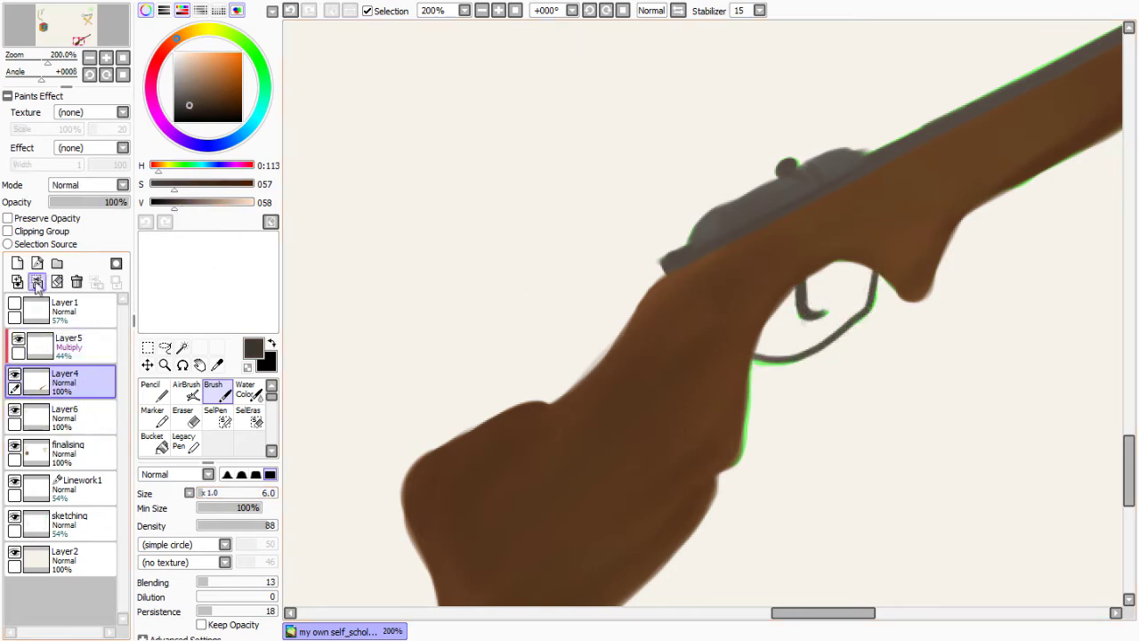
left_click(76, 281)
key("e")
scroll(762, 365, "down", 2)
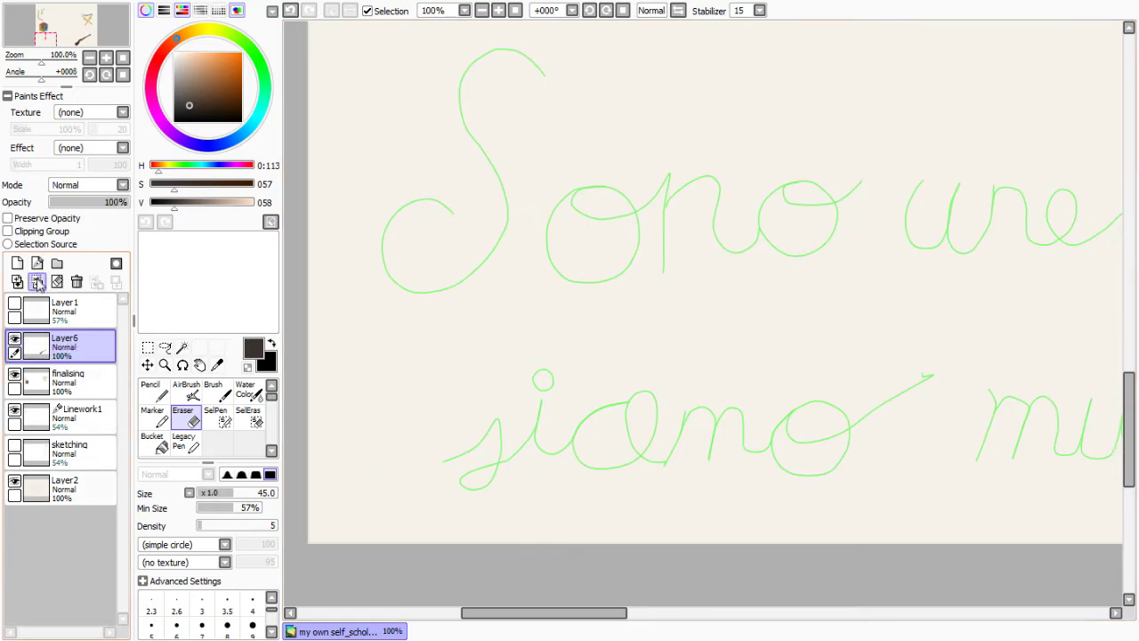
Add a clipped Layer3 above Linework1 and recolour "Sono une", "siamo" and parts of "murales" black with the Brush at size 43
left_click(80, 414)
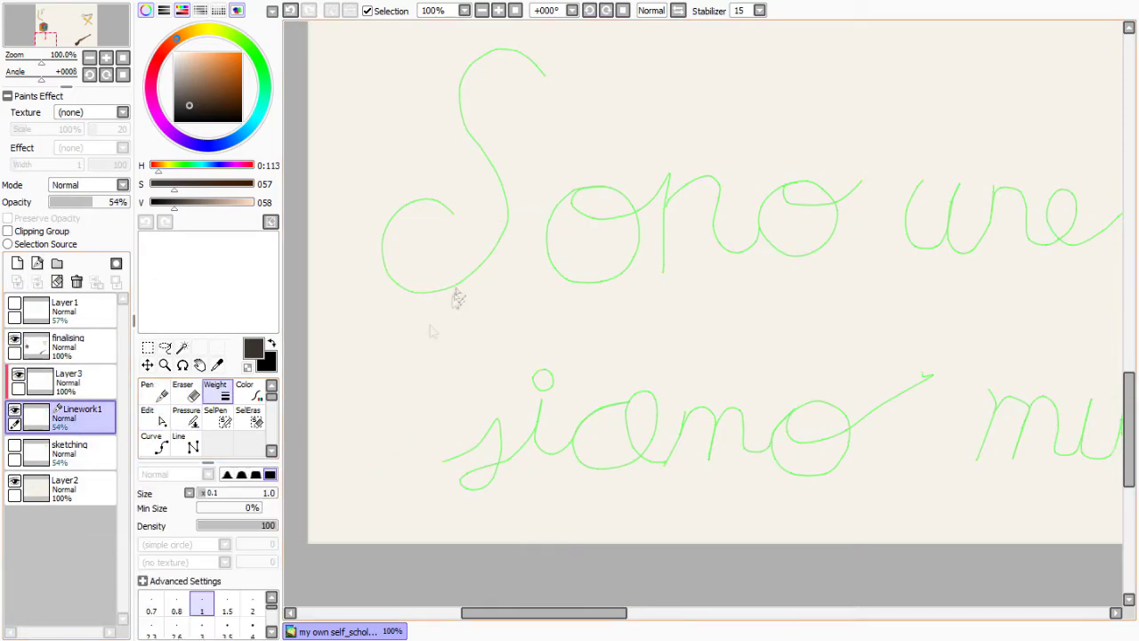
left_click(66, 378)
left_click_drag(545, 72, 453, 211)
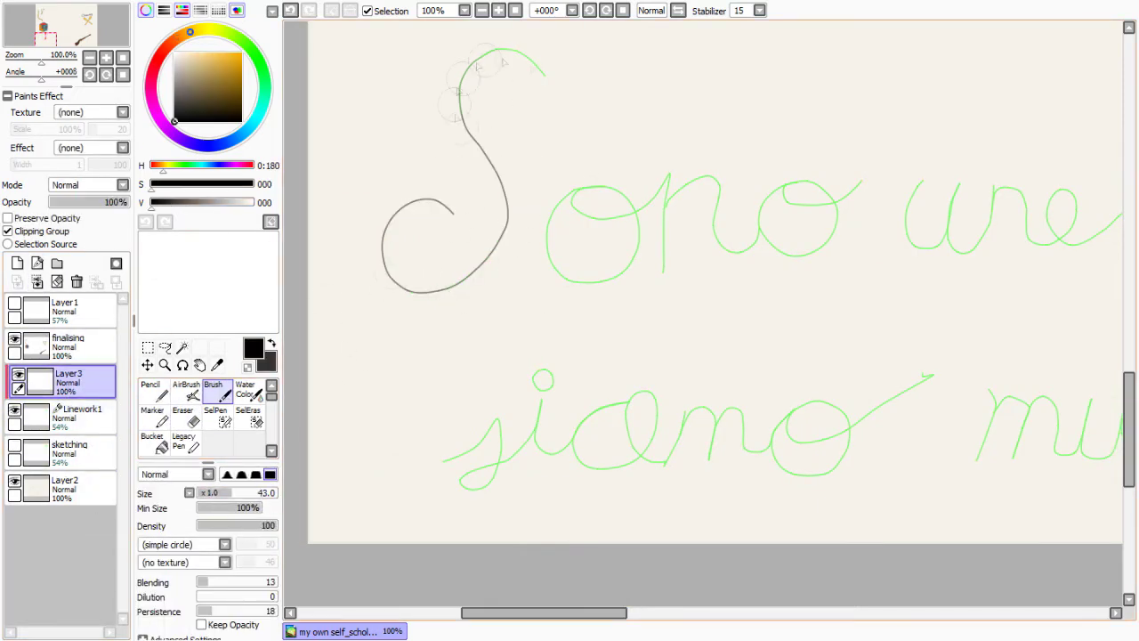
left_click_drag(547, 192, 926, 187)
scroll(712, 311, "right", 5)
left_click_drag(570, 427, 650, 376)
scroll(647, 376, "left", 5)
scroll(534, 356, "right", 8)
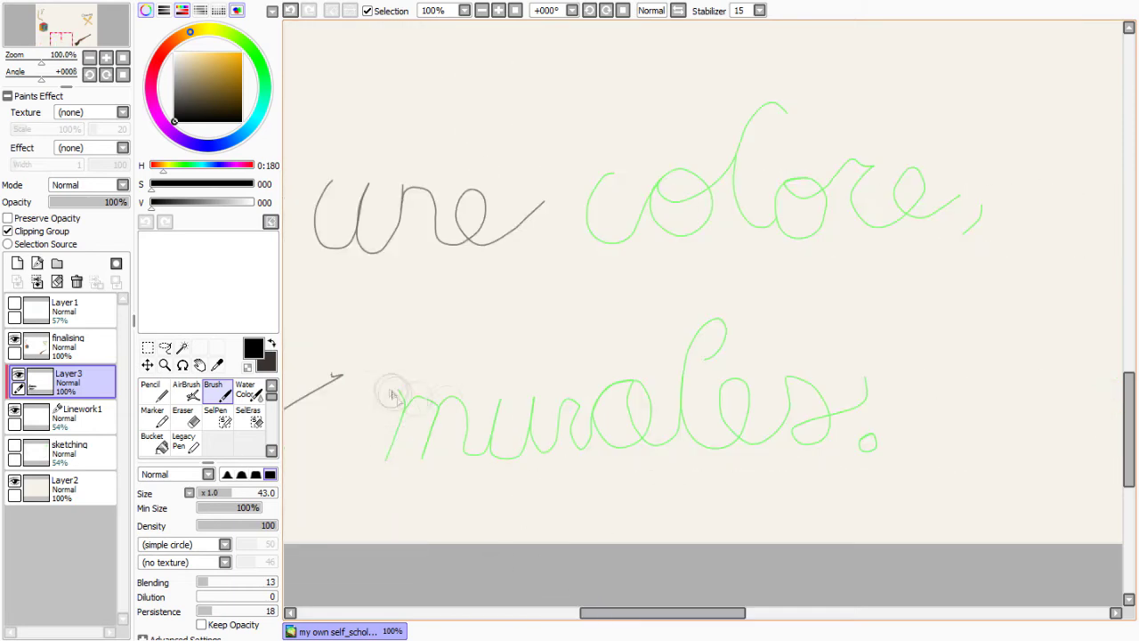
left_click_drag(387, 458, 824, 391)
Colour the word "colore" as a rainbow from red through yellow, green and blue to magenta with the AirBrush at size 100 and density 50
left_click(186, 392)
left_click(240, 53)
mouse_move(614, 174)
left_mouse_down()
mouse_move(623, 242)
mouse_move(663, 183)
mouse_move(670, 250)
left_mouse_up()
left_click(197, 32)
left_click(205, 30)
left_click(184, 171)
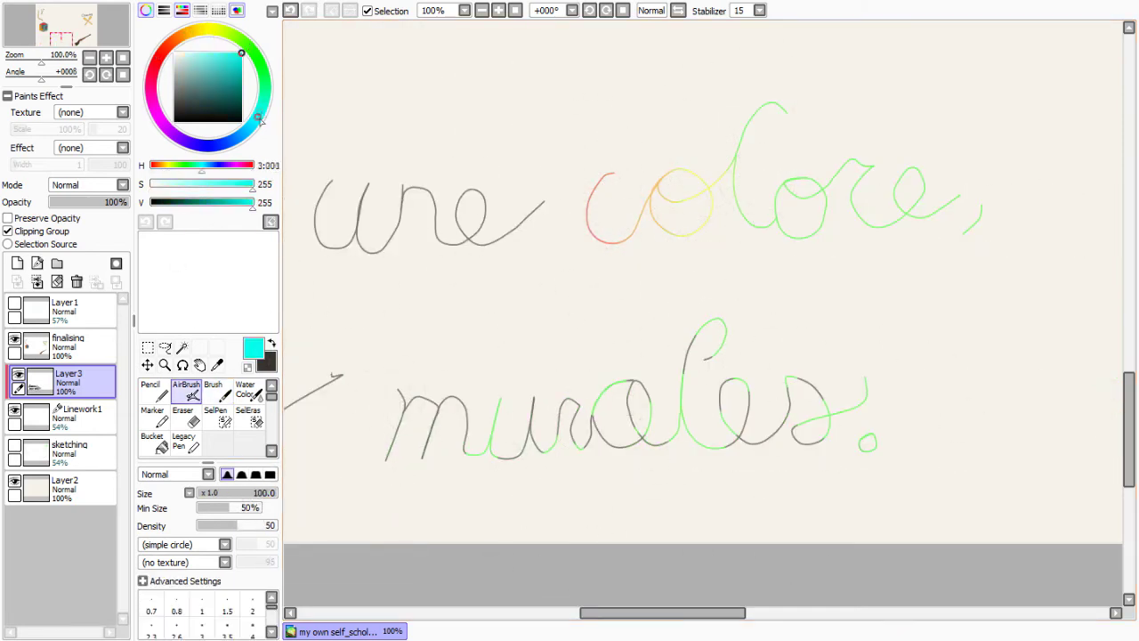
left_click(233, 138)
left_click_drag(827, 178, 935, 218)
left_click(160, 125)
Paint the comma after "colore" black with the Brush at size 43 and toggle Linework1's visibility to check the lettering
left_click(189, 120)
left_click(213, 391)
left_click(14, 414)
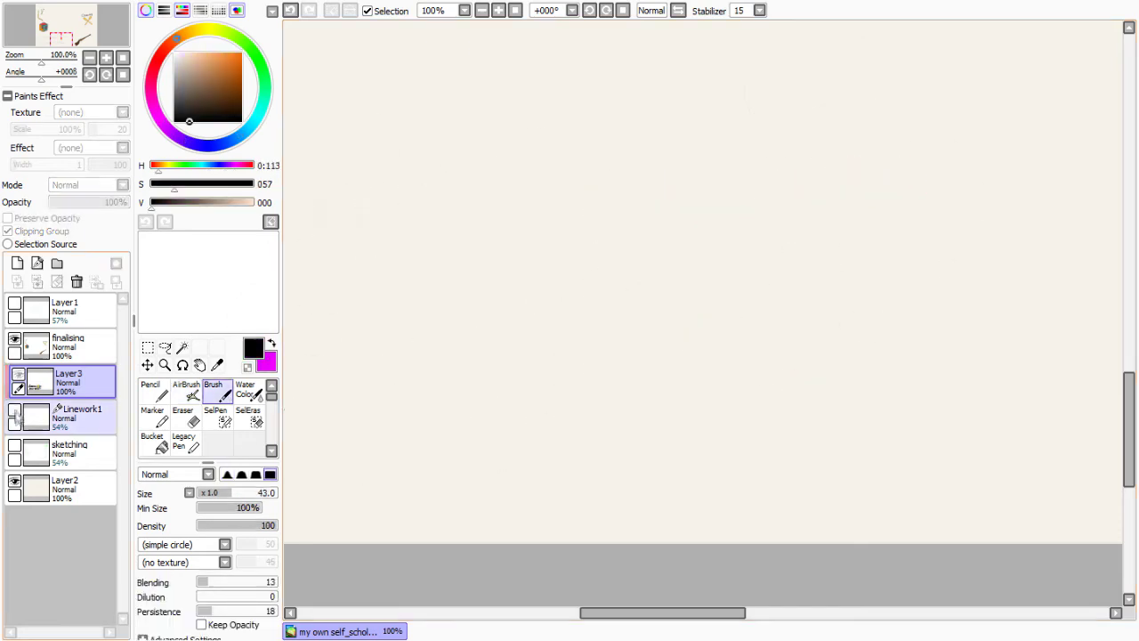
left_click(15, 412)
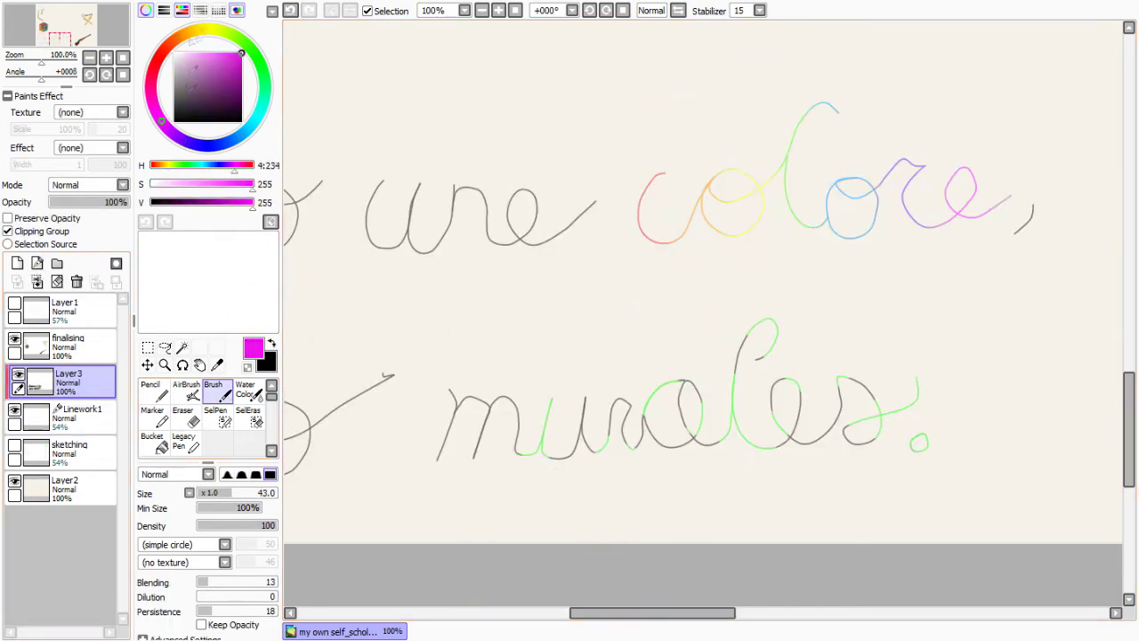
Recolour the word "murales" with the AirBrush at size 100, blending red, orange, yellow, green and muted purple tones
left_click(186, 389)
left_click(157, 61)
left_click(240, 55)
left_click_drag(917, 418, 578, 468)
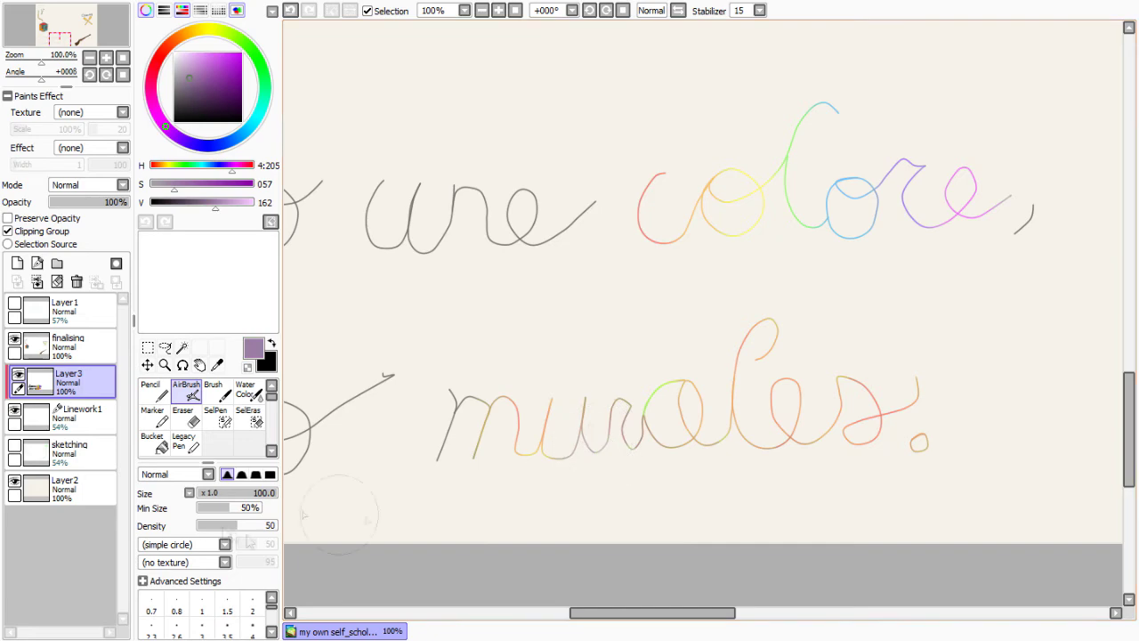
left_click_drag(230, 169, 186, 168)
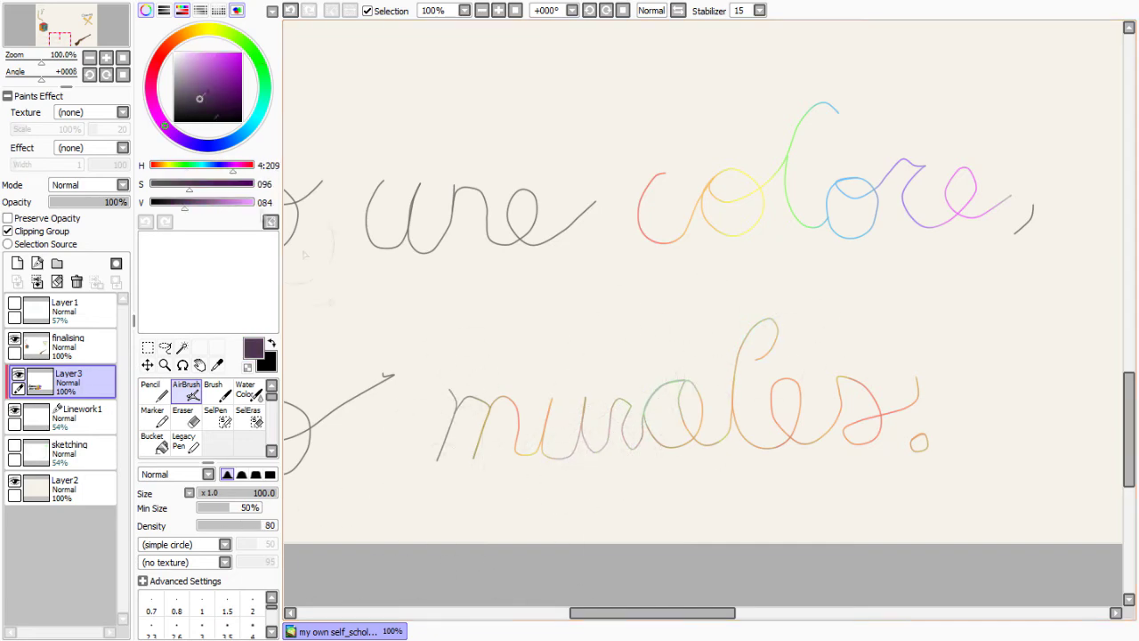
Set Linework1's opacity to 62% and trim the tail of the final "o" in "siamo" with the Eraser at size 30
left_click(80, 415)
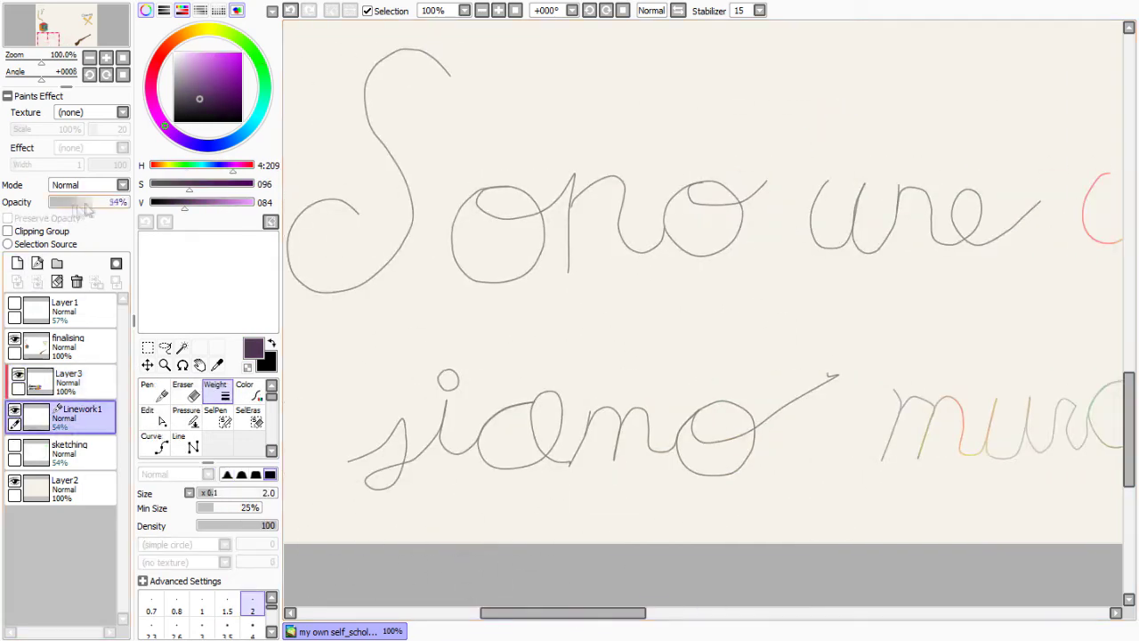
left_click_drag(103, 207, 99, 206)
key("e")
scroll(698, 368, "left", 5)
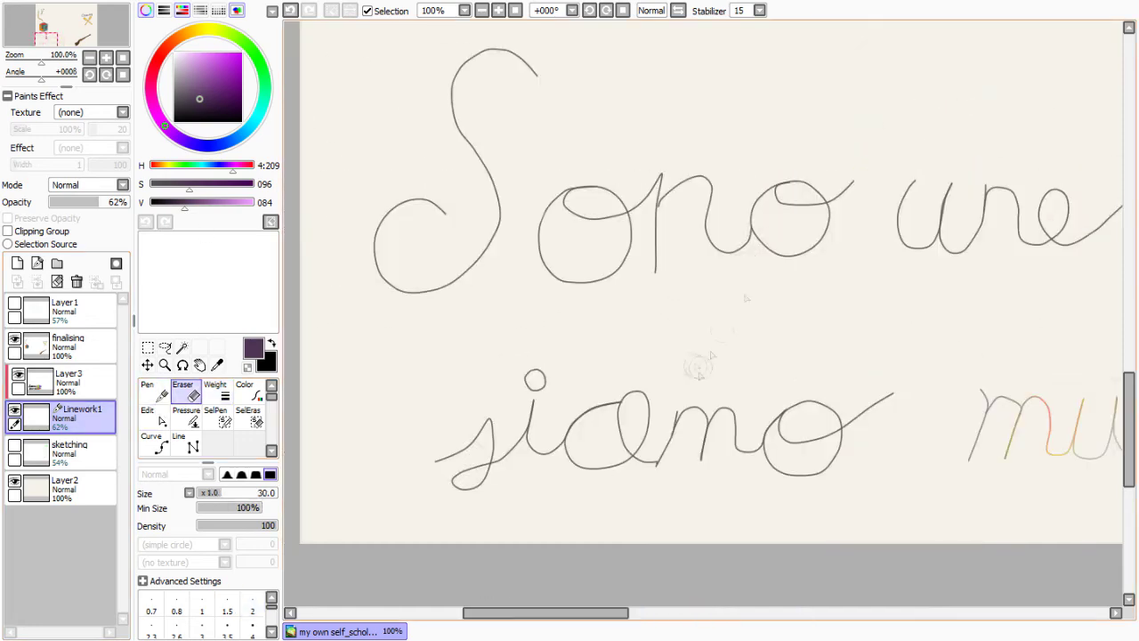
scroll(862, 455, "right", 5)
Reshape the end of "siamo" by moving control points on its final "o" and where the "a" meets the "m"
key("d")
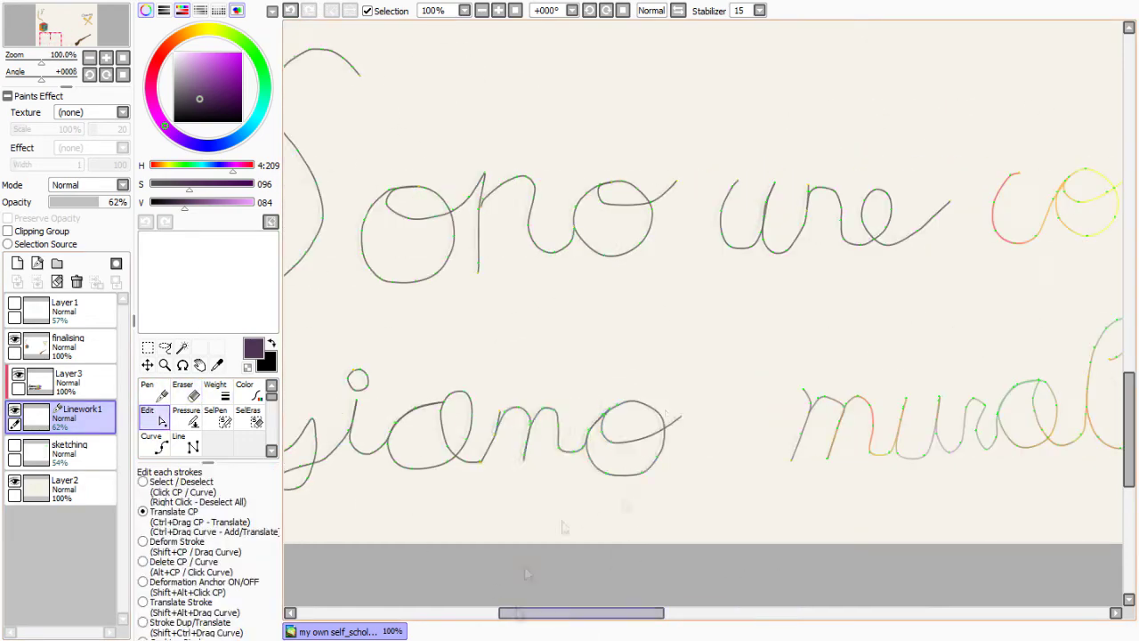
right_click(596, 440)
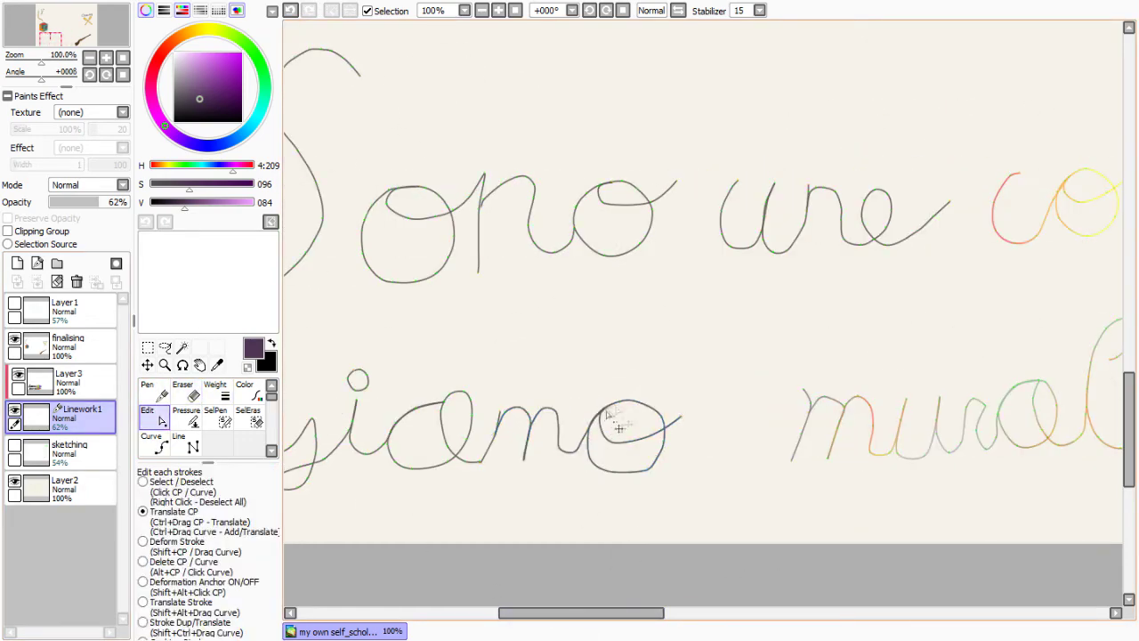
left_click(642, 458)
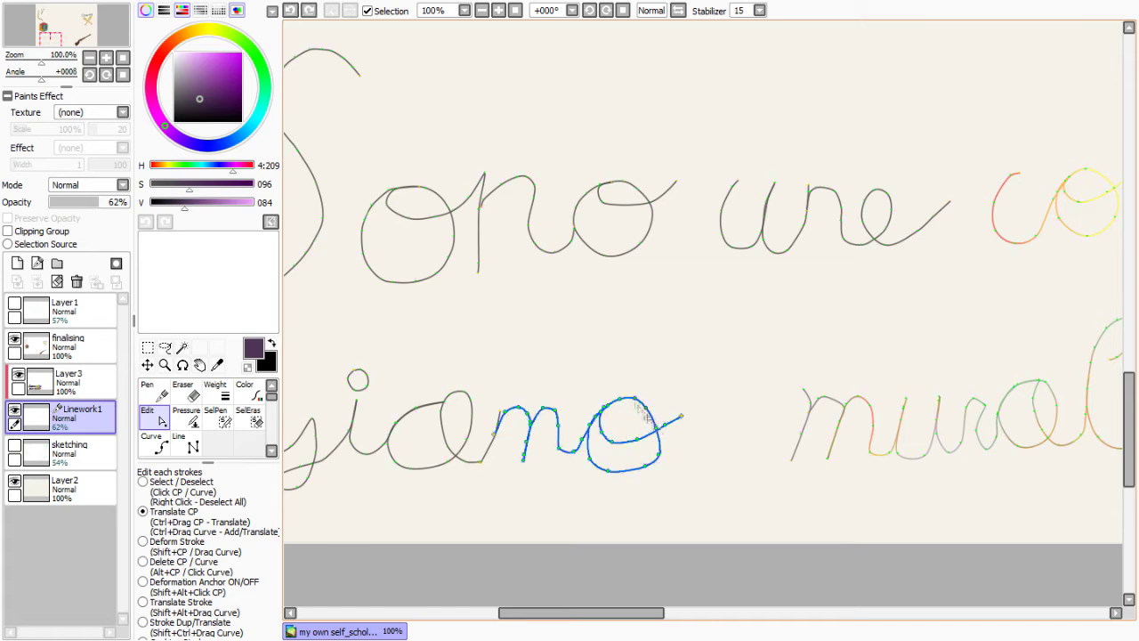
right_click(679, 418)
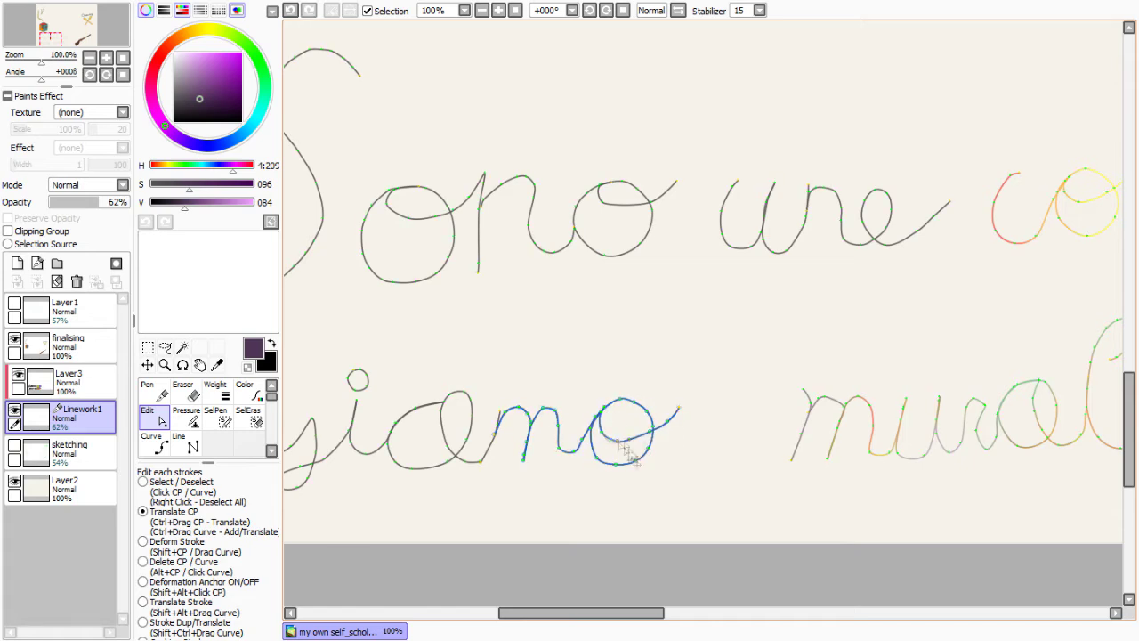
left_click(482, 464)
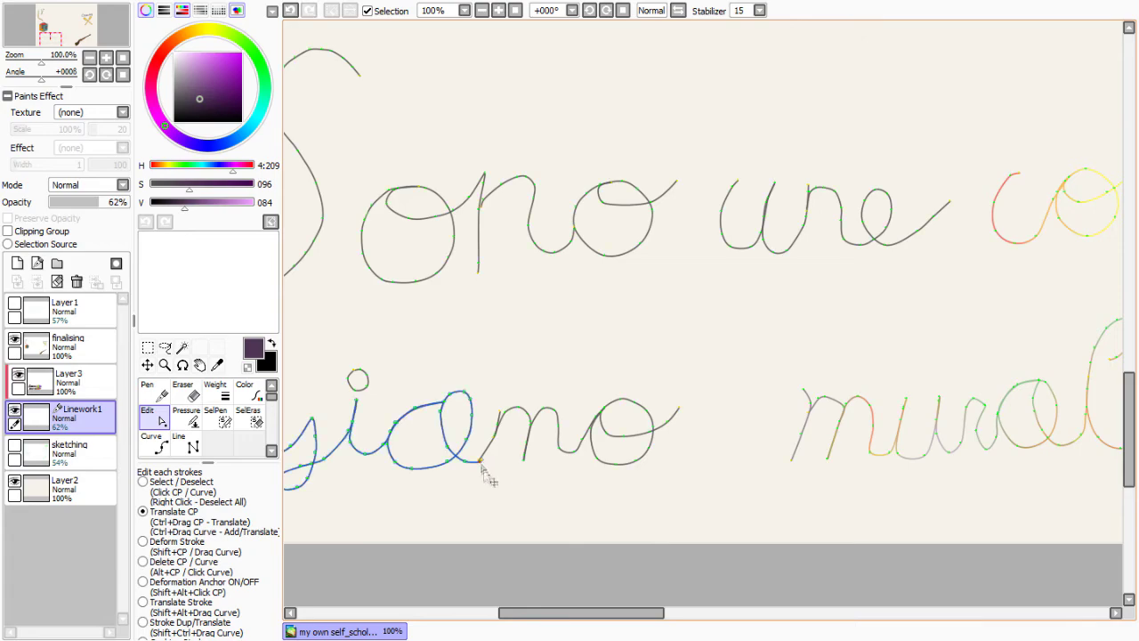
Merge the clipped lettering colours on Layer3 down into Linework1
left_click(67, 379)
left_click_drag(580, 612, 646, 612)
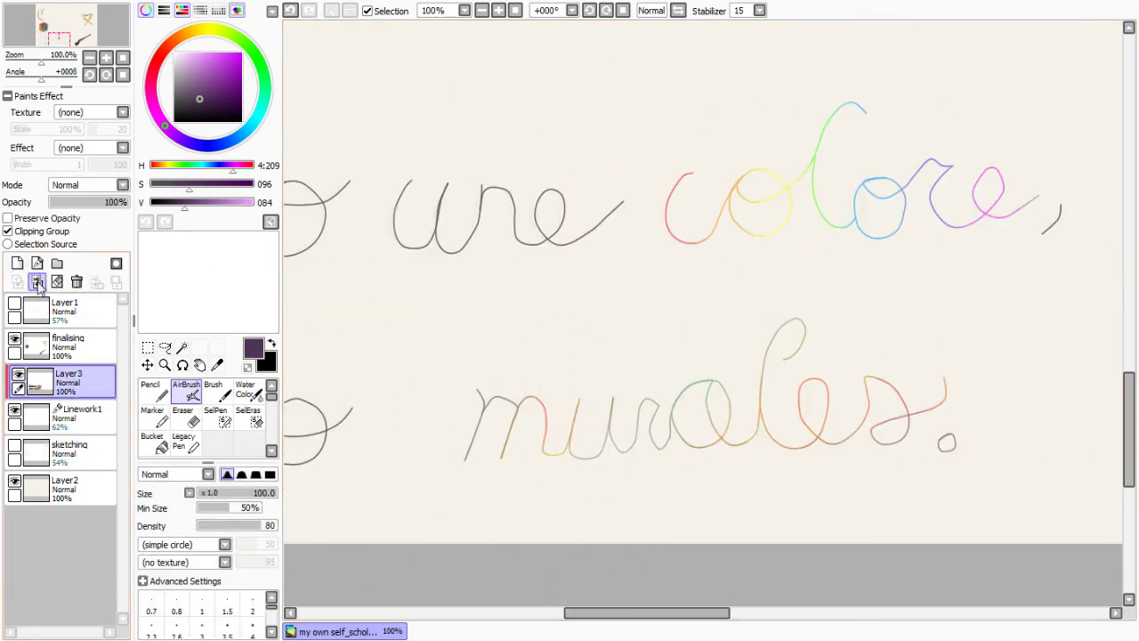
key("ctrl+e")
Add Layer3 above finalising and paint the anchor emblem's inner circle solid blue, saturation 222 and value 189, redoing strokes that overrun the sketch
scroll(850, 544, "down", 4)
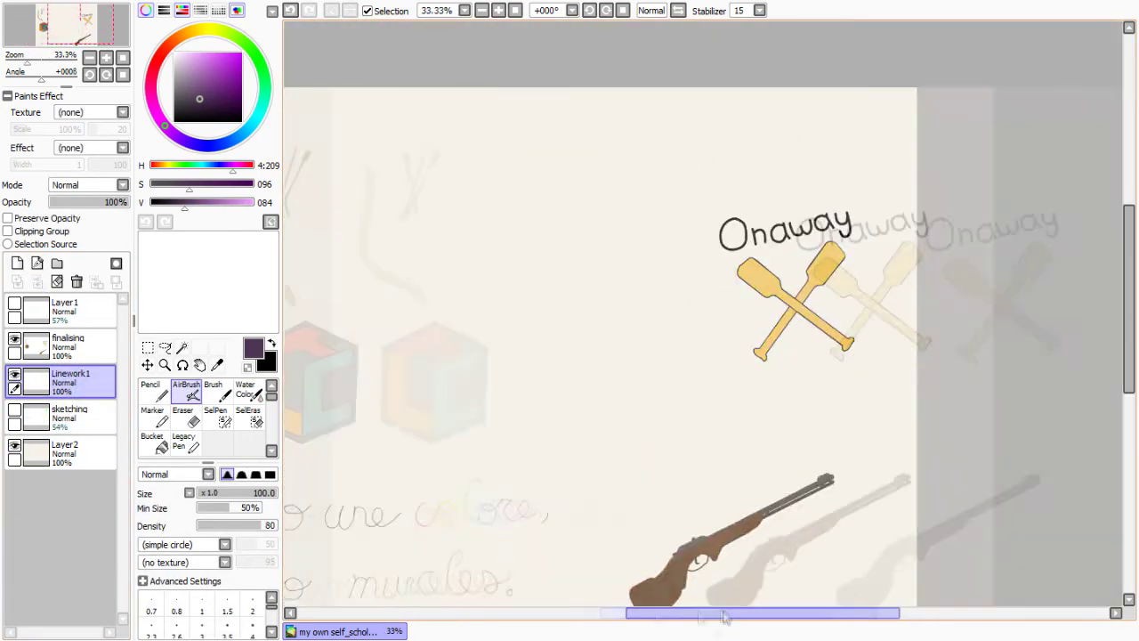
scroll(774, 142, "up", 5)
left_click(17, 262)
left_click(232, 71)
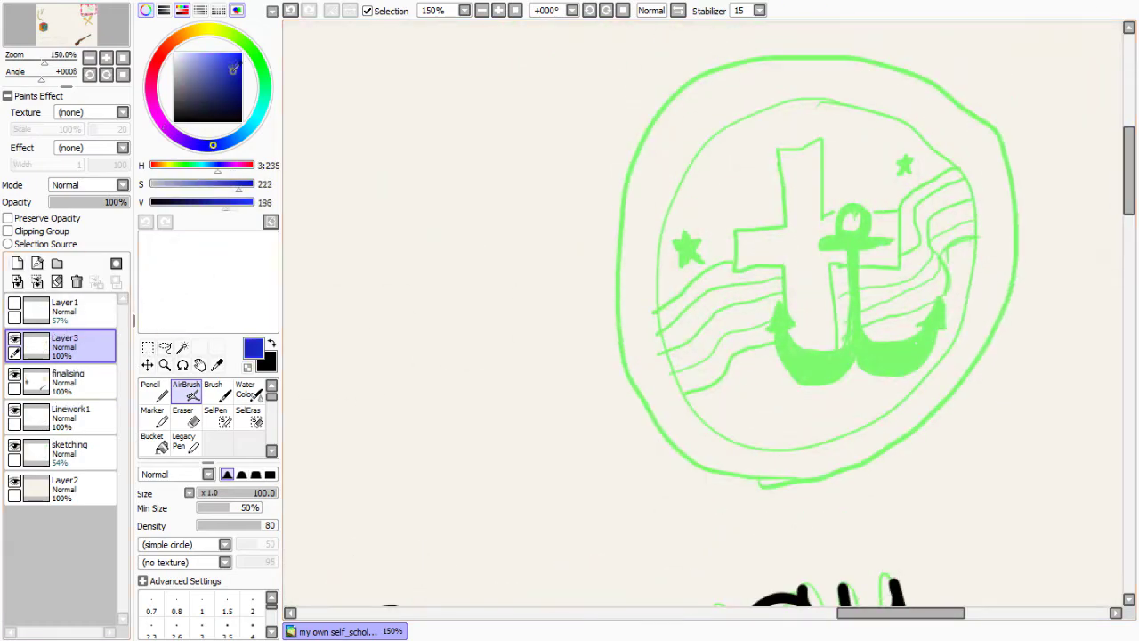
left_click(212, 389)
left_click_drag(659, 316, 770, 412)
key("ctrl+z")
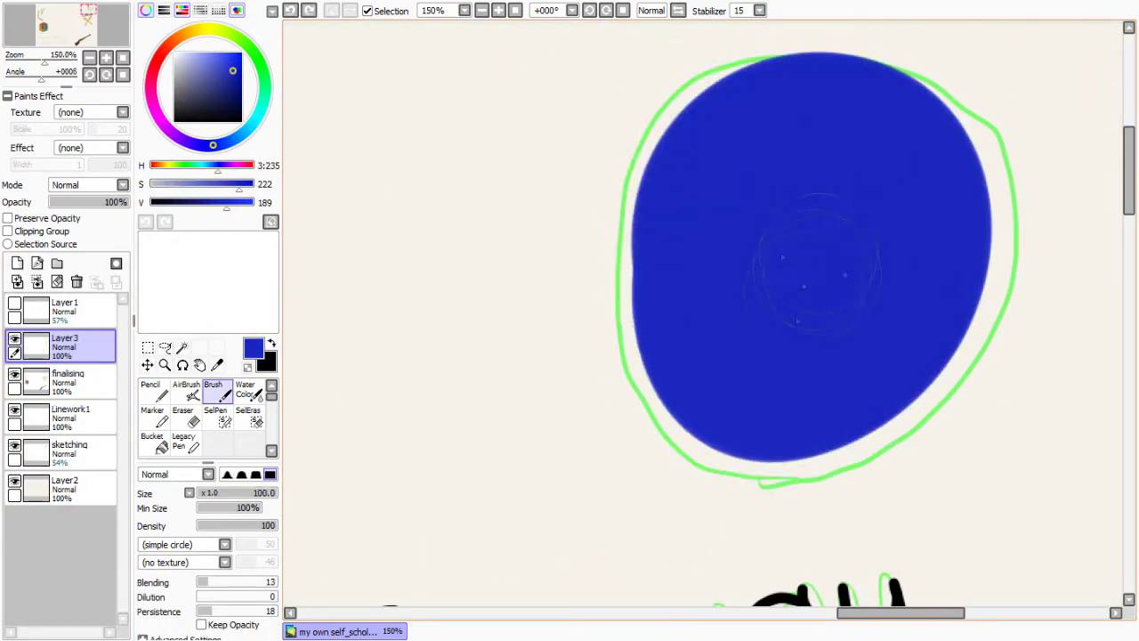
key("ctrl+z")
left_click_drag(805, 283, 755, 127)
key("ctrl+z")
scroll(755, 127, "up", 1)
key("ctrl+z")
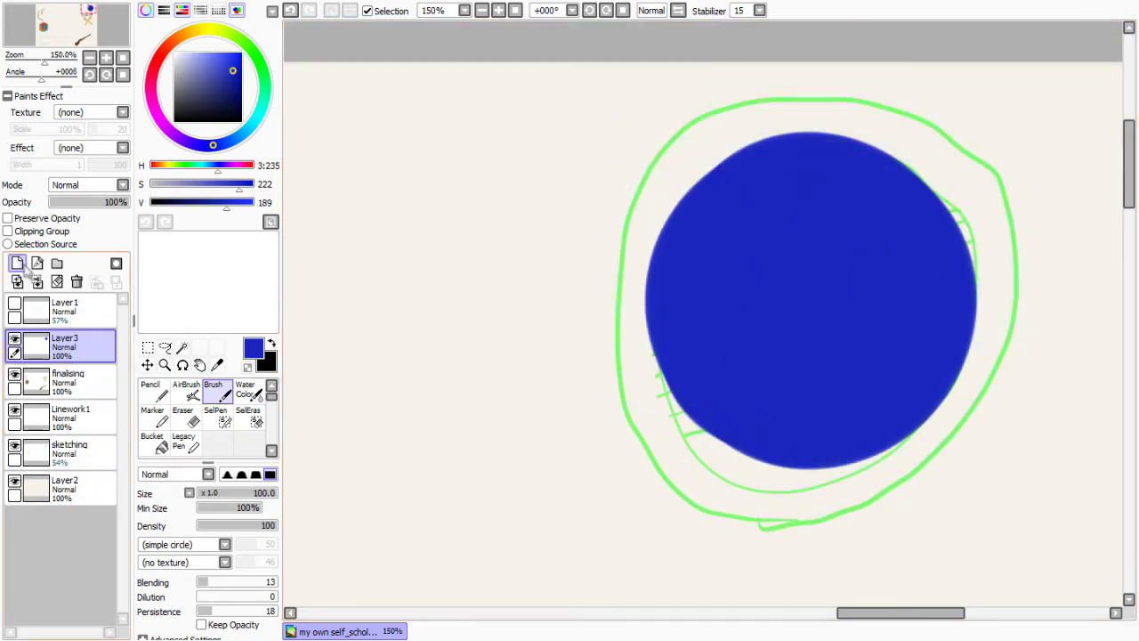
Add a clipped Layer4 above Layer3 and paint a folded band of red and white stripes across the blue disc with the Brush
left_click(17, 263)
left_click(7, 230)
mouse_move(654, 360)
left_mouse_down()
mouse_move(970, 240)
mouse_move(812, 293)
left_mouse_up()
key("ctrl+z")
left_click_drag(656, 355, 969, 238)
key("x")
mouse_move(661, 374)
left_mouse_down()
mouse_move(855, 307)
mouse_move(970, 251)
mouse_move(775, 349)
mouse_move(972, 253)
left_mouse_up()
key("x")
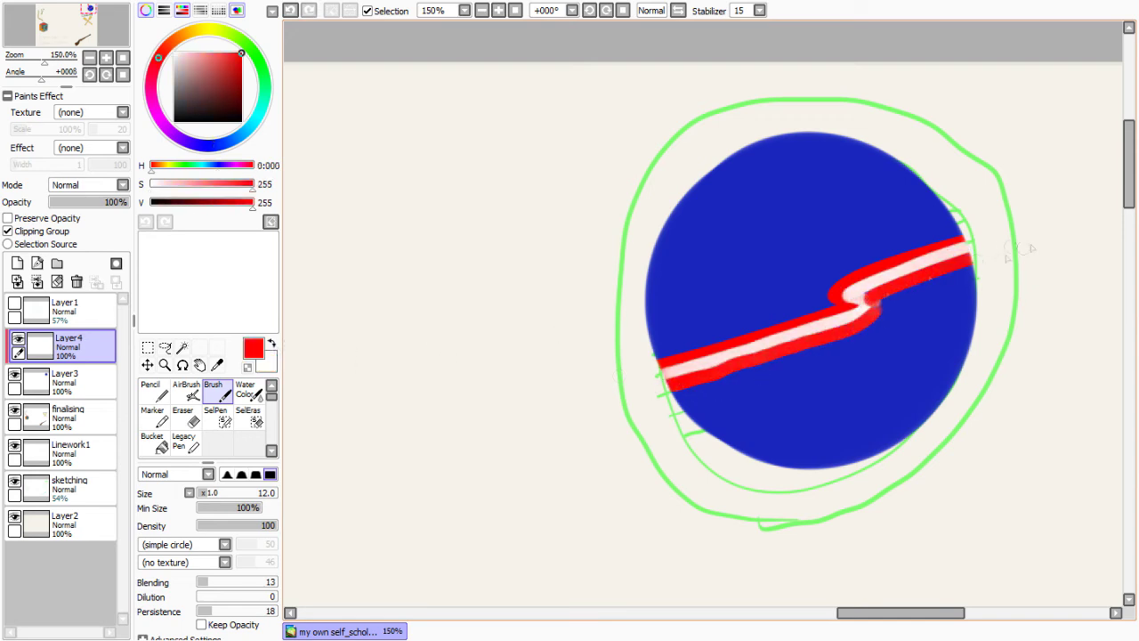
Extend the folded band downward with another white stripe and a red stripe using the Brush at size 10
key("x")
left_click_drag(881, 316, 677, 398)
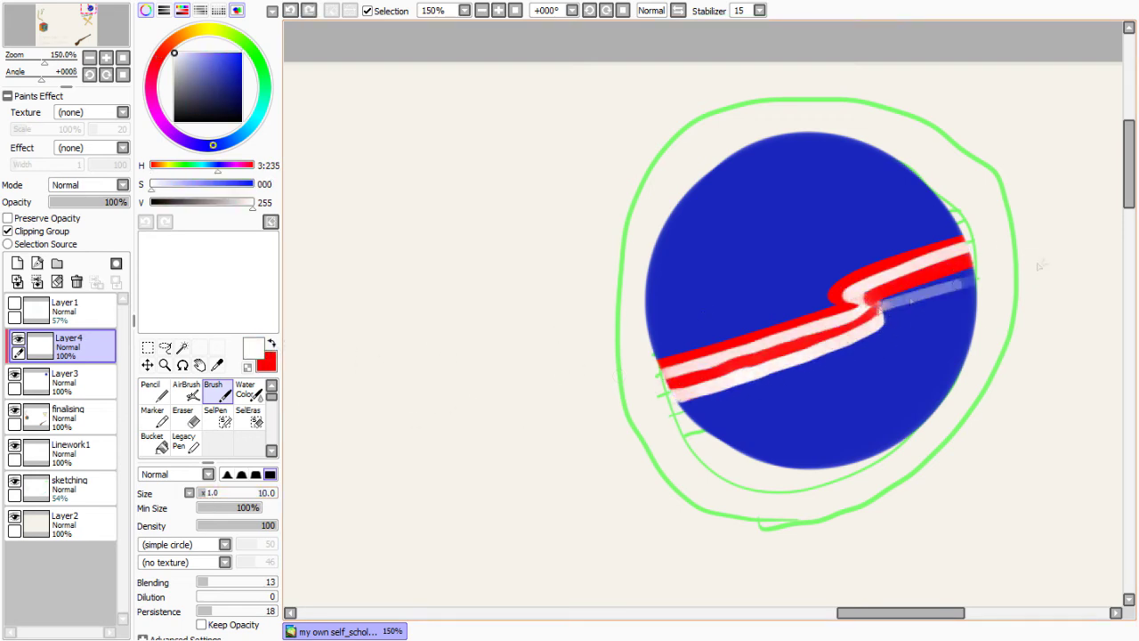
key("x")
mouse_move(680, 402)
left_mouse_down()
mouse_move(806, 374)
mouse_move(940, 312)
left_mouse_up()
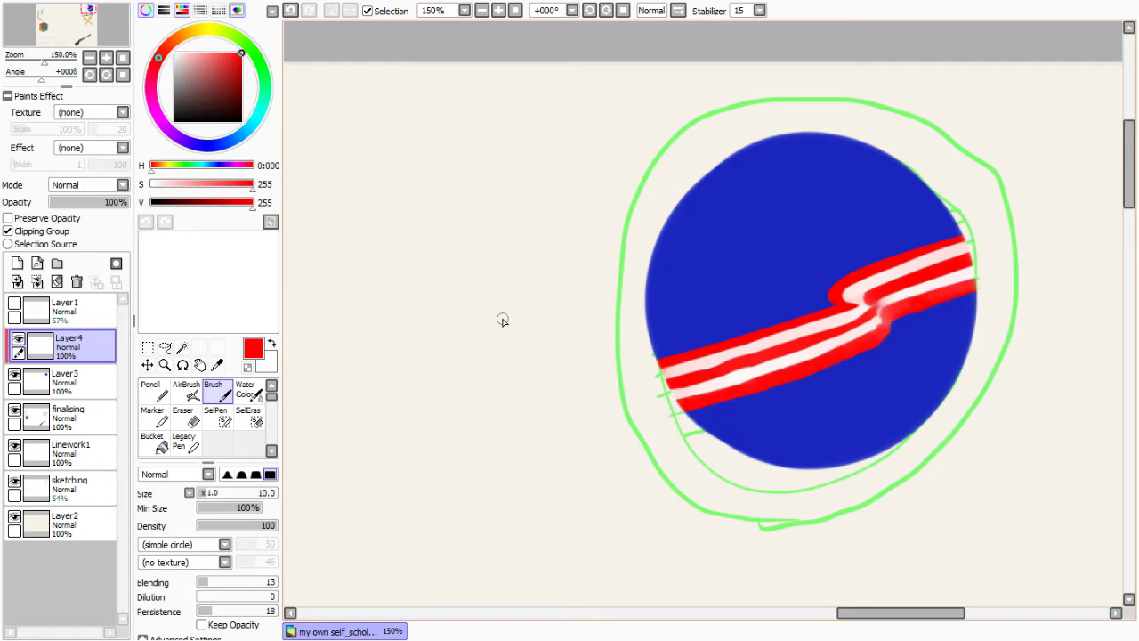
Add a clipped Multiply Layer5 at 12% opacity and rework the fold of the striped band on Layer4 with red and white
left_click(17, 262)
scroll(89, 184, "down", 1)
left_click(59, 202)
left_click(67, 383)
key("x")
left_click_drag(837, 297, 879, 331)
key("x")
left_click(67, 345)
key("e")
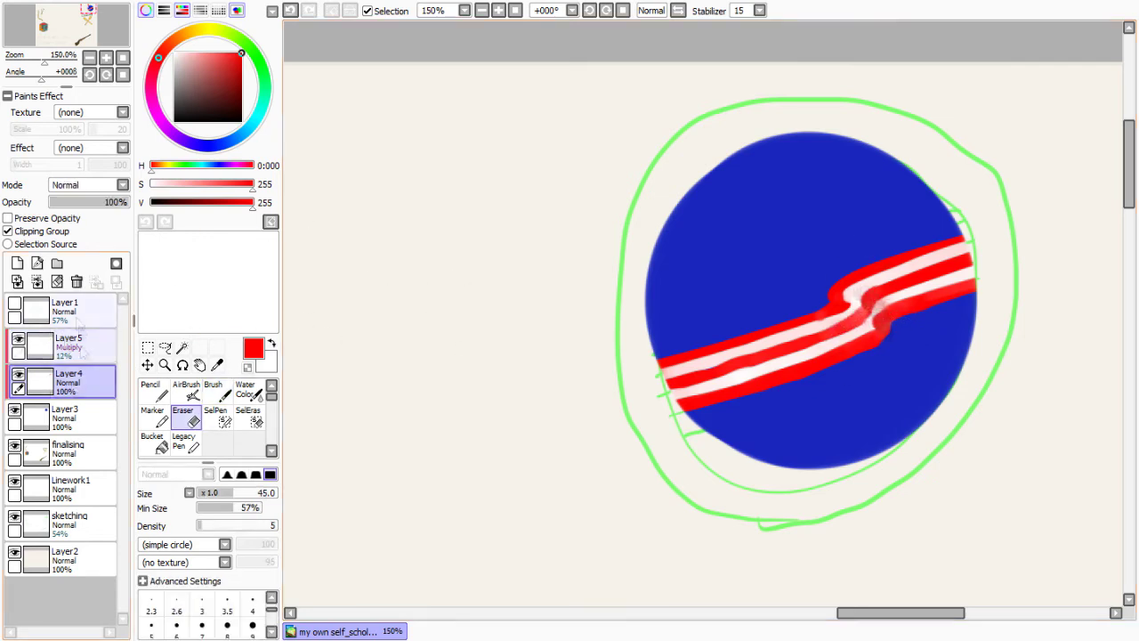
Merge the stripes into Layer3, add a new Layer4 and paint a dark grey anchor, value 48, with the Brush at size 10
left_click(76, 281)
key("b")
key("x")
left_click_drag(174, 55, 174, 108)
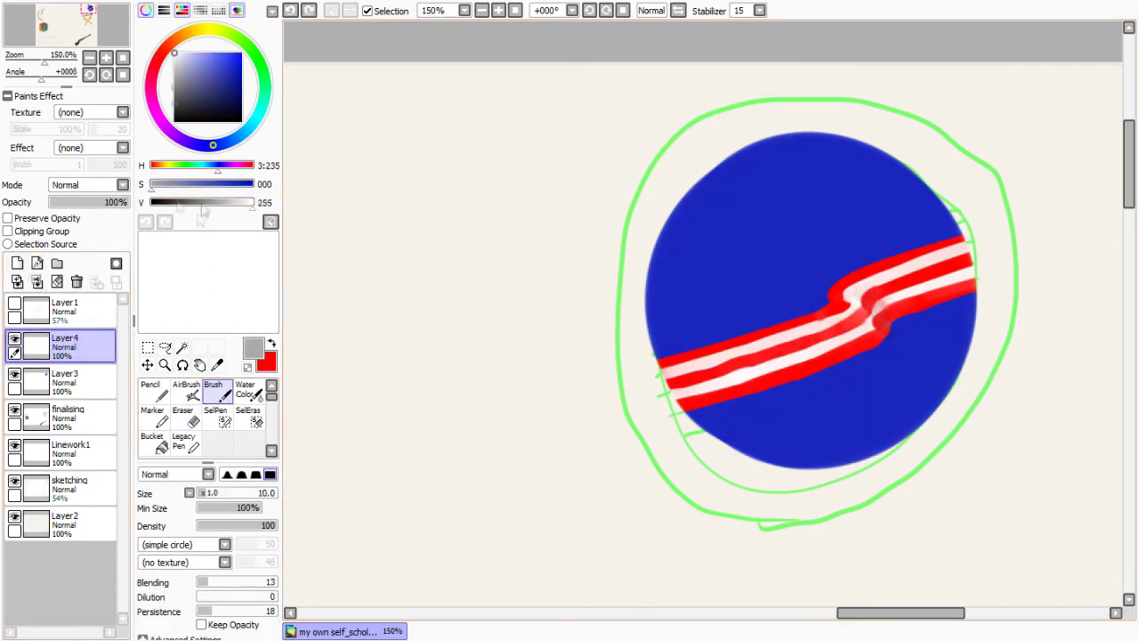
left_click_drag(852, 224, 838, 399)
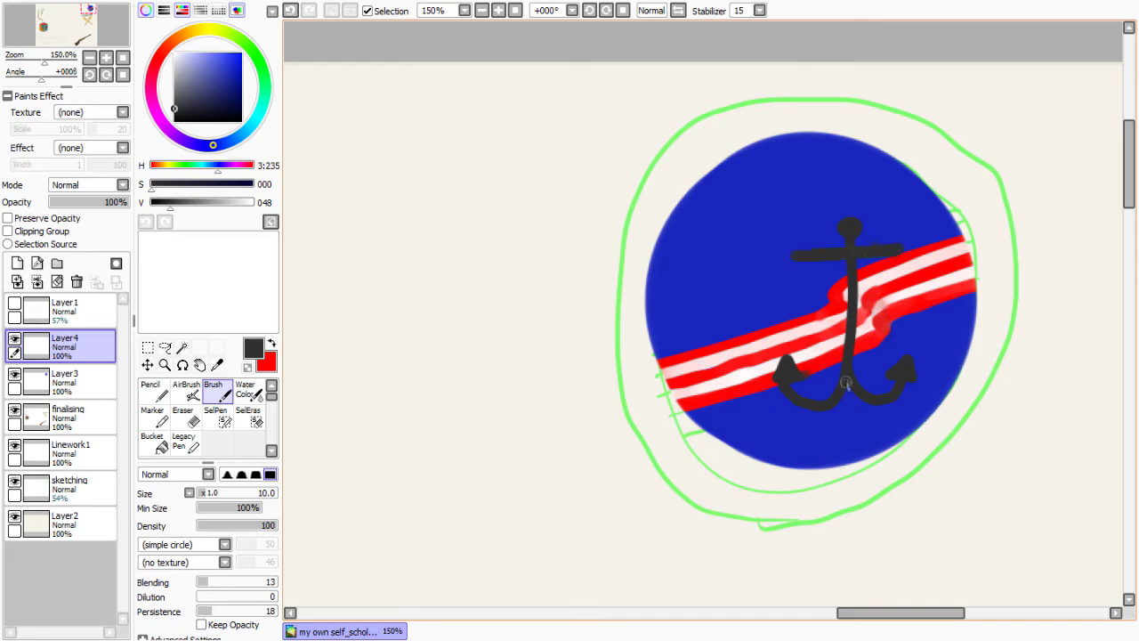
Add Layer5 below the anchor's layer and paint a light grey cross, value 202, behind the anchor
left_click(173, 67)
left_click(17, 263)
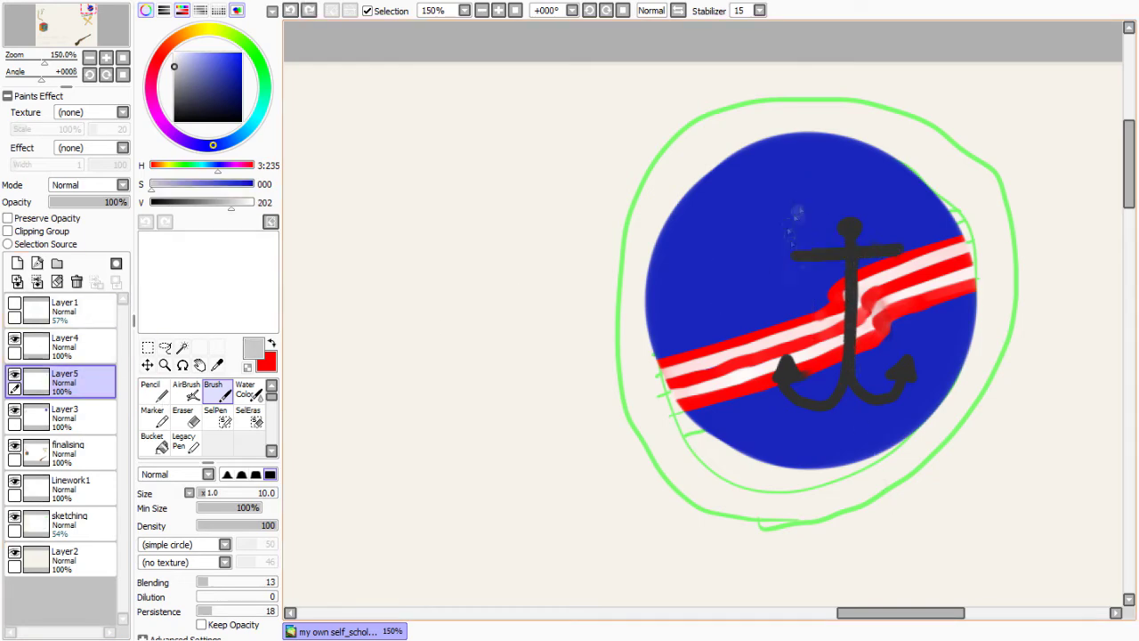
left_click_drag(797, 212, 796, 211)
Paint a white star on the disc's left side at brush size 6 and sharpen its points with the Eraser at size 1
scroll(698, 315, "up", 2)
key("[")
left_click_drag(686, 333, 687, 332)
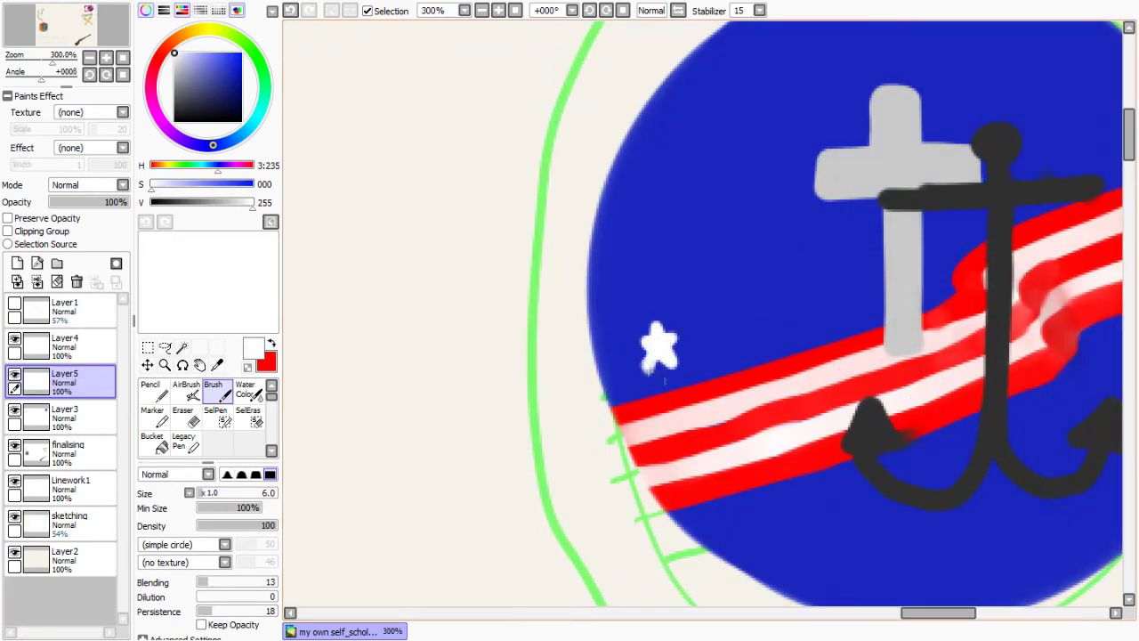
key("e")
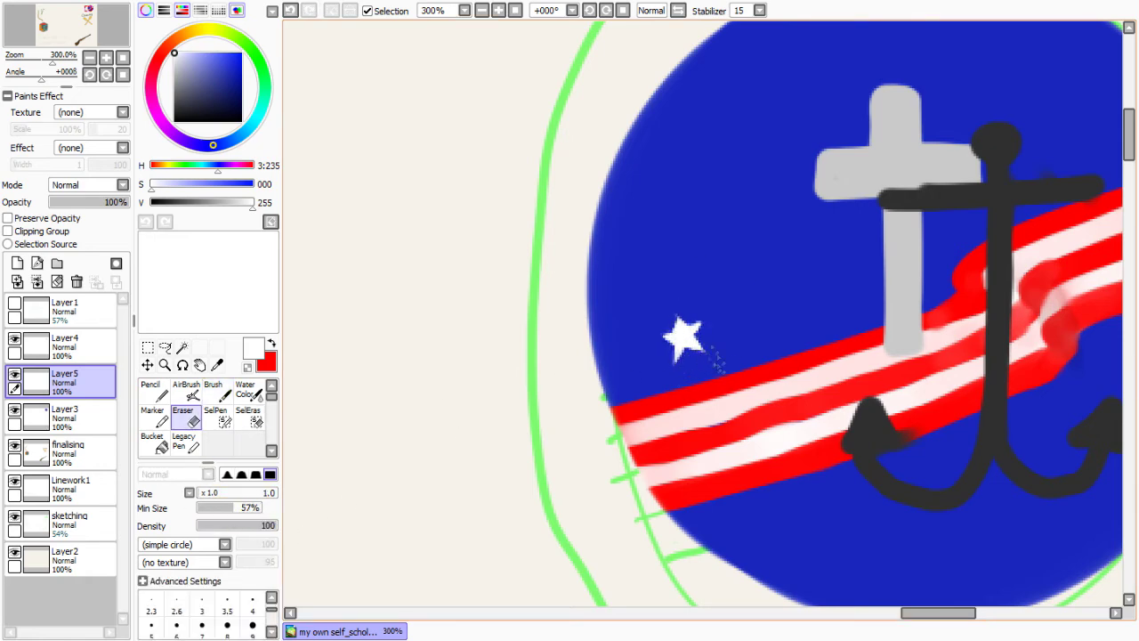
Paint more small white stars on the blue disc with the Brush at size 2
key("b")
key("ctrl+z")
scroll(703, 315, "down", 6)
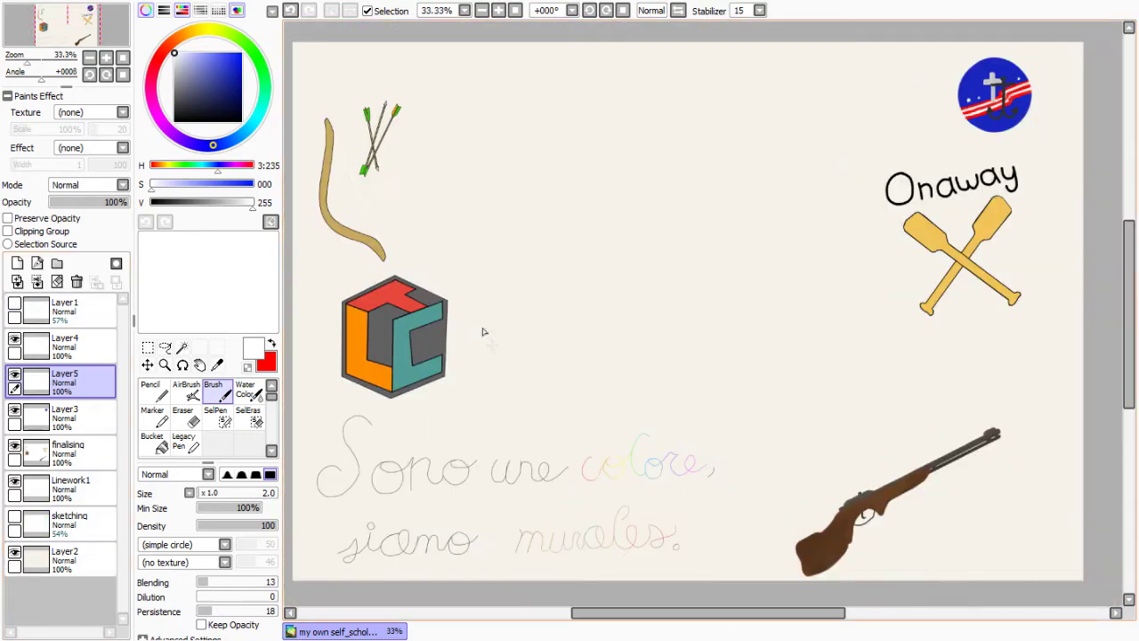
Merge the badge layers into the finalising layer, show Layer1's green figure outlines and add an empty Layer3
key("ctrl+z")
key("ctrl+z")
key("ctrl+z")
key("ctrl+z")
key("ctrl+z")
scroll(586, 269, "up", 1)
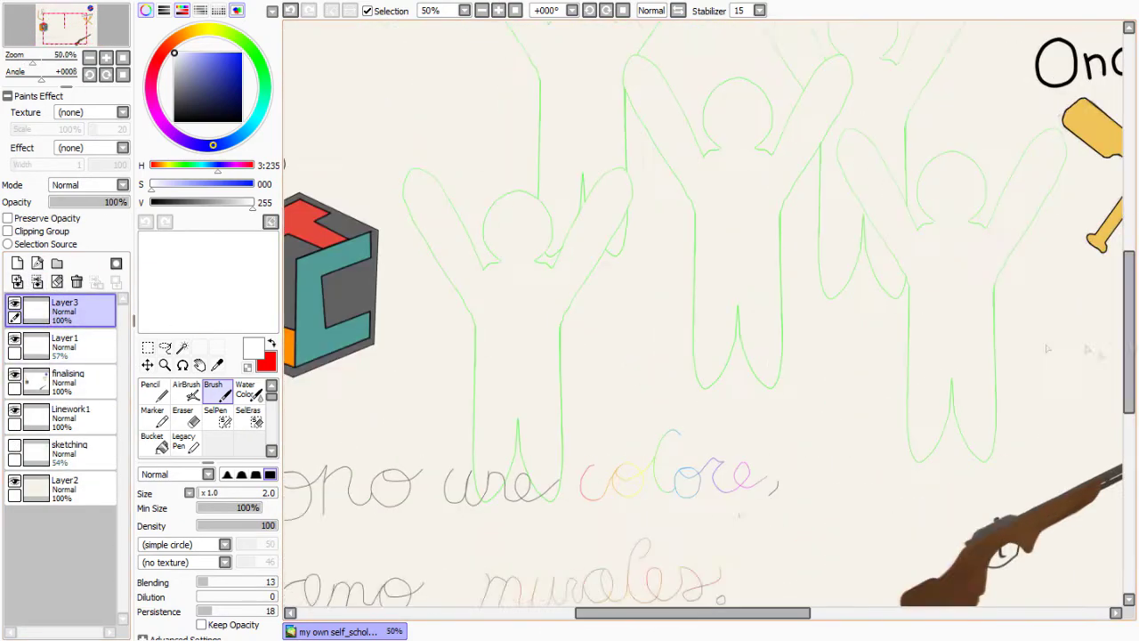
Paint the front-left figure solid blue on Layer3 with the Brush at size 31, and keep finalising on top with Linework1 removed
left_click(236, 184)
left_click_drag(234, 184, 225, 184)
mouse_move(476, 396)
left_mouse_down()
mouse_move(409, 272)
mouse_move(525, 307)
left_mouse_up()
mouse_move(534, 356)
left_mouse_down()
mouse_move(620, 262)
mouse_move(548, 579)
left_mouse_up()
left_click_drag(64, 373, 64, 302)
left_click(76, 281)
left_click_drag(516, 552, 499, 383)
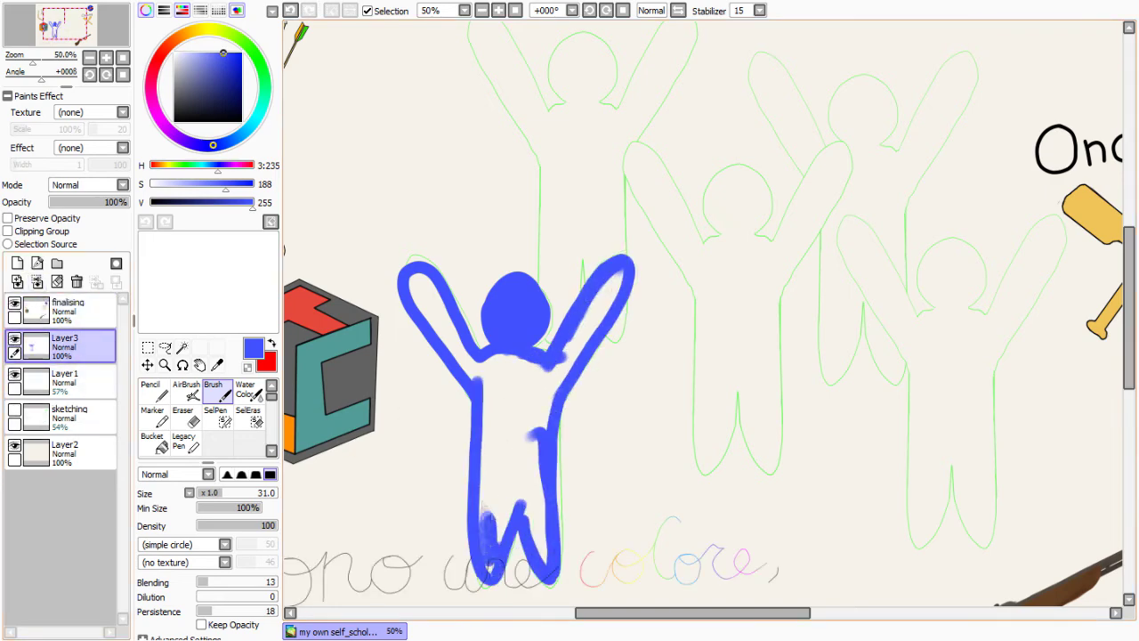
left_click_drag(428, 294, 614, 276)
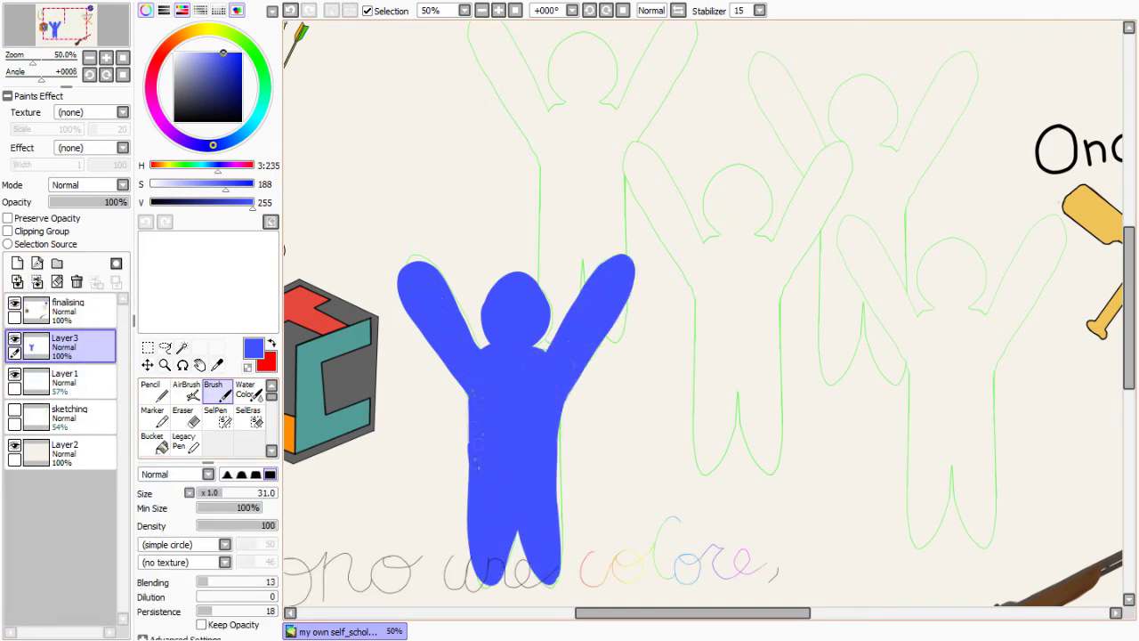
Add Layer4 below Layer3 and paint the two rear figures solid at size 31, the right one green and the left one yellow
left_click(17, 263)
left_click(262, 71)
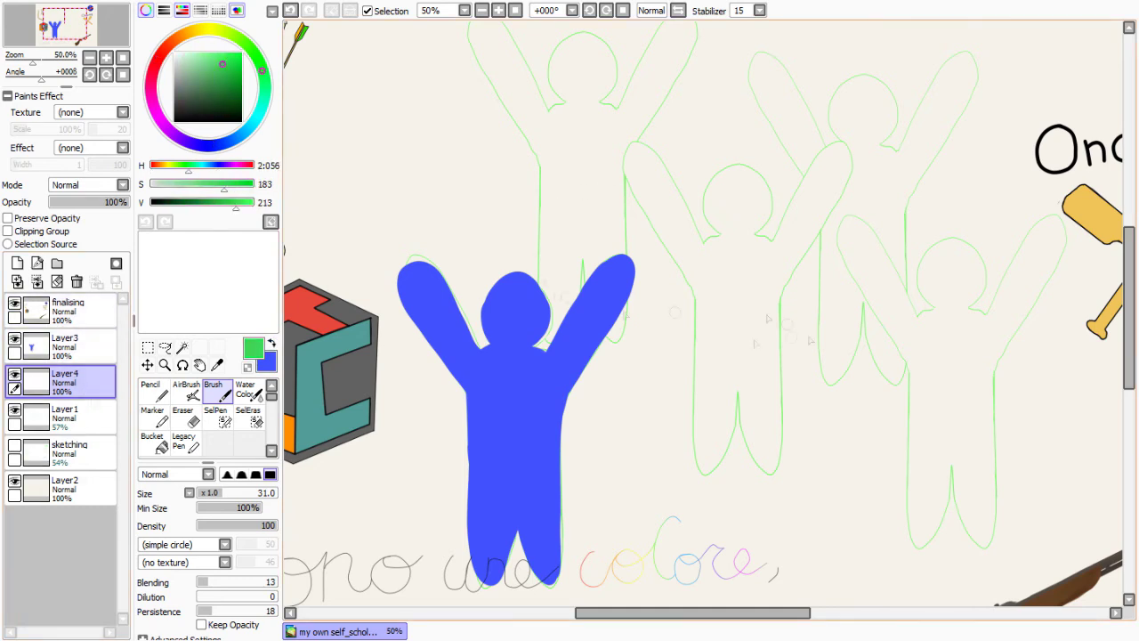
left_click_drag(806, 169, 832, 361)
mouse_move(828, 151)
left_mouse_down()
mouse_move(764, 71)
mouse_move(850, 98)
mouse_move(876, 143)
mouse_move(899, 267)
mouse_move(832, 369)
left_mouse_up()
left_click_drag(859, 323, 841, 264)
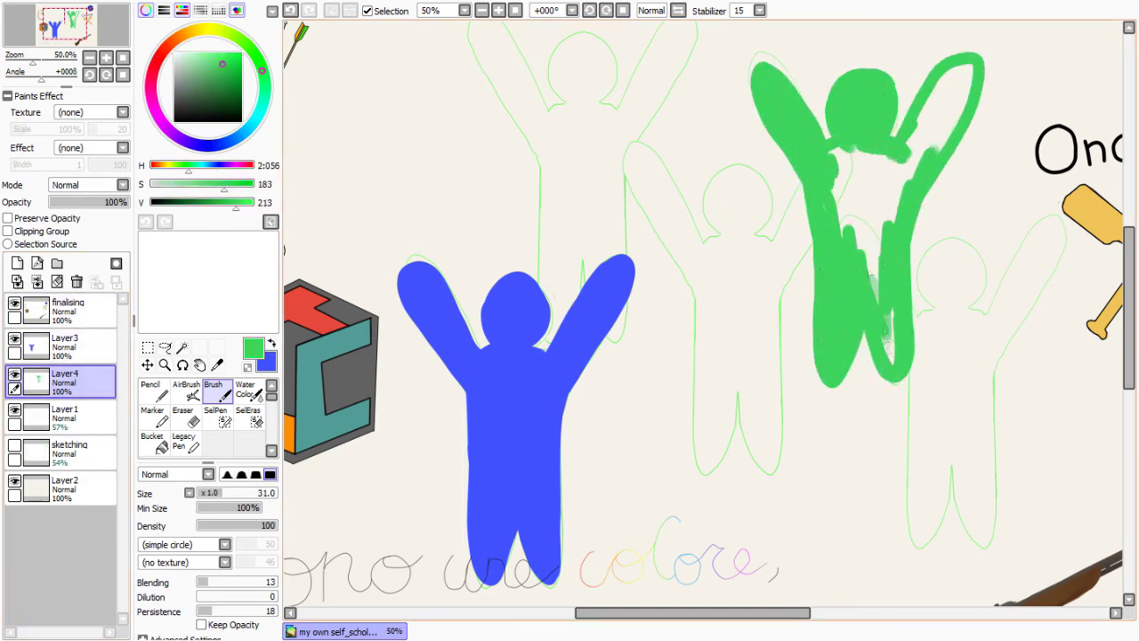
mouse_move(885, 334)
left_mouse_down()
mouse_move(890, 160)
mouse_move(854, 204)
mouse_move(783, 138)
left_mouse_up()
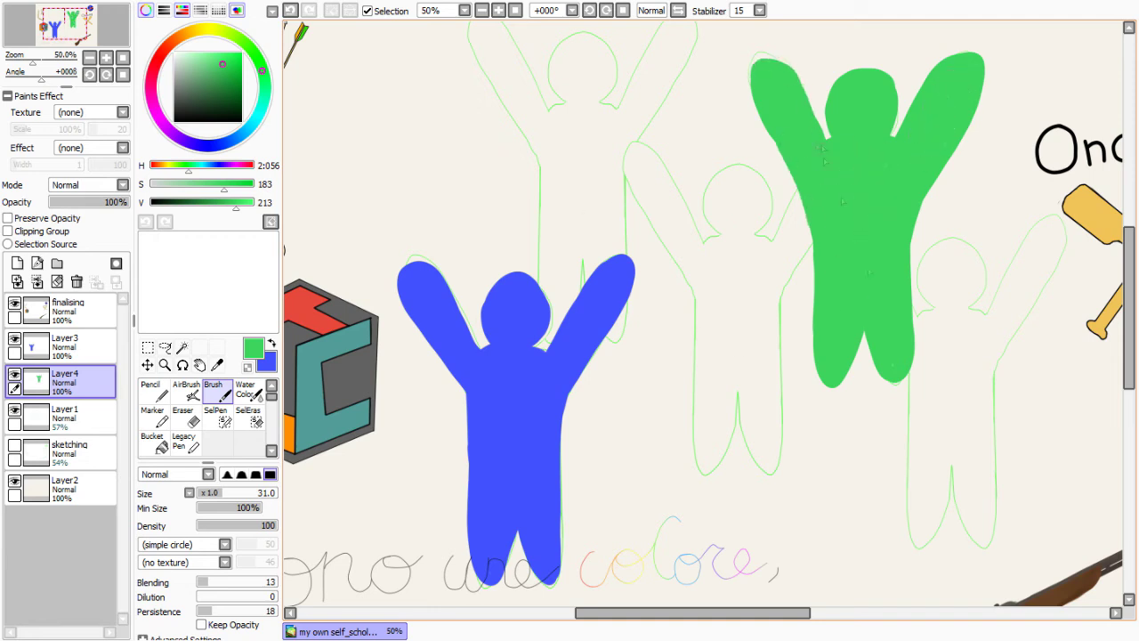
left_click(211, 40)
mouse_move(565, 325)
left_mouse_down()
mouse_move(511, 53)
mouse_move(623, 116)
mouse_move(588, 218)
mouse_move(556, 169)
mouse_move(584, 209)
left_mouse_up()
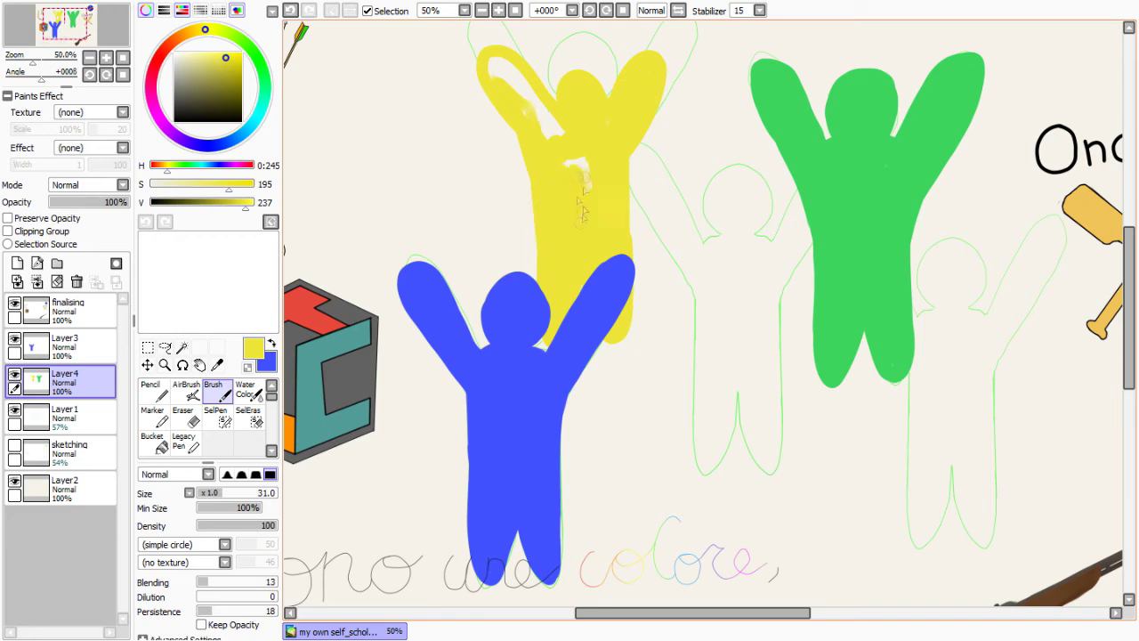
Add Layer5 above Layer4 and paint the middle figure solid red with its arms stretched out sideways
left_click(17, 263)
left_click(158, 58)
scroll(310, 234, "right", 3)
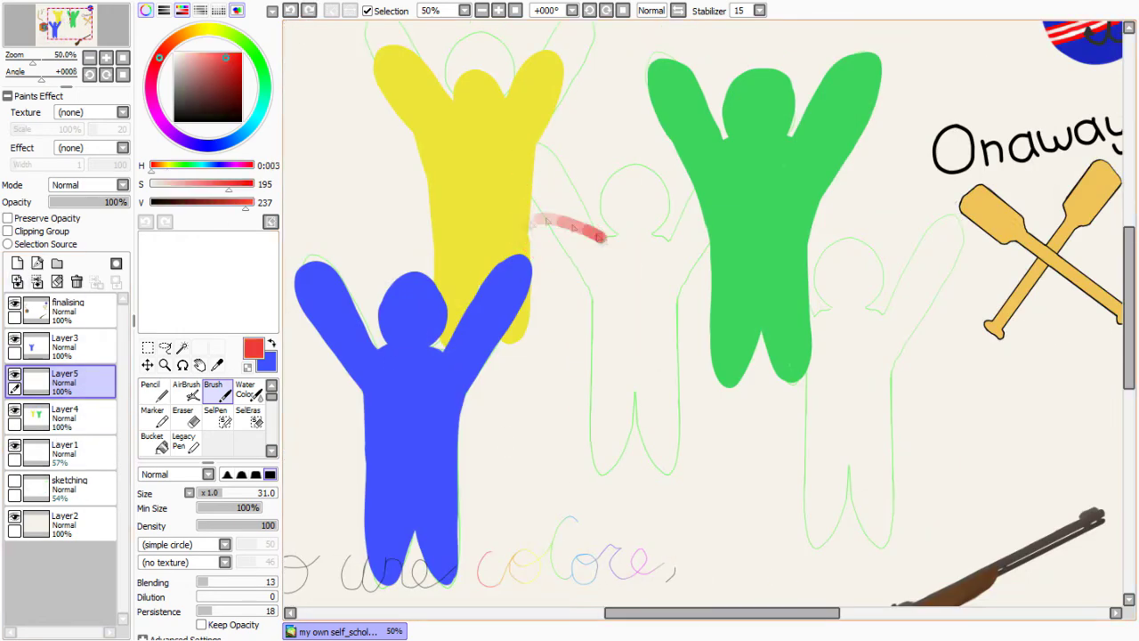
left_click_drag(602, 237, 605, 281)
mouse_move(663, 231)
left_mouse_down()
mouse_move(690, 267)
mouse_move(627, 192)
left_mouse_up()
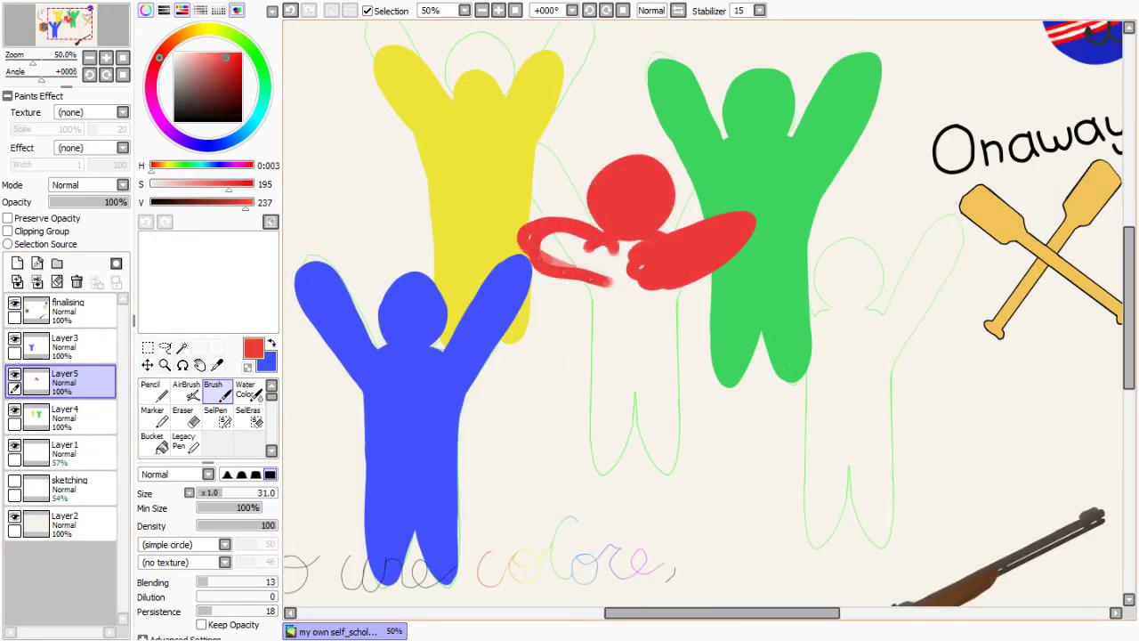
left_click_drag(543, 240, 605, 391)
mouse_move(596, 311)
left_mouse_down()
mouse_move(623, 462)
mouse_move(627, 276)
mouse_move(667, 458)
left_mouse_up()
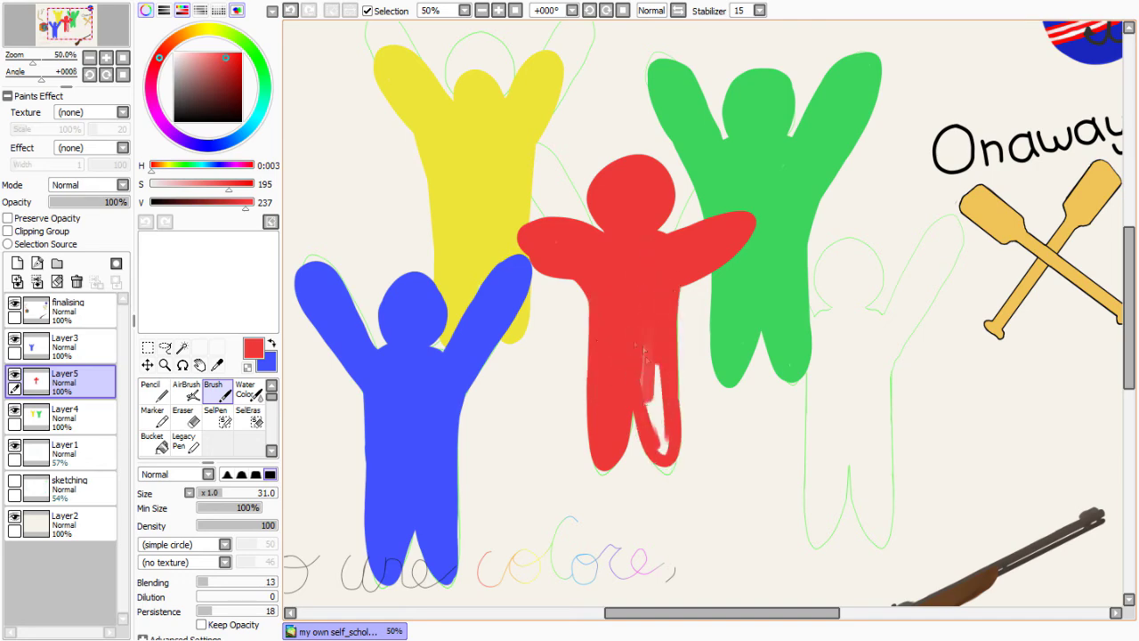
left_click_drag(654, 356, 658, 454)
Outline the front-right figure in magenta, saturation 195 and value 237, on Layer3 with the Brush at size 31
scroll(703, 311, "right", 3)
left_click(63, 343)
left_click(163, 125)
left_click_drag(618, 418, 618, 569)
key("ctrl+z")
mouse_move(628, 307)
left_mouse_down()
mouse_move(623, 534)
mouse_move(656, 481)
left_mouse_up()
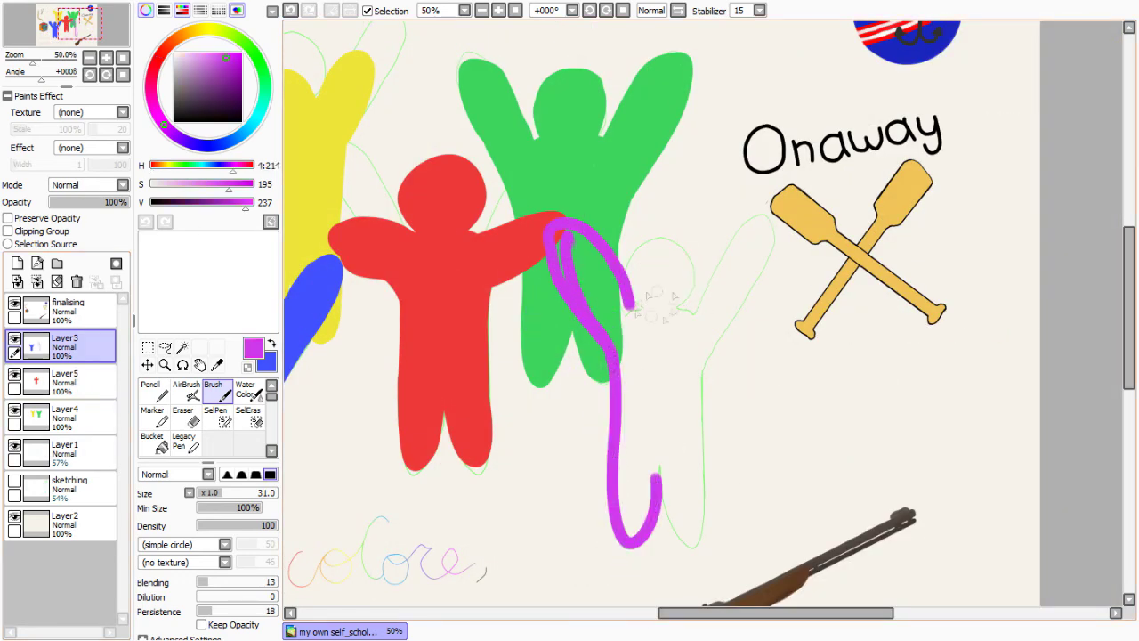
mouse_move(632, 236)
left_mouse_down()
mouse_move(685, 299)
mouse_move(703, 543)
left_mouse_up()
Fill the magenta figure with the Brush at size 51 and trim its outer edge with the Eraser at size 24
mouse_move(641, 436)
left_mouse_down()
mouse_move(694, 552)
mouse_move(640, 543)
left_mouse_up()
mouse_move(699, 472)
left_mouse_down()
mouse_move(703, 543)
mouse_move(686, 378)
left_mouse_up()
left_click_drag(632, 467, 623, 343)
left_click_drag(618, 321, 569, 236)
left_click_drag(600, 302, 703, 378)
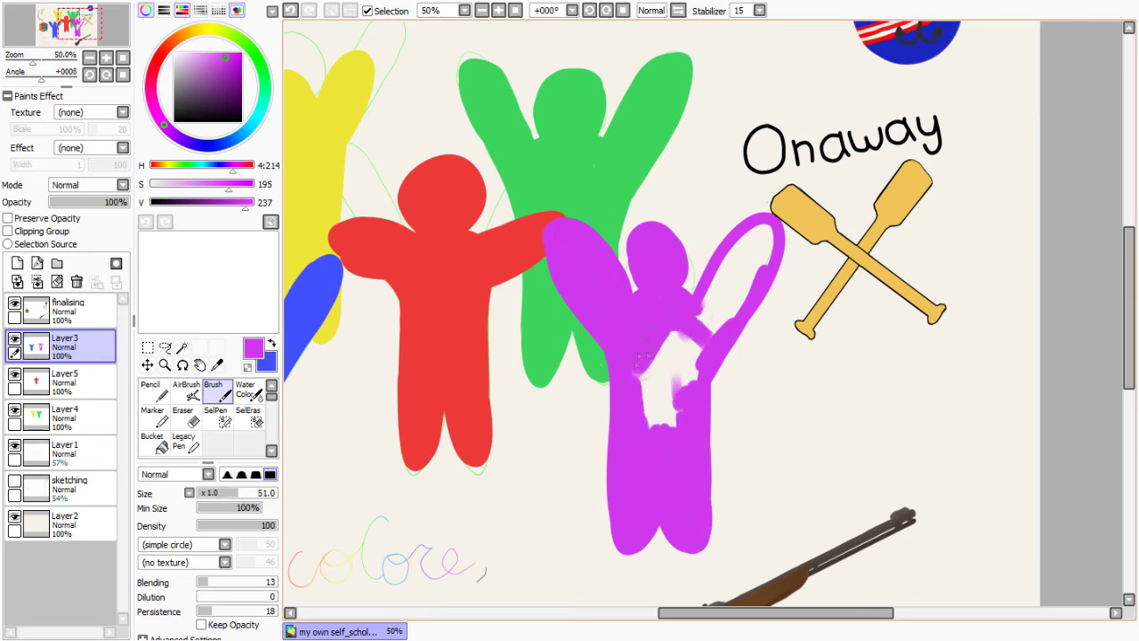
left_click_drag(640, 427, 699, 334)
left_click_drag(766, 231, 712, 329)
key("e")
left_click_drag(783, 233, 723, 383)
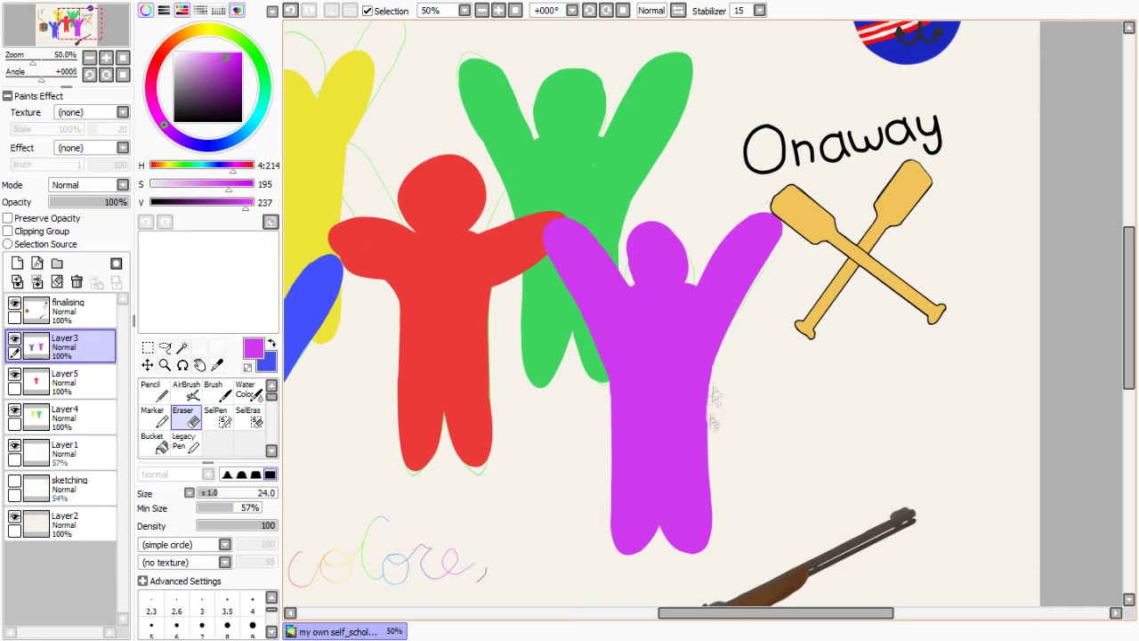
Merge the coloured figures' layers into one and set it to Lumi & Shade mode at 82% opacity
scroll(750, 621, "down", 2)
left_click(36, 281)
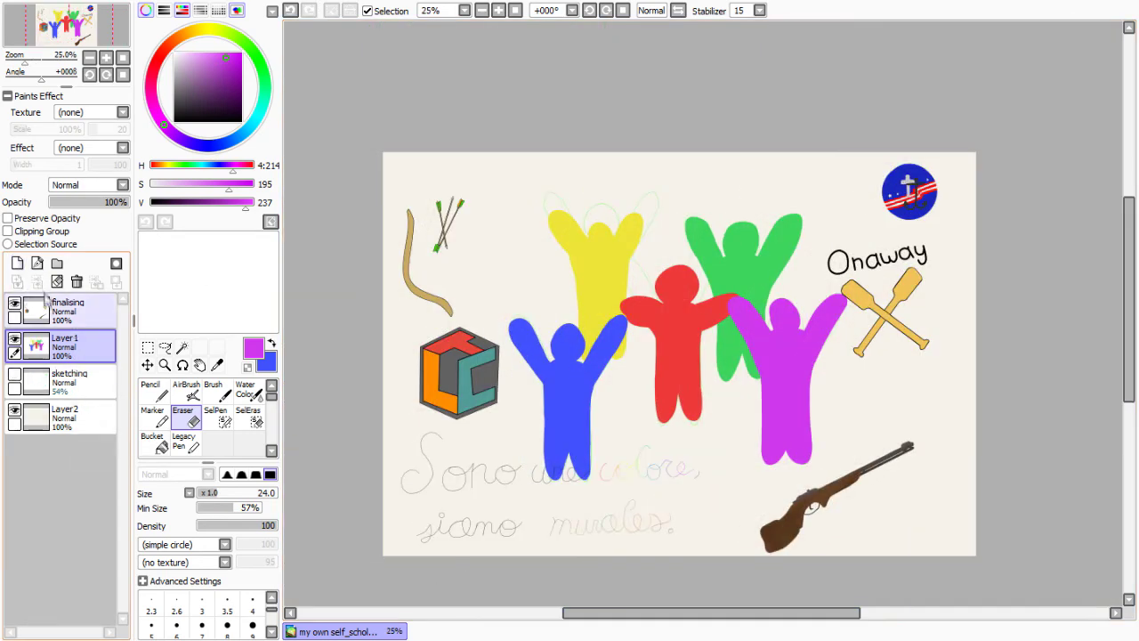
left_click(37, 281)
left_click(37, 281)
left_click_drag(127, 202, 116, 202)
scroll(89, 184, "down", 6)
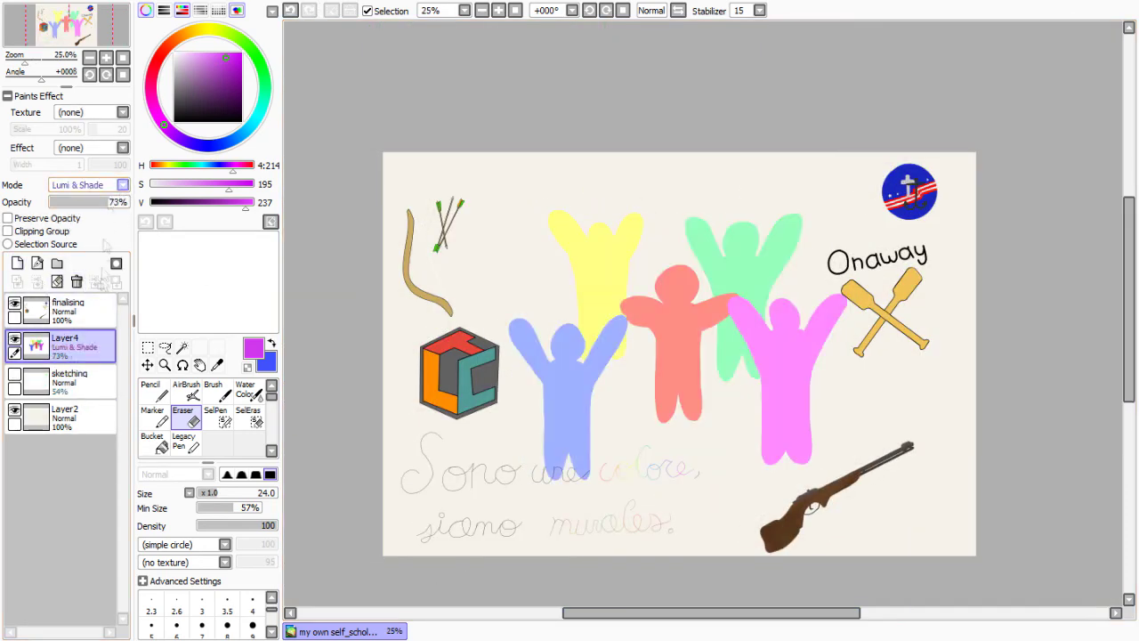
key("ctrl+plus")
Add Layer5 below the figures and paint a grey cloud behind the lettering with Water Color at size 72
left_click(16, 262)
left_click(180, 88)
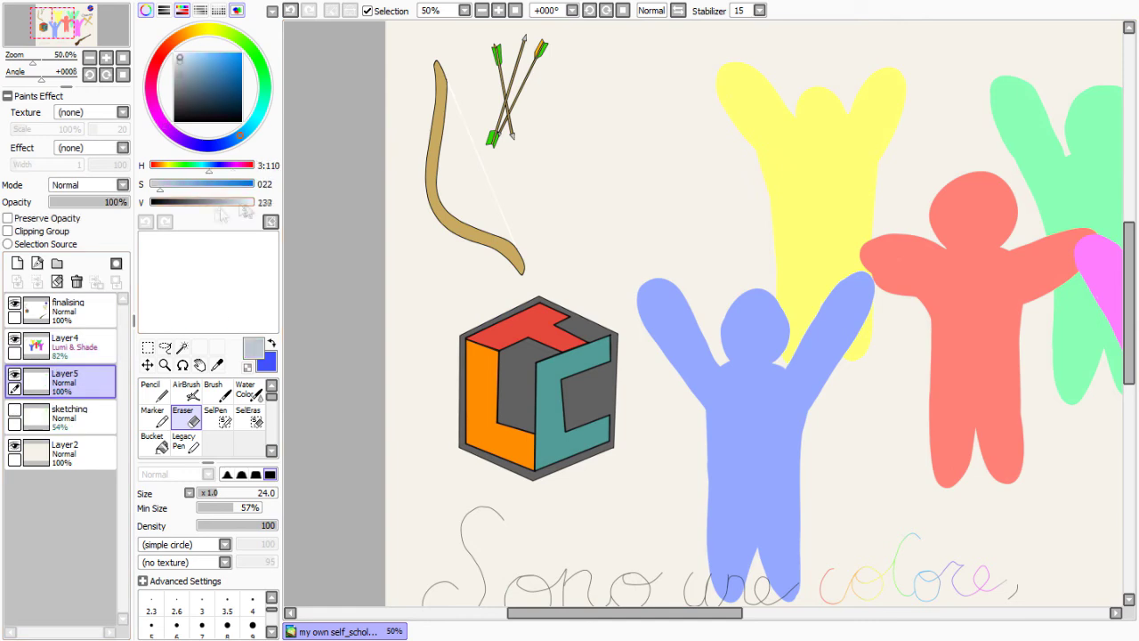
scroll(712, 356, "down", 3)
left_click(246, 390)
mouse_move(480, 267)
left_mouse_down()
mouse_move(644, 273)
mouse_move(892, 379)
mouse_move(498, 471)
mouse_move(801, 303)
left_mouse_up()
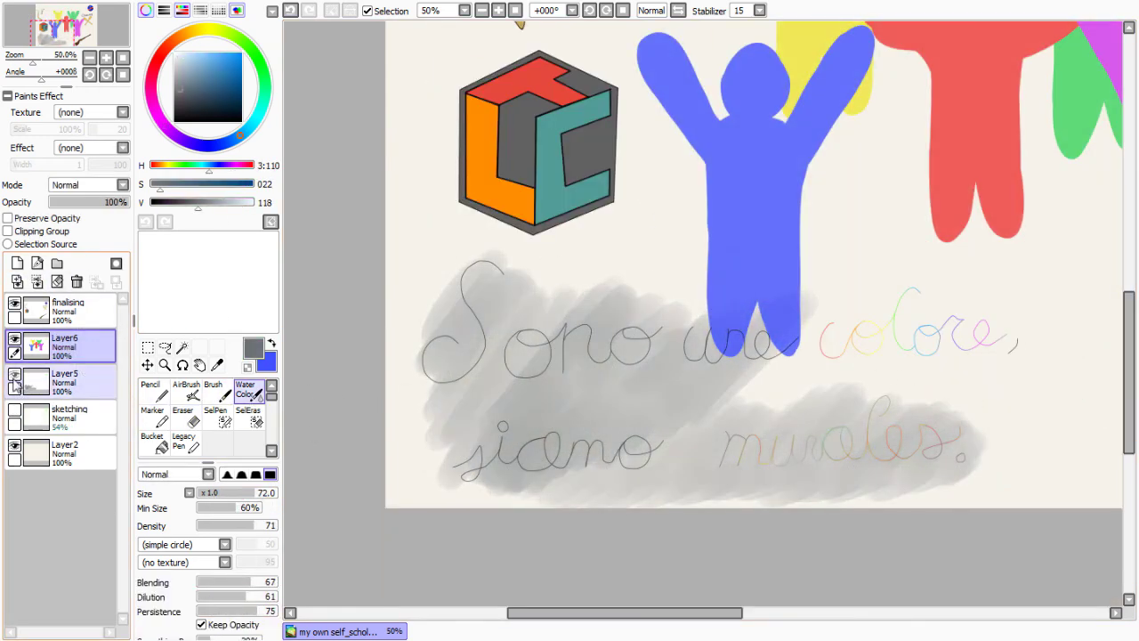
mouse_move(783, 365)
left_mouse_down()
mouse_move(810, 339)
mouse_move(748, 381)
mouse_move(979, 418)
left_mouse_up()
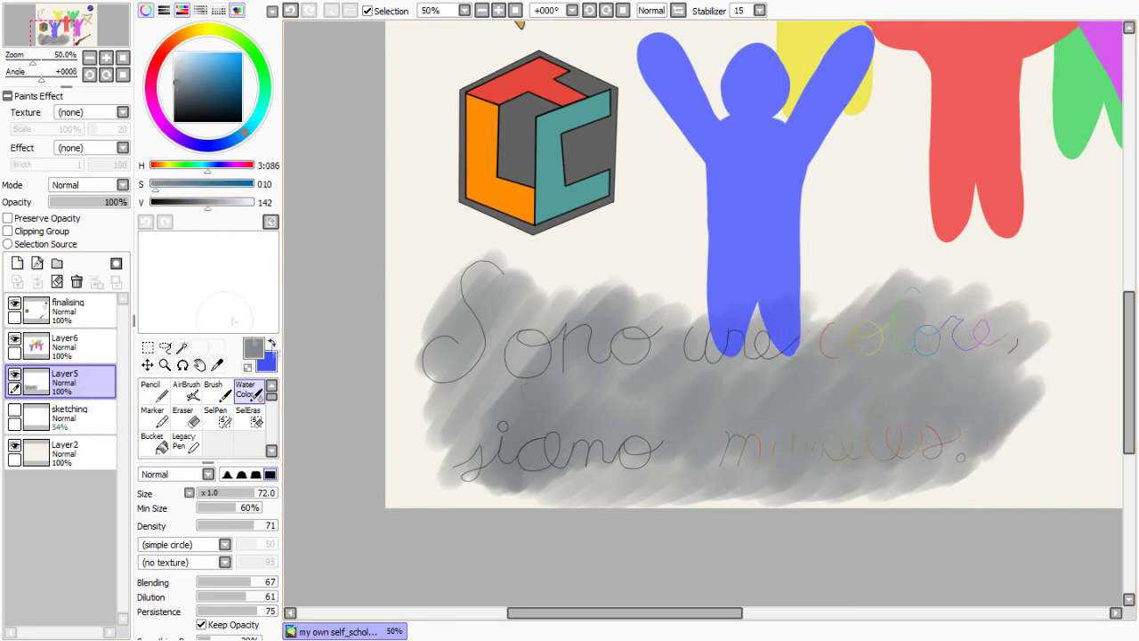
Soften and blend the grey cloud with near-white, value 248, and mid grey, value 132, at blending 69 and dilution 89
left_click(176, 55)
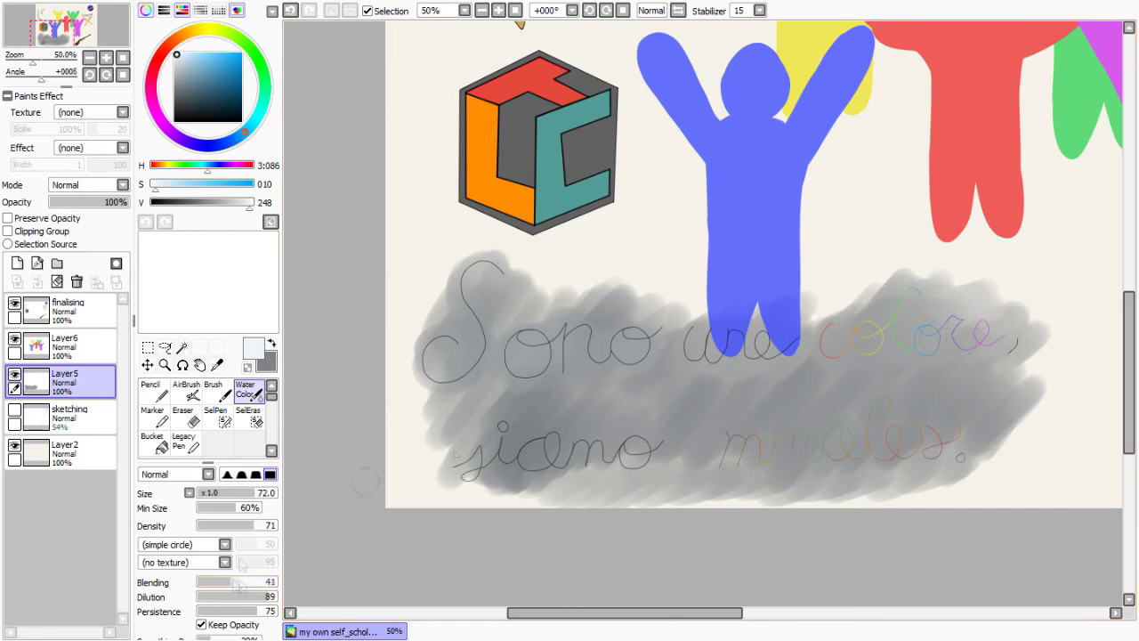
mouse_move(997, 321)
left_mouse_down()
mouse_move(818, 356)
mouse_move(971, 428)
mouse_move(712, 463)
mouse_move(651, 447)
mouse_move(534, 450)
mouse_move(503, 401)
left_mouse_up()
mouse_move(876, 367)
left_mouse_down()
mouse_move(988, 445)
mouse_move(436, 427)
mouse_move(534, 480)
mouse_move(504, 255)
left_mouse_up()
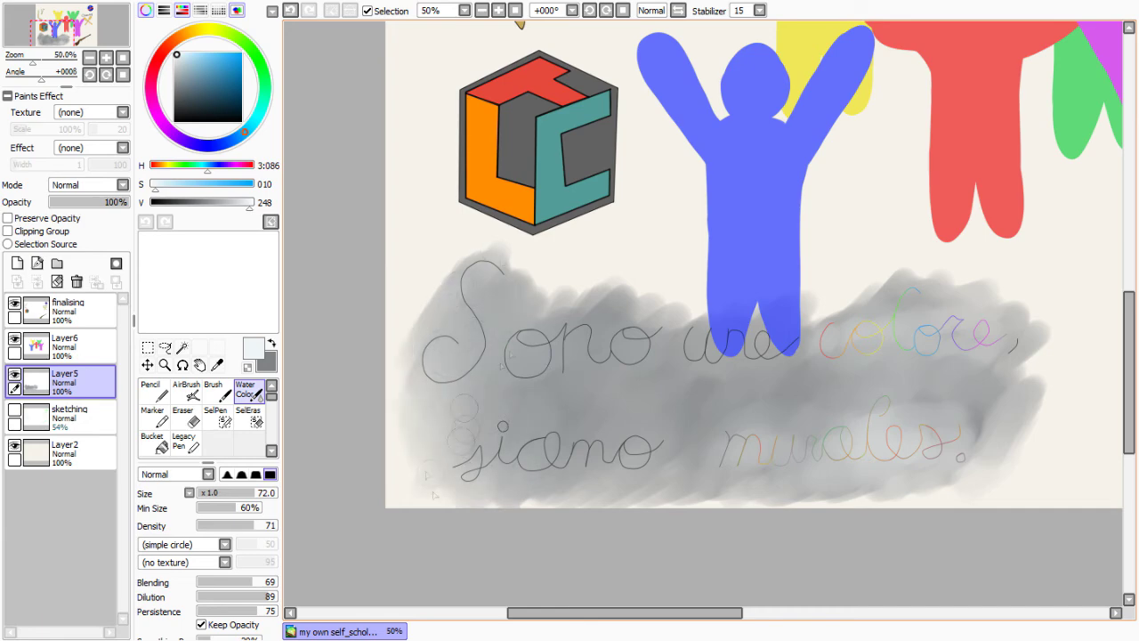
scroll(845, 490, "right", 1)
left_click(676, 418, "alt")
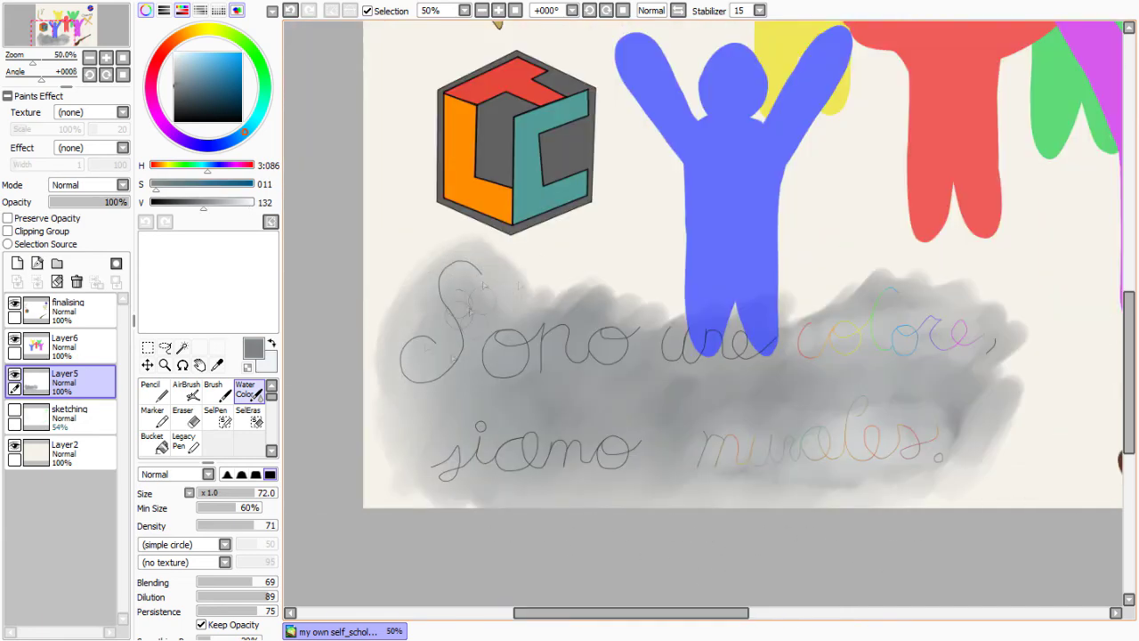
mouse_move(483, 285)
left_mouse_down()
mouse_move(623, 299)
mouse_move(863, 285)
mouse_move(943, 472)
mouse_move(837, 499)
left_mouse_up()
Paint a slate-blue halo around the cube emblem and a muted green one around the bow and arrows with Water Color at dilution 43
scroll(837, 499, "up", 3)
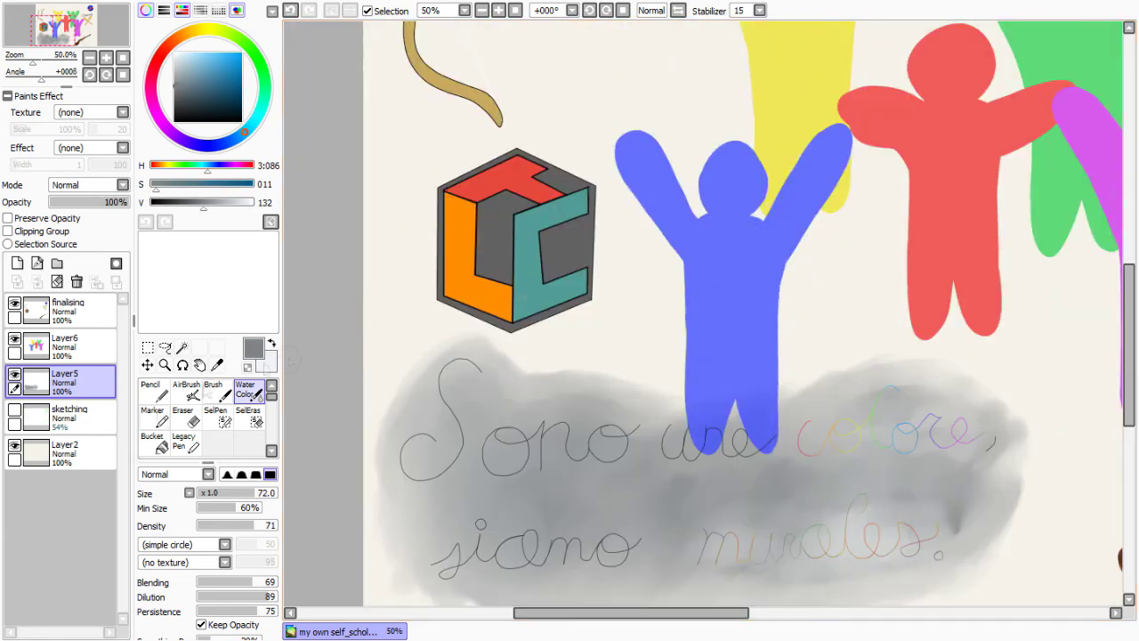
left_click(454, 315, "alt")
mouse_move(456, 284)
left_mouse_down()
mouse_move(418, 205)
mouse_move(579, 320)
mouse_move(428, 214)
left_mouse_up()
left_click(241, 68)
mouse_move(396, 294)
left_mouse_down()
mouse_move(418, 187)
mouse_move(588, 152)
mouse_move(498, 365)
mouse_move(623, 222)
mouse_move(396, 259)
mouse_move(614, 267)
mouse_move(419, 178)
mouse_move(553, 152)
mouse_move(534, 356)
mouse_move(605, 293)
left_mouse_up()
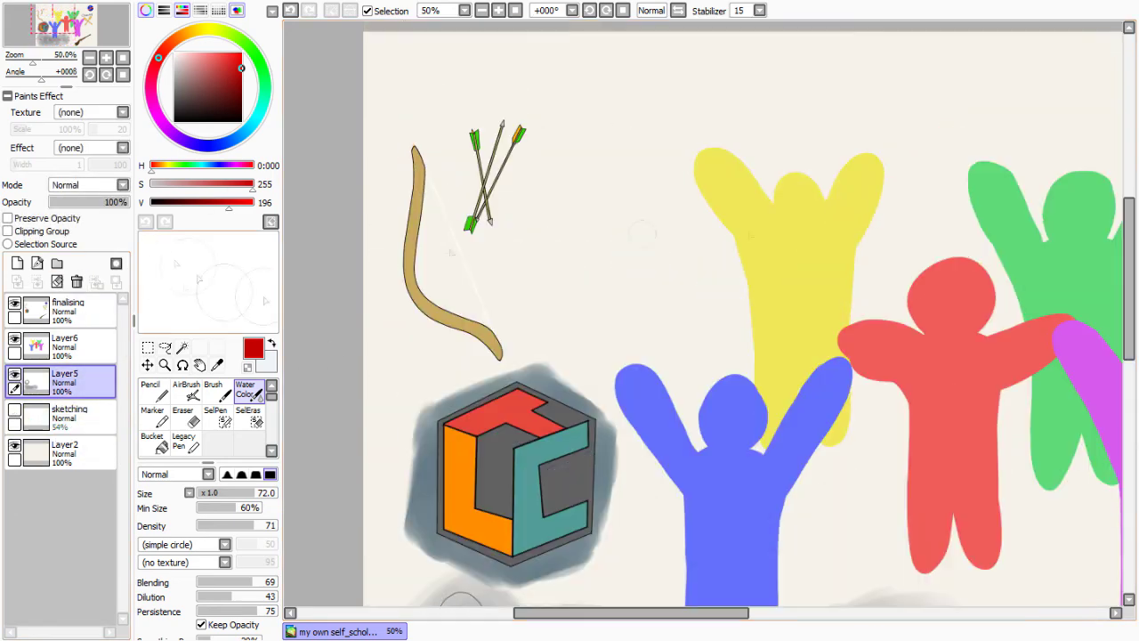
left_click_drag(227, 203, 205, 213)
mouse_move(441, 354)
left_mouse_down()
mouse_move(418, 169)
mouse_move(494, 142)
left_mouse_up()
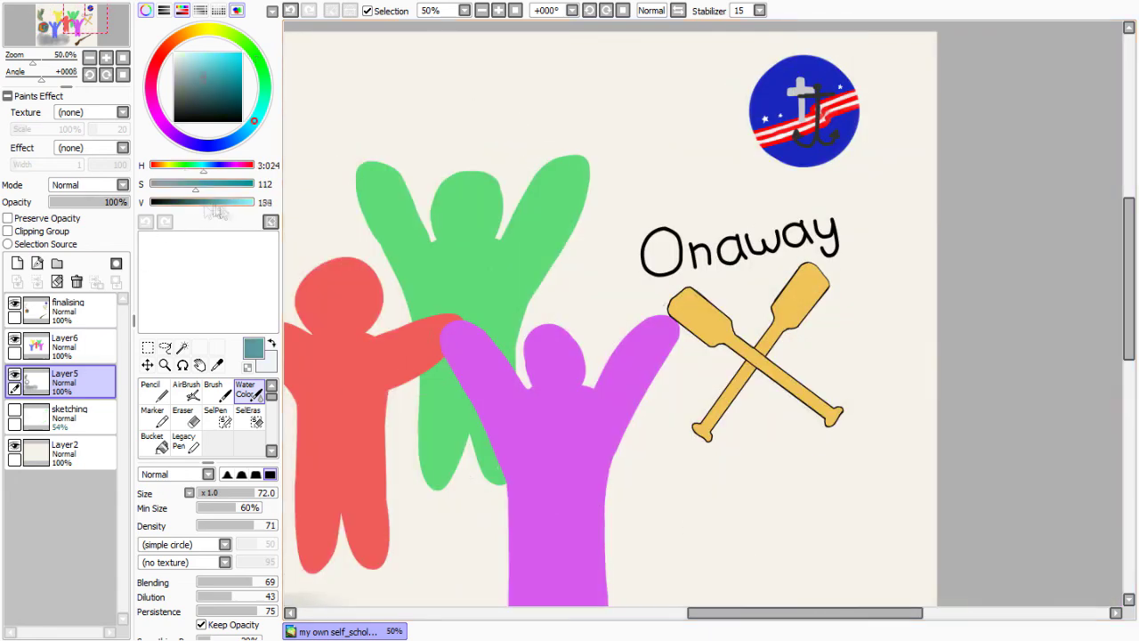
Paint a soft teal halo, saturation 112 and value 188, around the "Onaway" lettering and the crossed paddles
left_click_drag(217, 212, 226, 207)
mouse_move(650, 258)
left_mouse_down()
mouse_move(845, 231)
mouse_move(801, 409)
mouse_move(692, 451)
left_mouse_up()
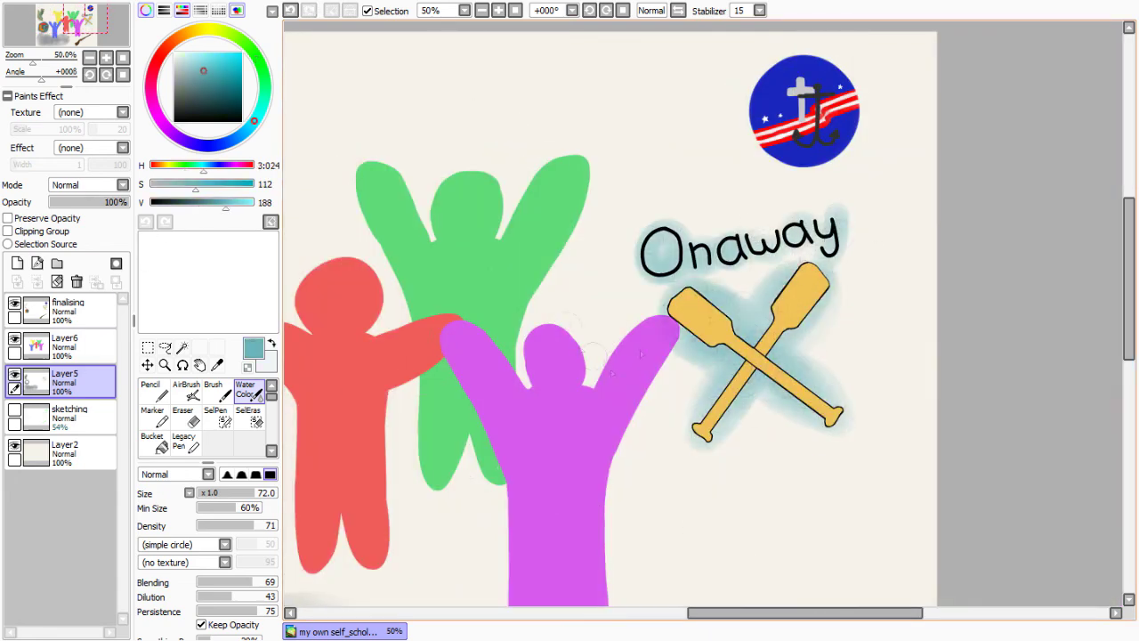
left_click_drag(641, 354, 717, 365)
left_click_drag(845, 218, 738, 236)
Paint a muted violet-blue halo around the cross-and-anchor badge and a light brown one around the rifle
left_click(213, 97)
mouse_move(756, 71)
left_mouse_down()
mouse_move(854, 98)
mouse_move(747, 165)
left_mouse_up()
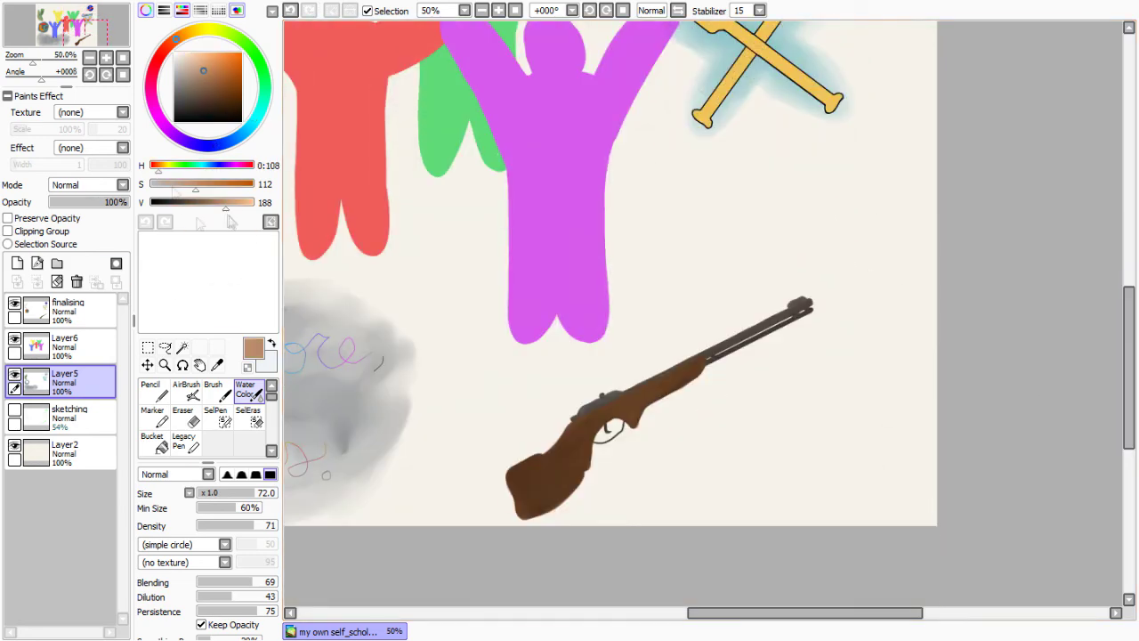
left_click_drag(525, 498, 792, 312)
Wash a faint green tint over the Layer2 background with Water Color at size 100 and sample the tan beside the rifle
scroll(755, 532, "down", 2)
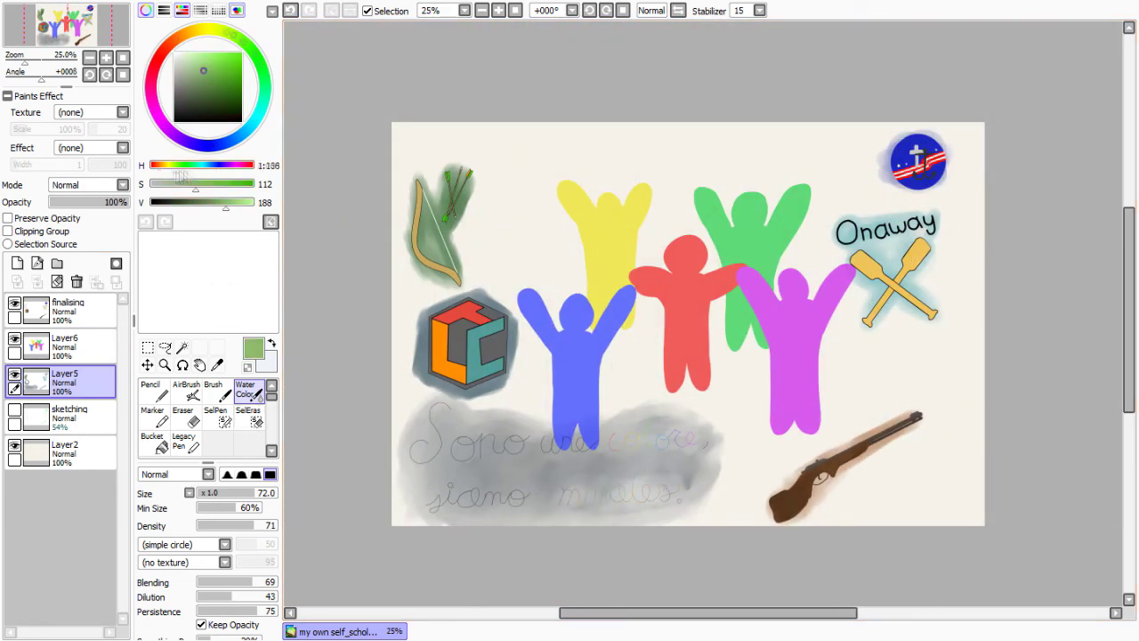
left_click(65, 449)
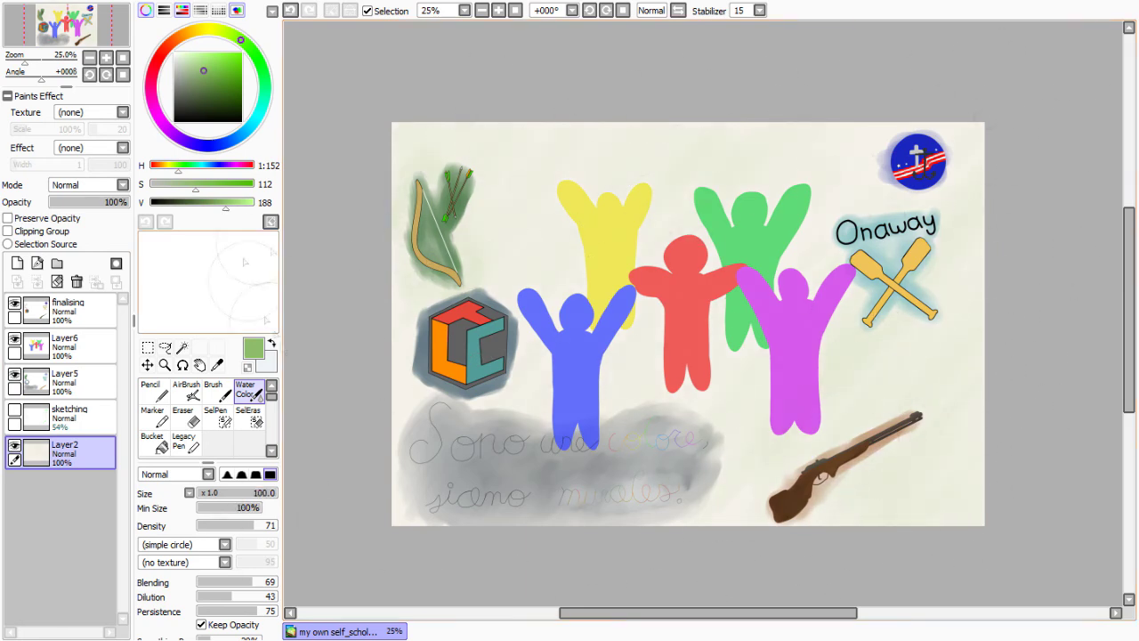
left_click(872, 396, "alt")
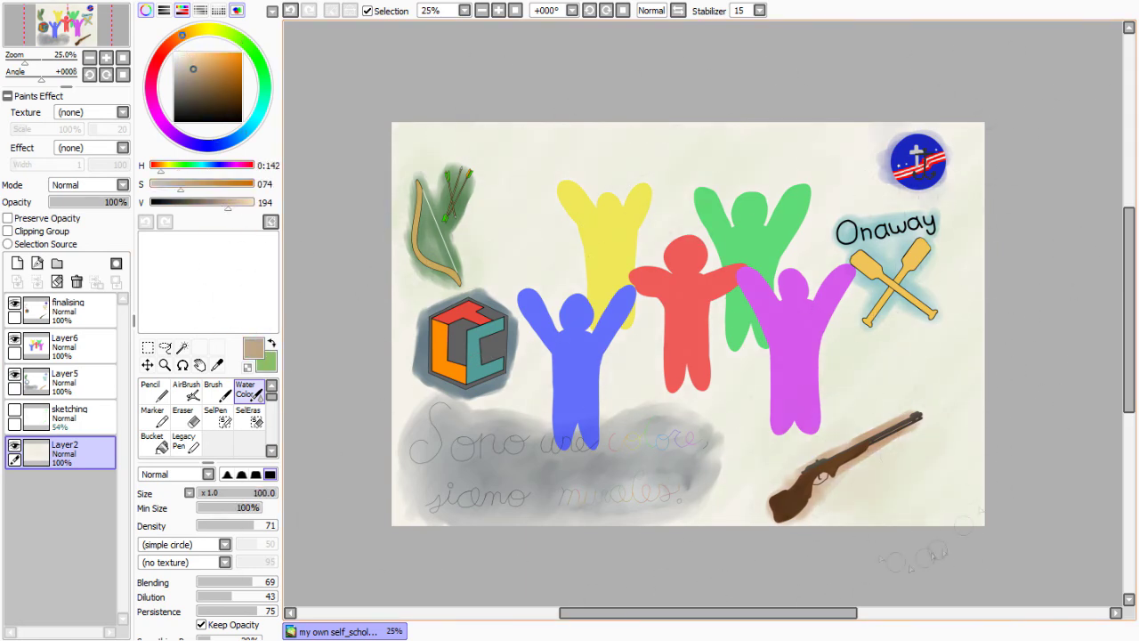
Add Layer7 above the figures' layer and switch to the Marker with white
scroll(379, 519, "up", 2)
left_click(64, 342)
left_click(17, 263)
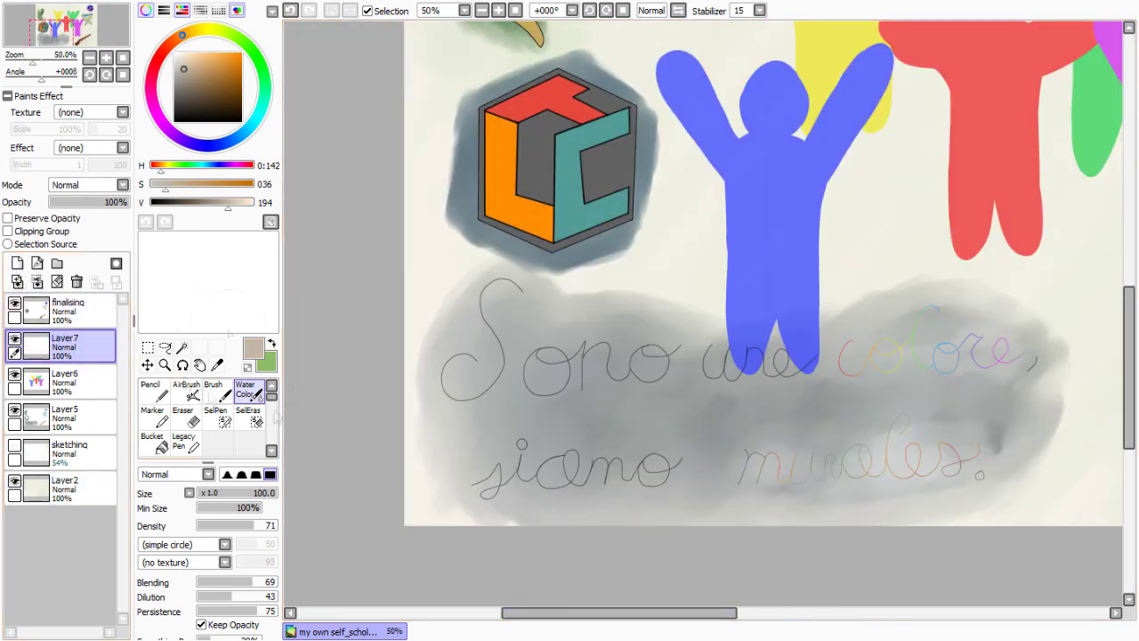
left_click(152, 414)
left_click(174, 54)
mouse_move(487, 307)
left_mouse_down()
mouse_move(462, 396)
mouse_move(528, 292)
left_mouse_up()
key("ctrl+z")
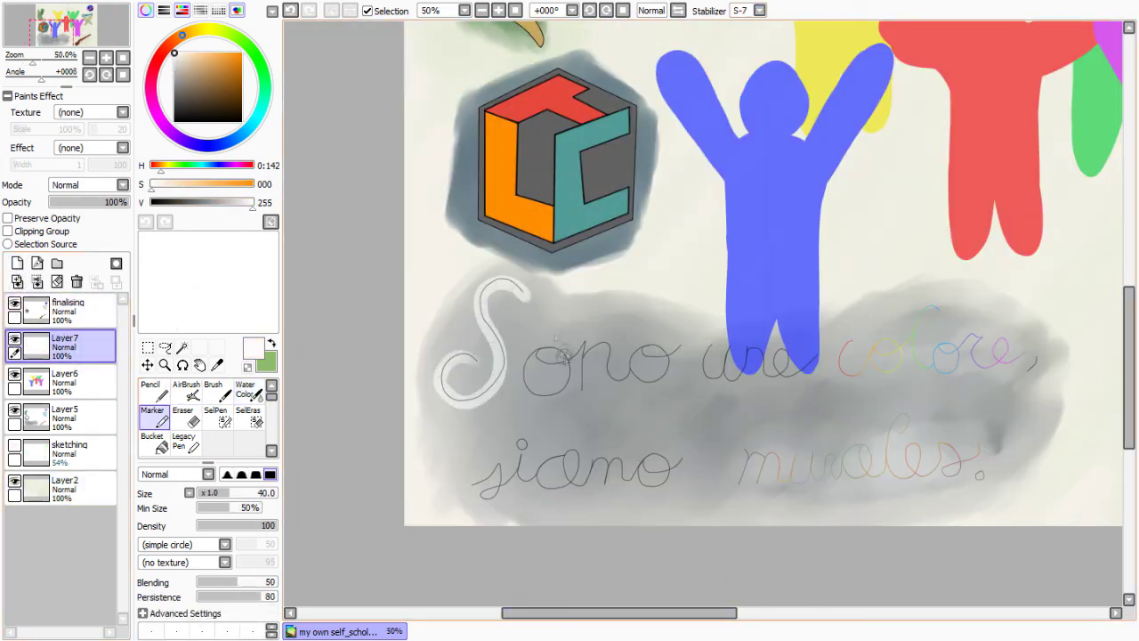
key("ctrl+z")
key("ctrl+z")
Trace "Sono une" and "siamo" in white on Layer7 with the Marker at size 20 and 100% minimum size
left_click(213, 495)
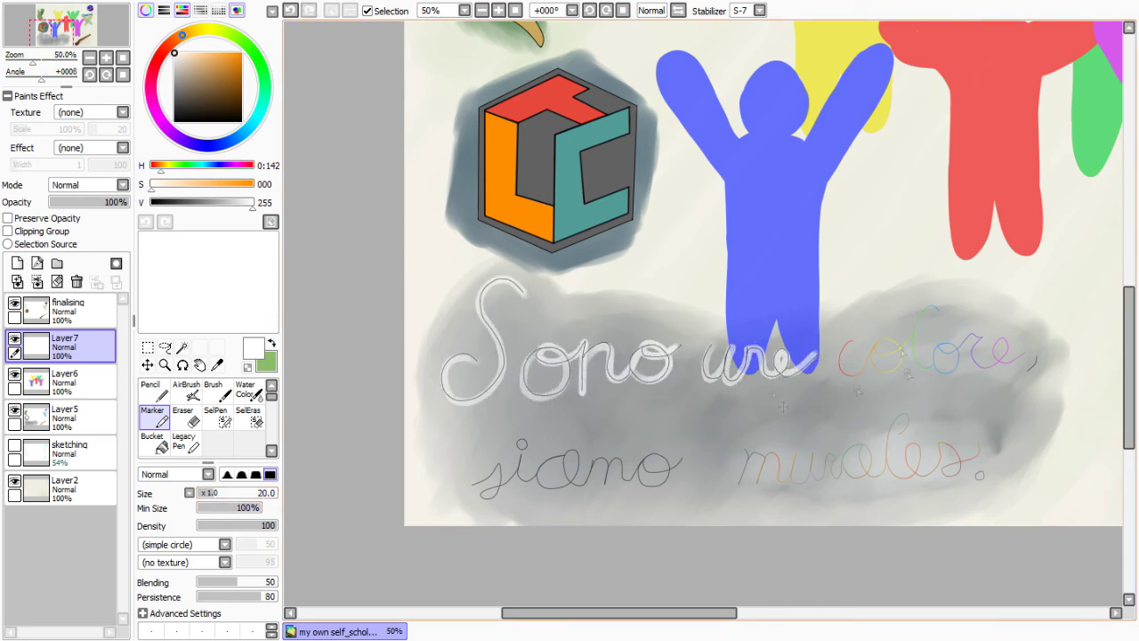
key("ctrl+z")
left_click_drag(708, 373, 755, 354)
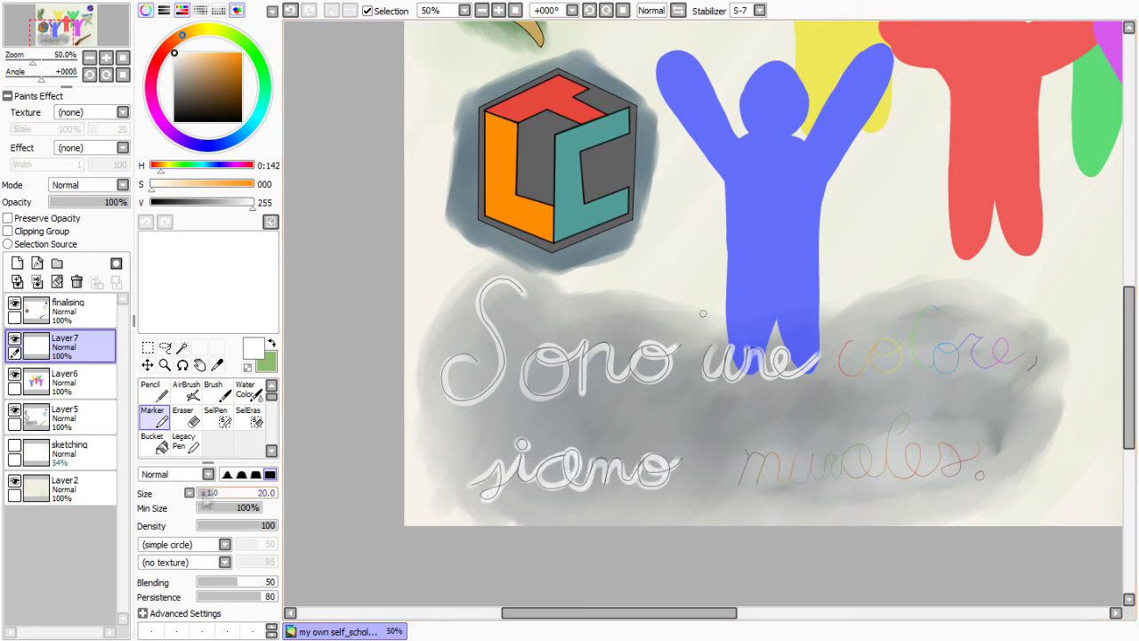
Trace "murales." and "colore," in white on Layer7 with the Marker at size 20
key("ctrl+z")
scroll(757, 458, "up", 1)
left_click_drag(743, 447, 737, 490)
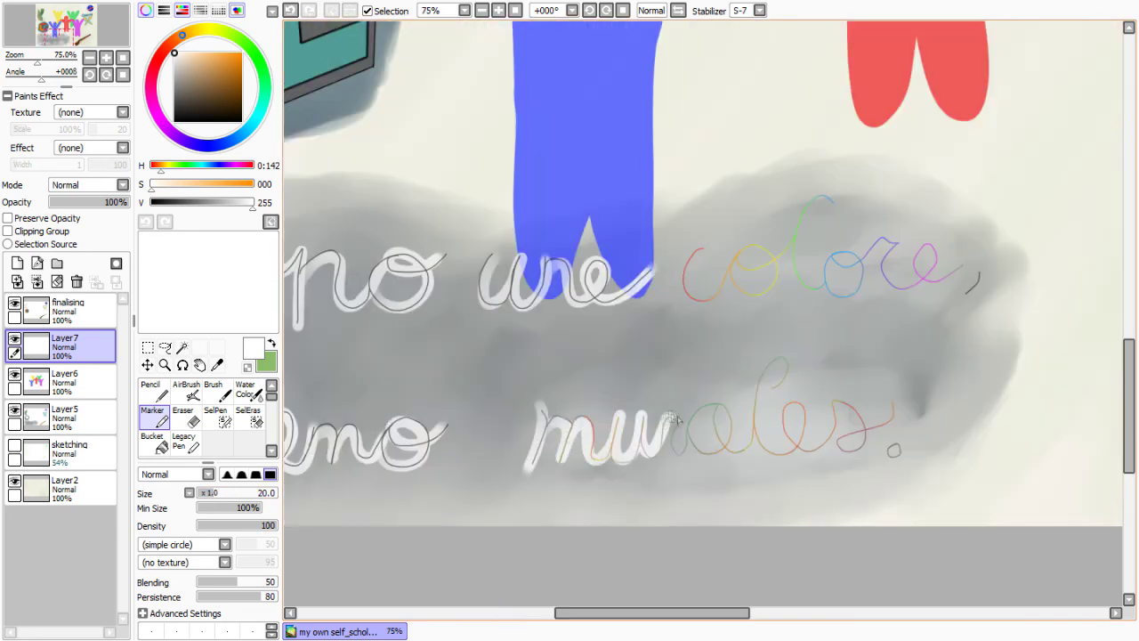
key("ctrl+z")
left_click_drag(773, 427, 890, 391)
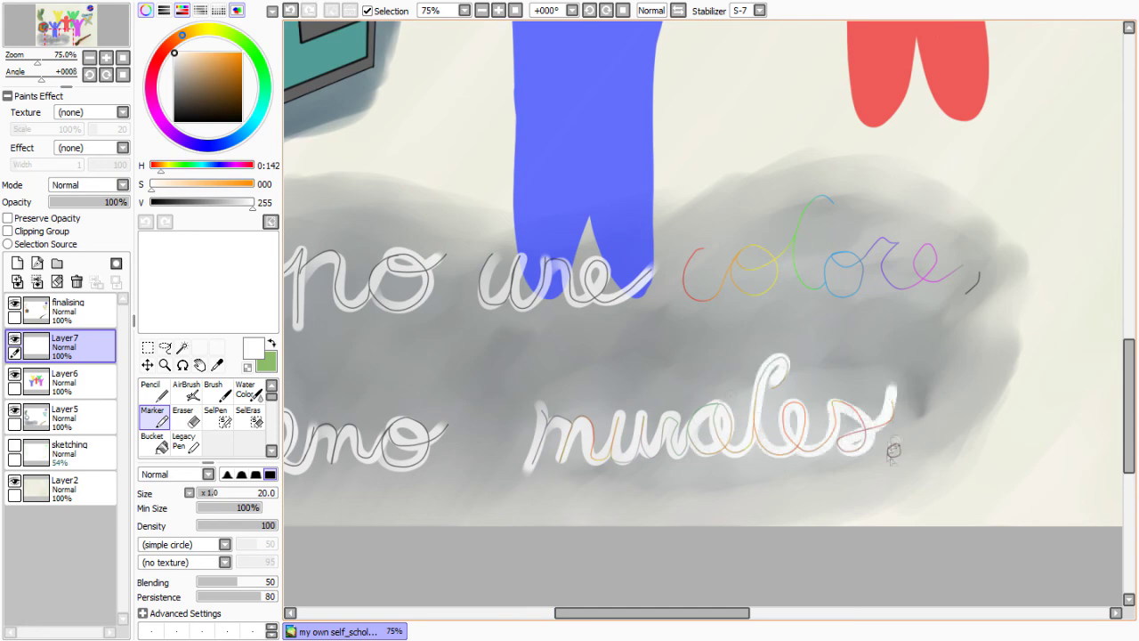
left_click_drag(720, 276, 845, 198)
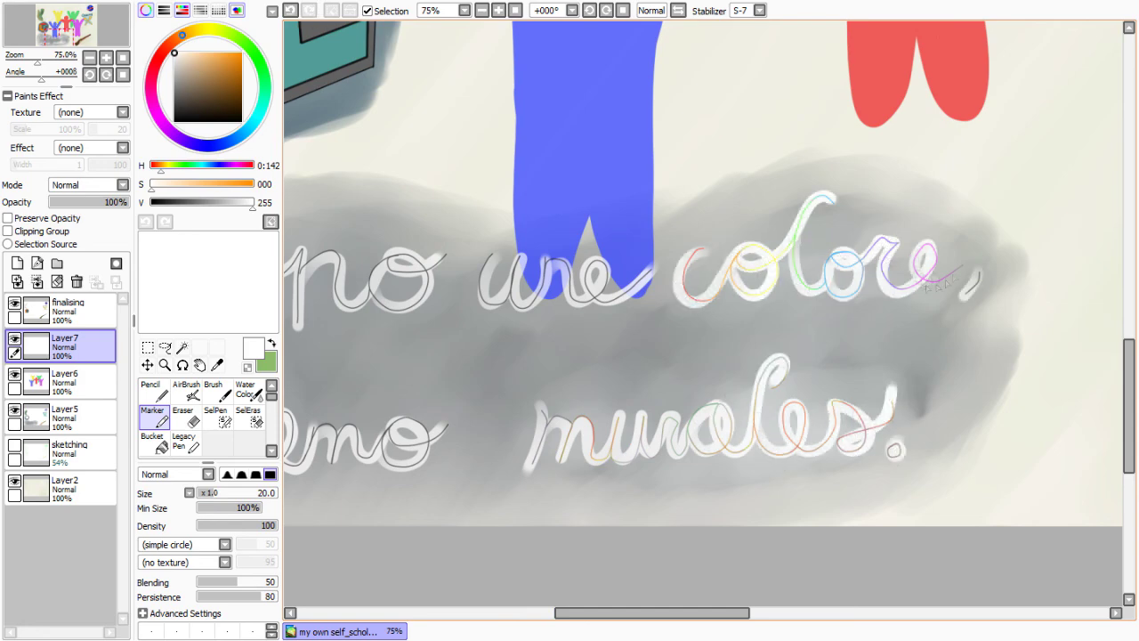
Set Layer7 to Luminosity at 12% opacity and shift the Layer6 figures up and slightly left
scroll(926, 285, "down", 3)
scroll(89, 184, "down", 2)
left_click_drag(124, 202, 53, 202)
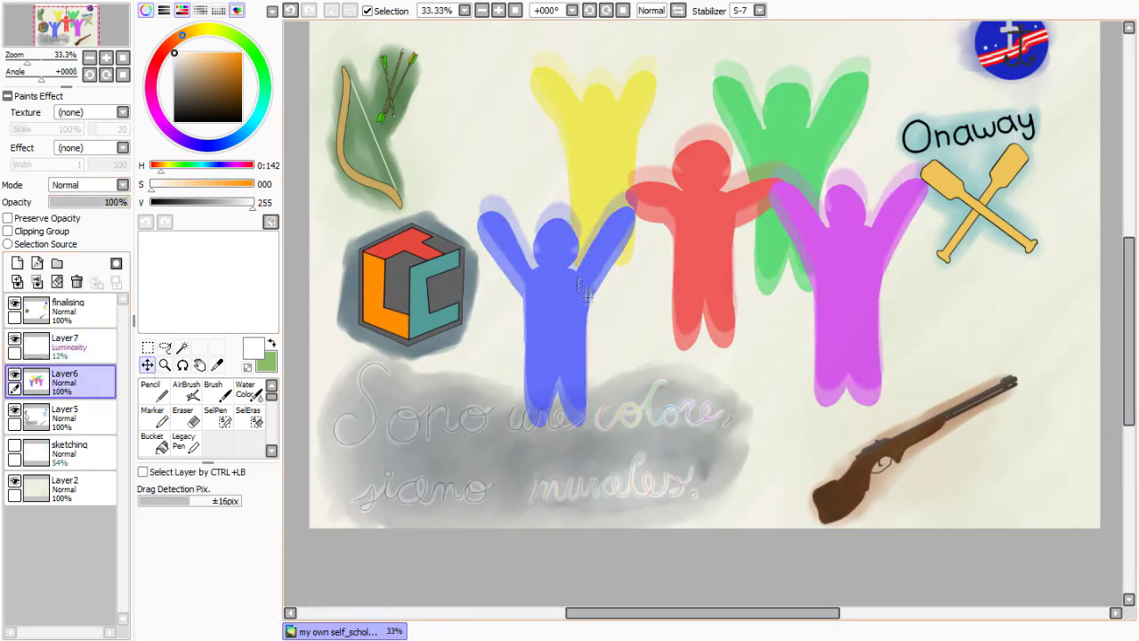
Add Layer8 above Layer5 and paint a muted green Water Color halo at size 100 around the green figure
left_click(71, 343)
left_click(71, 418)
left_click(16, 263)
left_click(247, 388)
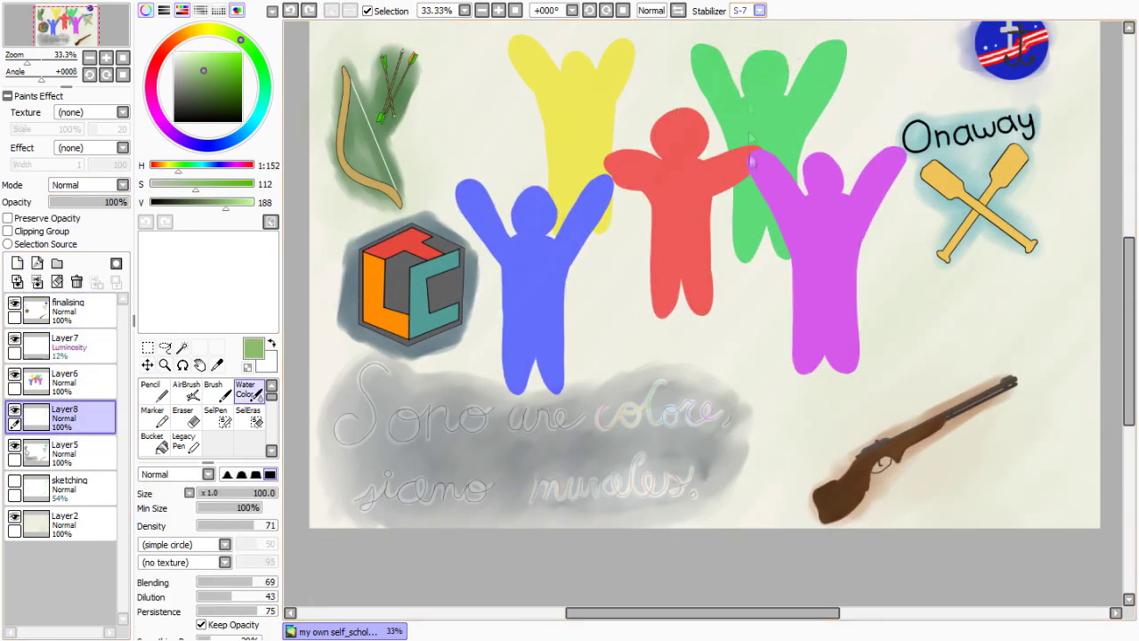
left_click_drag(746, 78, 801, 178)
Paint a muted crimson Water Color halo around the red figure on Layer8
left_click(218, 69)
mouse_move(622, 133)
left_mouse_down()
mouse_move(677, 267)
mouse_move(641, 294)
left_mouse_up()
left_click_drag(195, 185, 230, 184)
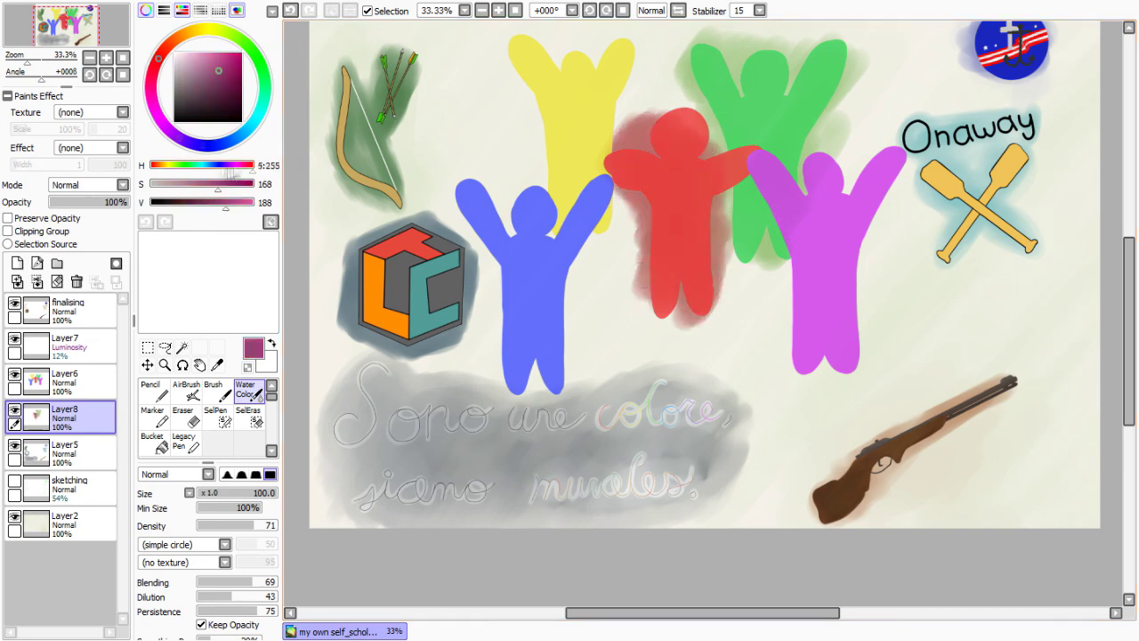
Paint matching halos around the blue and yellow figures with colours sampled from each figure
left_click(534, 294, "alt")
mouse_move(552, 267)
left_mouse_down()
mouse_move(534, 392)
mouse_move(463, 178)
mouse_move(459, 214)
left_mouse_up()
left_click(569, 98, "alt")
mouse_move(525, 133)
left_mouse_down()
mouse_move(549, 36)
mouse_move(595, 210)
left_mouse_up()
Lower the Water Color blending to 47 and paint a purple halo around the purple figure
left_click_drag(251, 582, 203, 582)
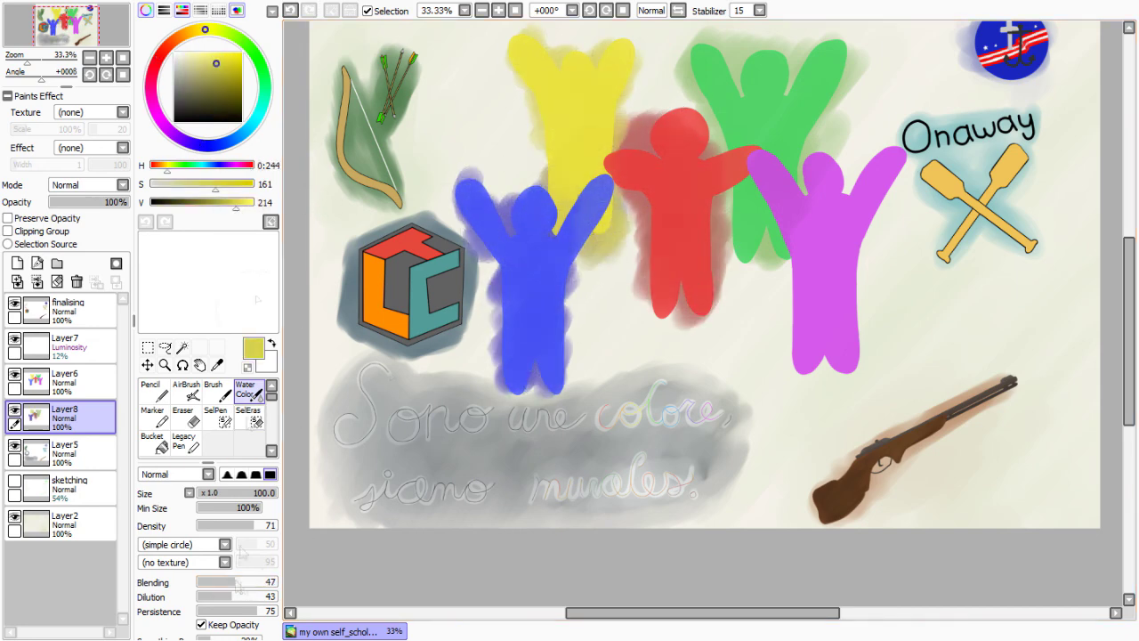
left_click(823, 267, "alt")
mouse_move(775, 249)
left_mouse_down()
mouse_move(868, 382)
mouse_move(890, 152)
left_mouse_up()
Set Layer8's blending mode to Multiply with 51% opacity
scroll(85, 184, "down", 6)
left_click(96, 202)
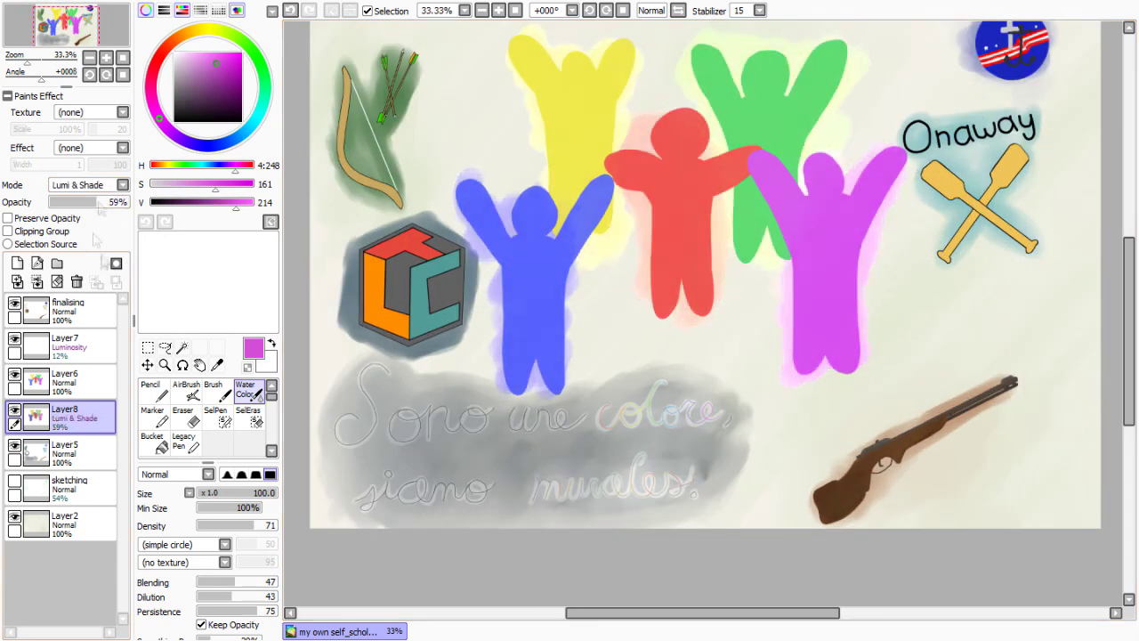
scroll(84, 184, "up", 5)
left_click(90, 202)
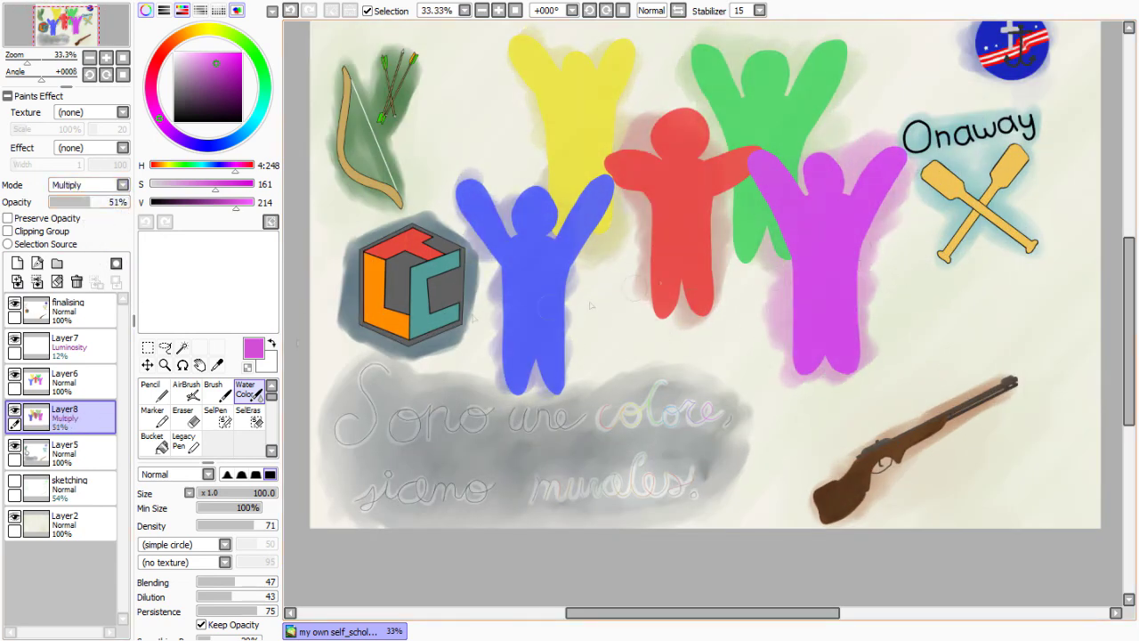
Move Layer8 below Layer5 and rework the halos with red around the red figure and lighter blue around the blue one
left_click_drag(62, 414, 62, 452)
left_click(676, 204, "alt")
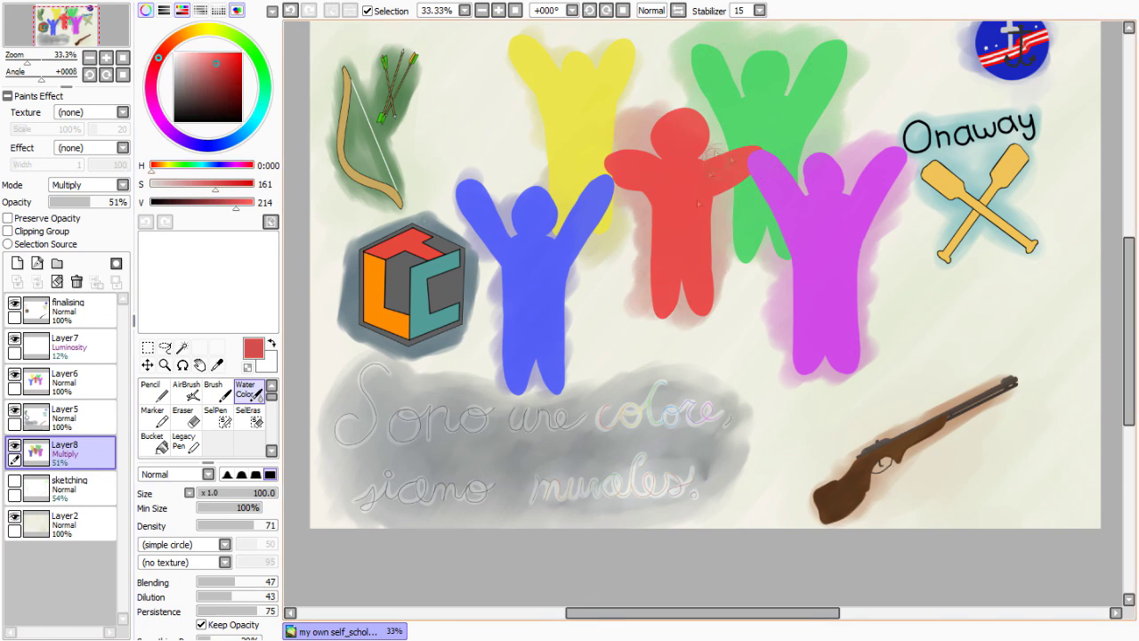
left_click(552, 373, "alt")
left_click_drag(463, 223, 535, 207)
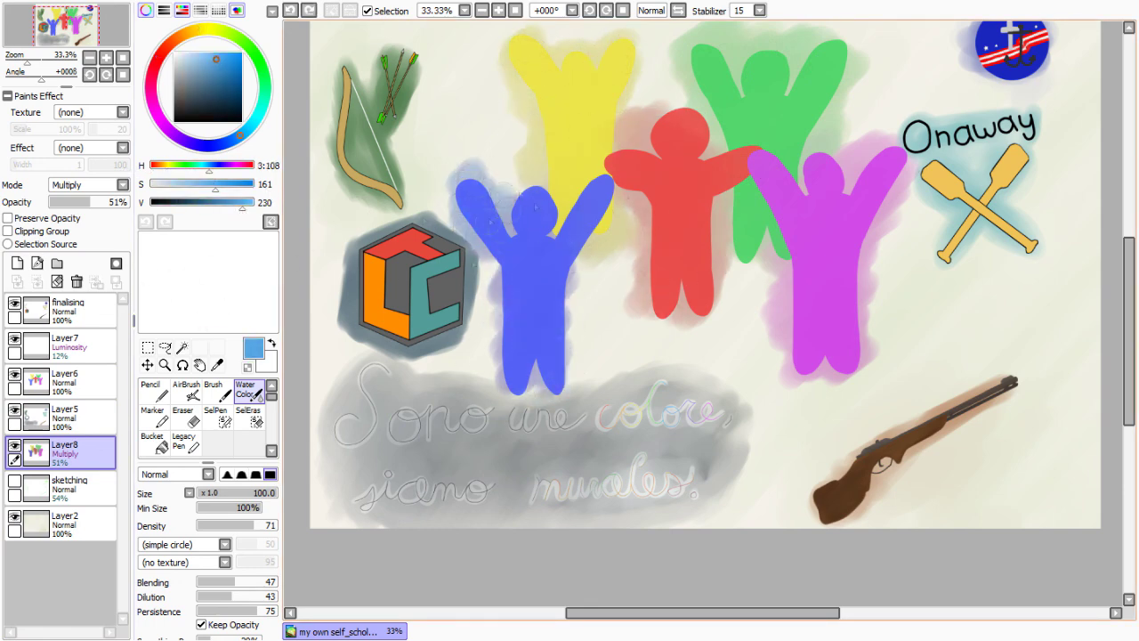
left_click_drag(574, 267, 488, 297)
left_click(552, 367, "alt")
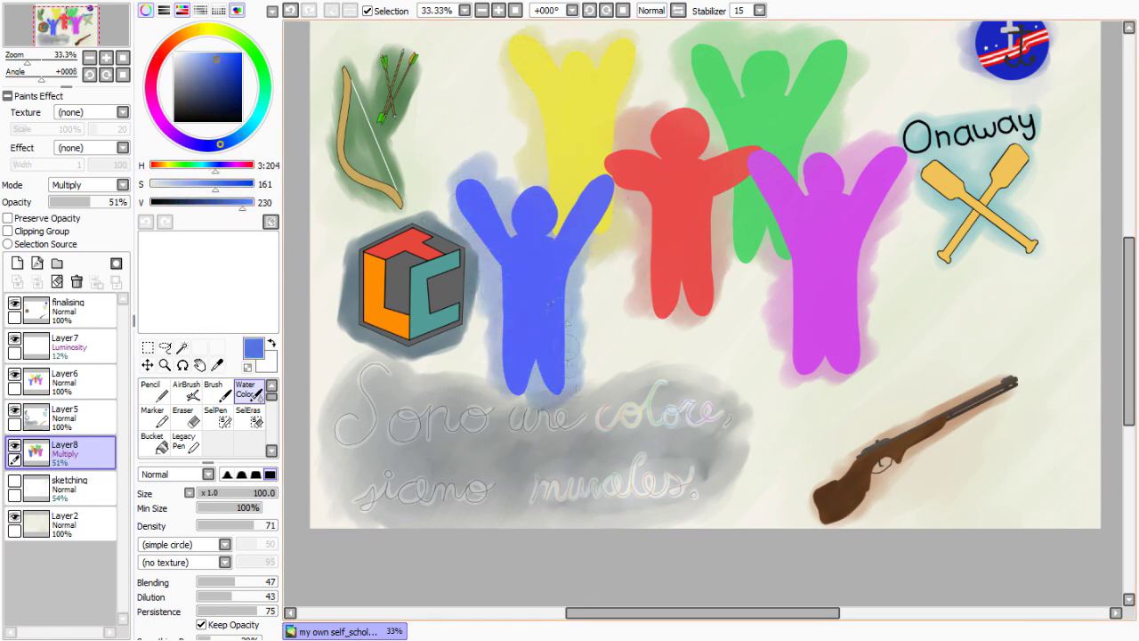
Move Layer8 back above Layer5 and make Layer6 the active layer
left_click_drag(82, 458, 80, 418)
left_click(64, 379)
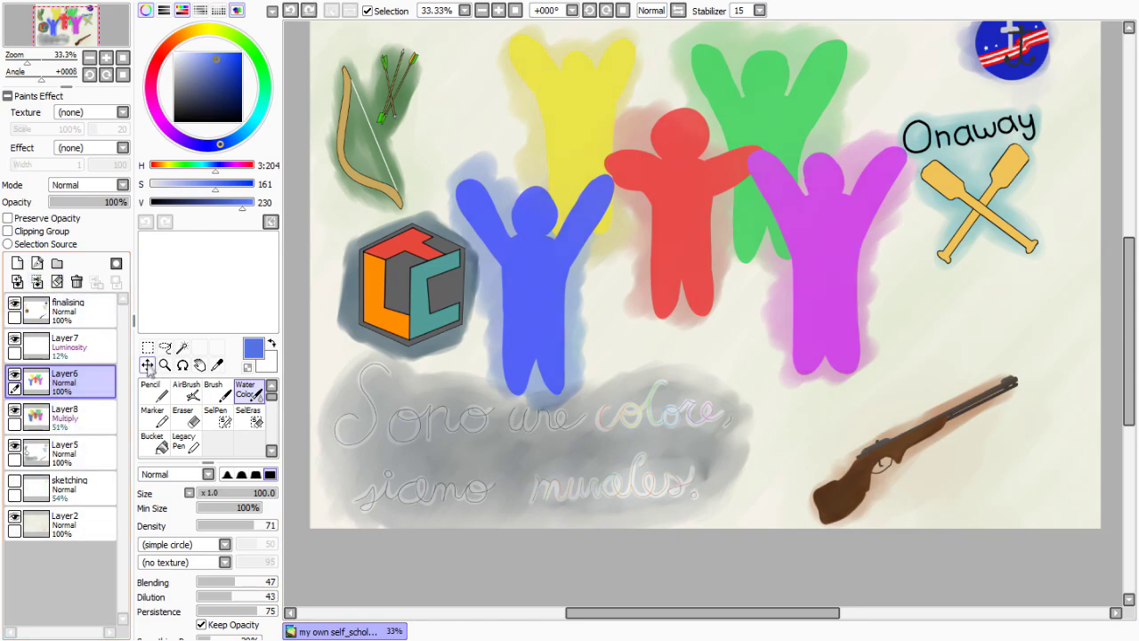